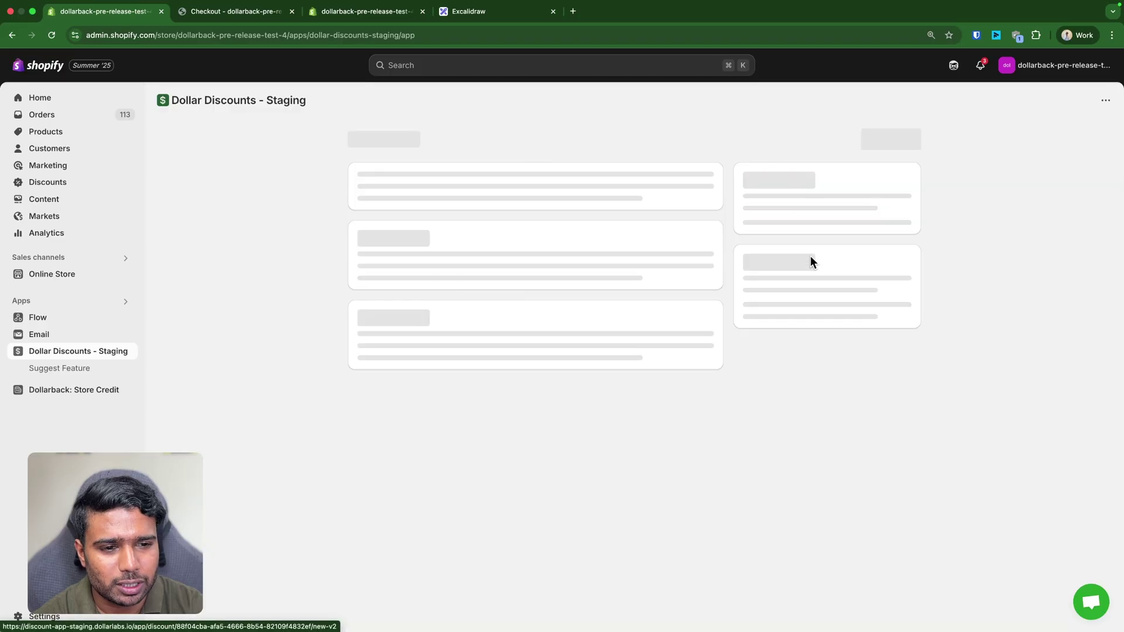
# Enable the Max Quantity flag for the product discount (Discount #1).
pyautogui.scroll(-3, 697, 388)
pyautogui.scroll(-5, 699, 390)
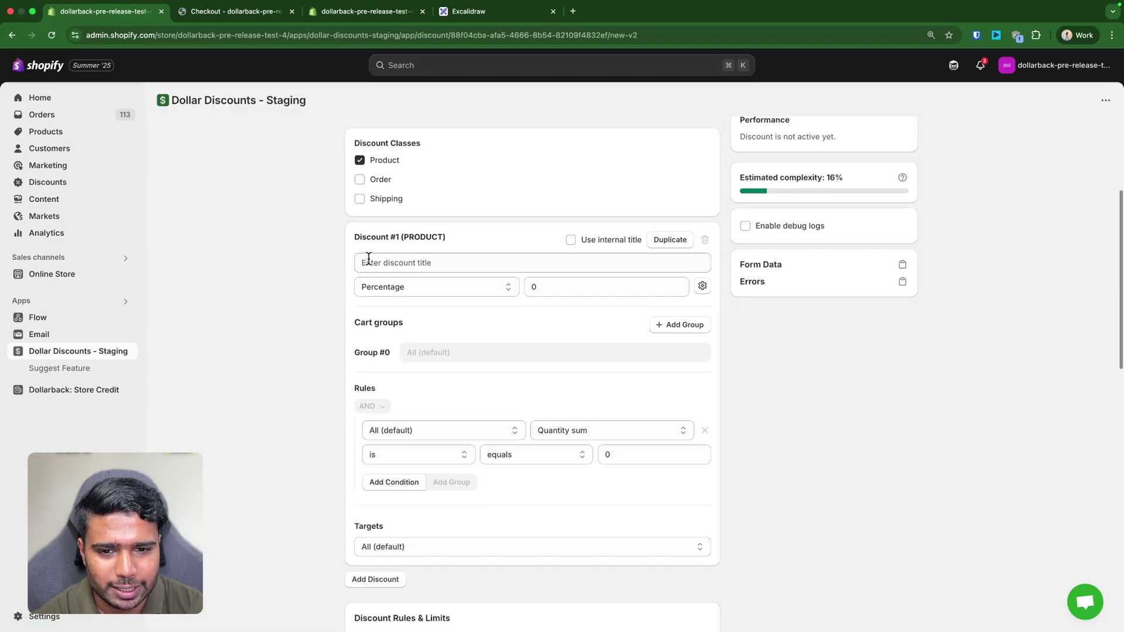
pyautogui.moveTo(356, 236); pyautogui.dragTo(511, 251)
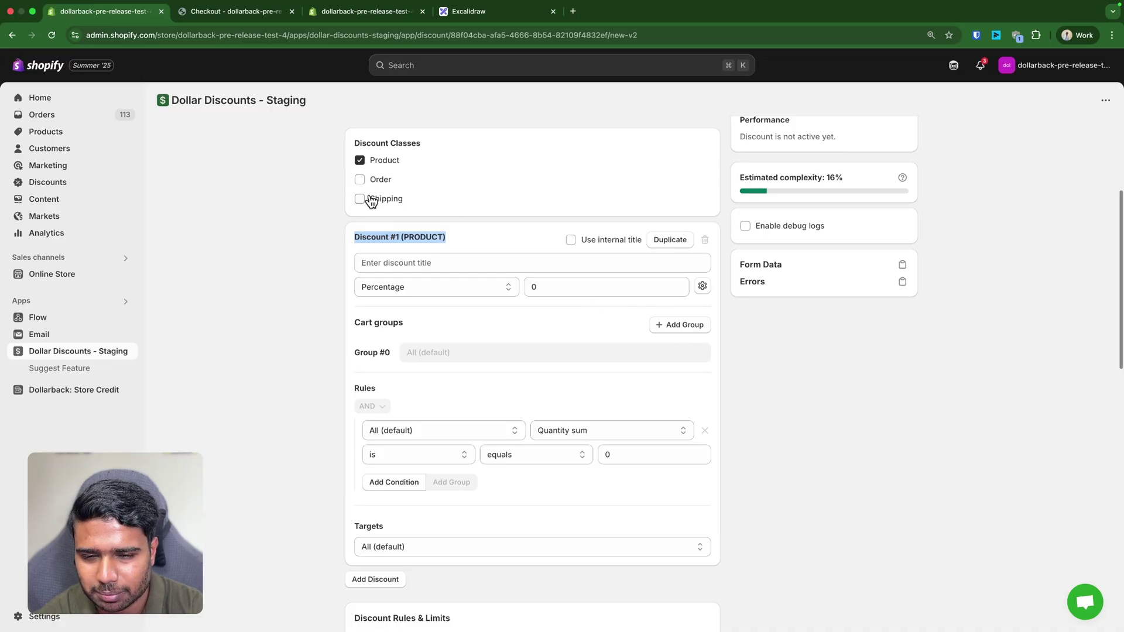
pyautogui.scroll(5, 390, 234)
pyautogui.tripleClick(409, 274)
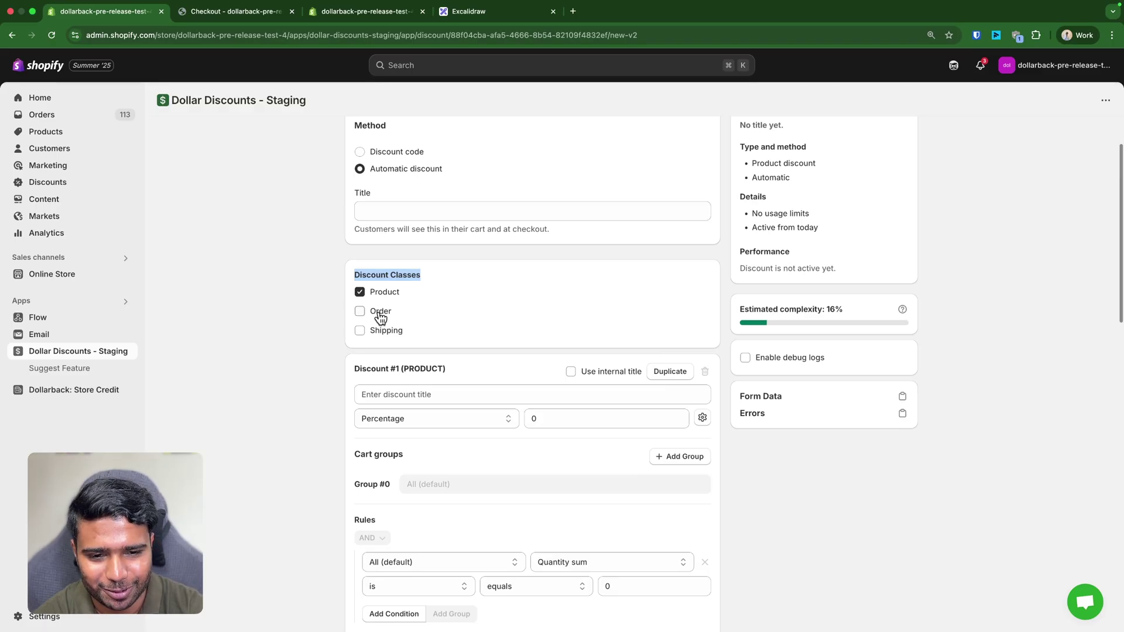
pyautogui.scroll(-5, 647, 353)
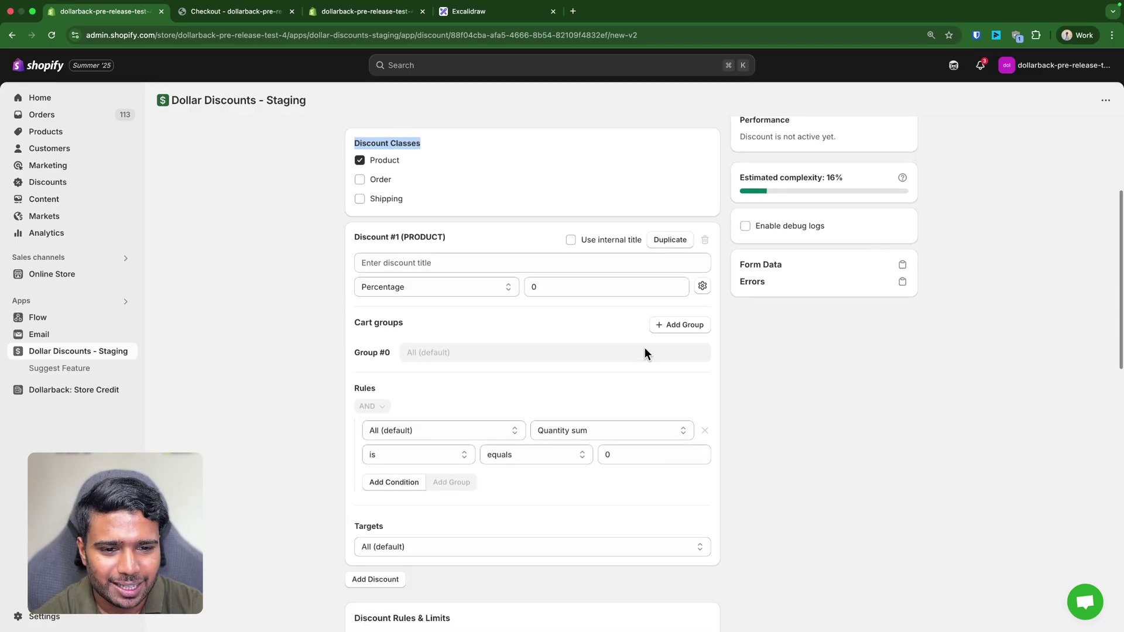
pyautogui.click(702, 285)
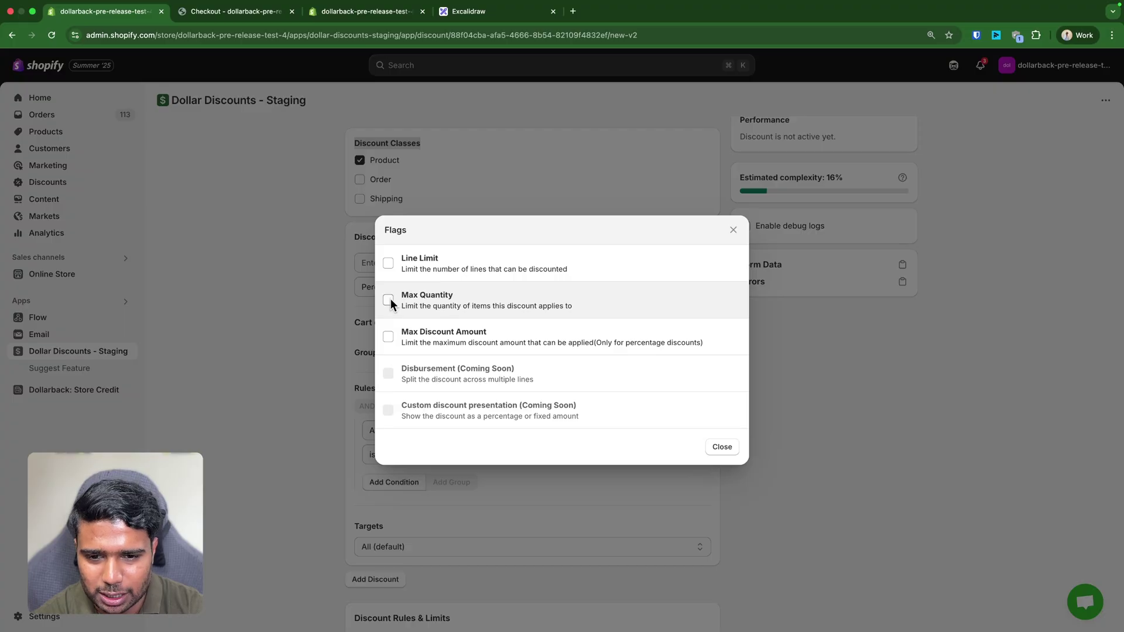
pyautogui.click(388, 300)
pyautogui.click(722, 449)
# Compare the Maximum Quantity setting of Discount #1 with the global Maximum Quantity limit further down the discount form.
pyautogui.scroll(-7, 497, 427)
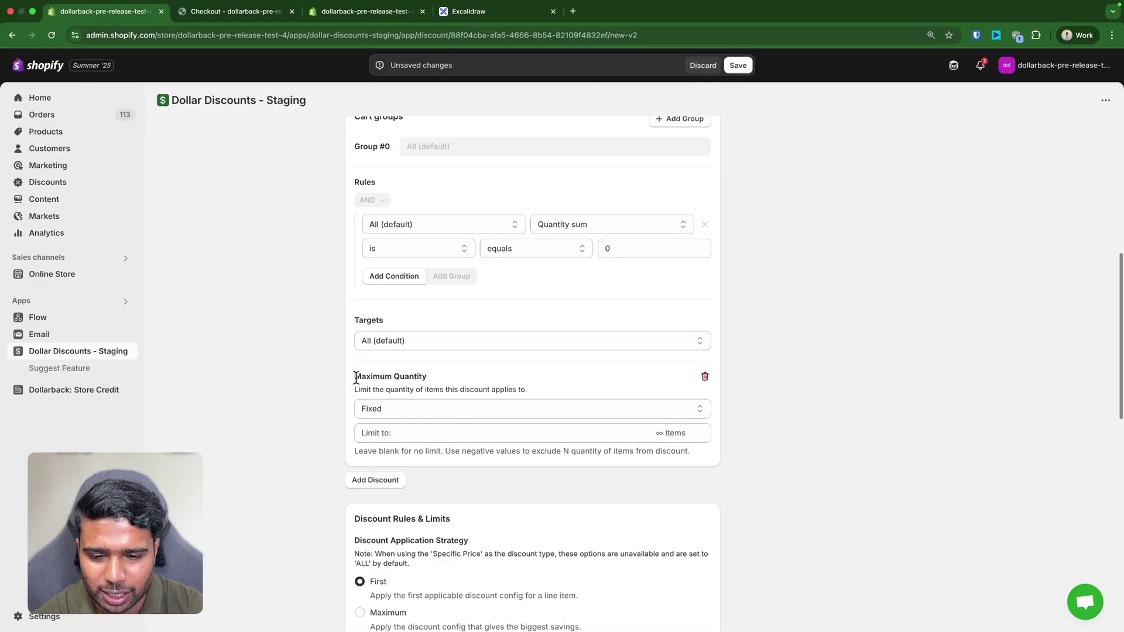
pyautogui.moveTo(353, 375); pyautogui.dragTo(509, 391)
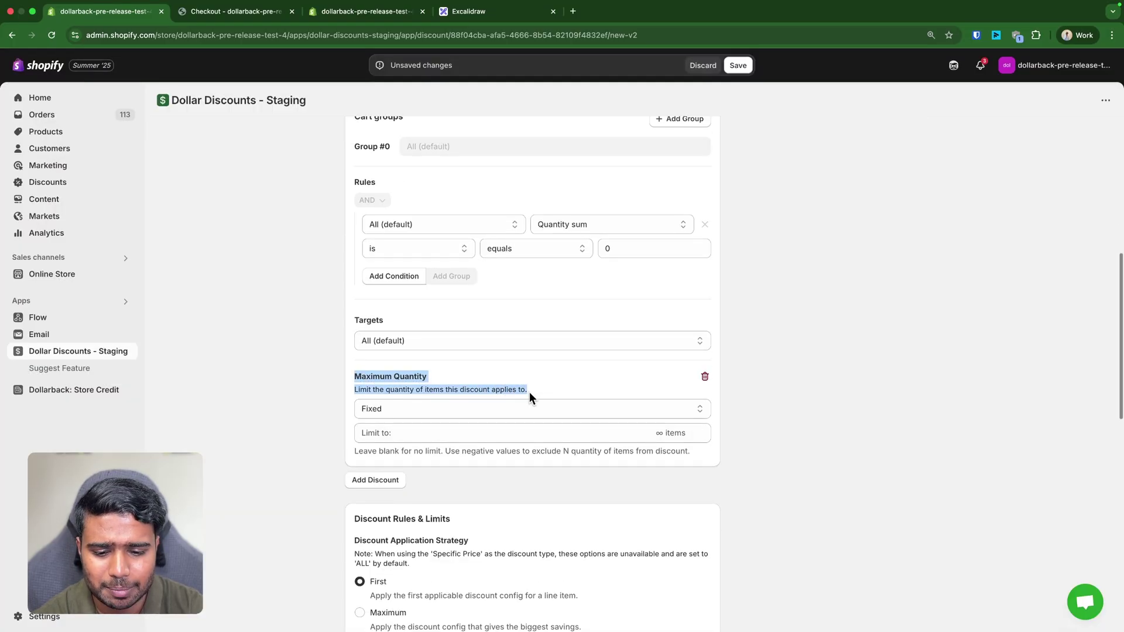
pyautogui.scroll(2, 446, 395)
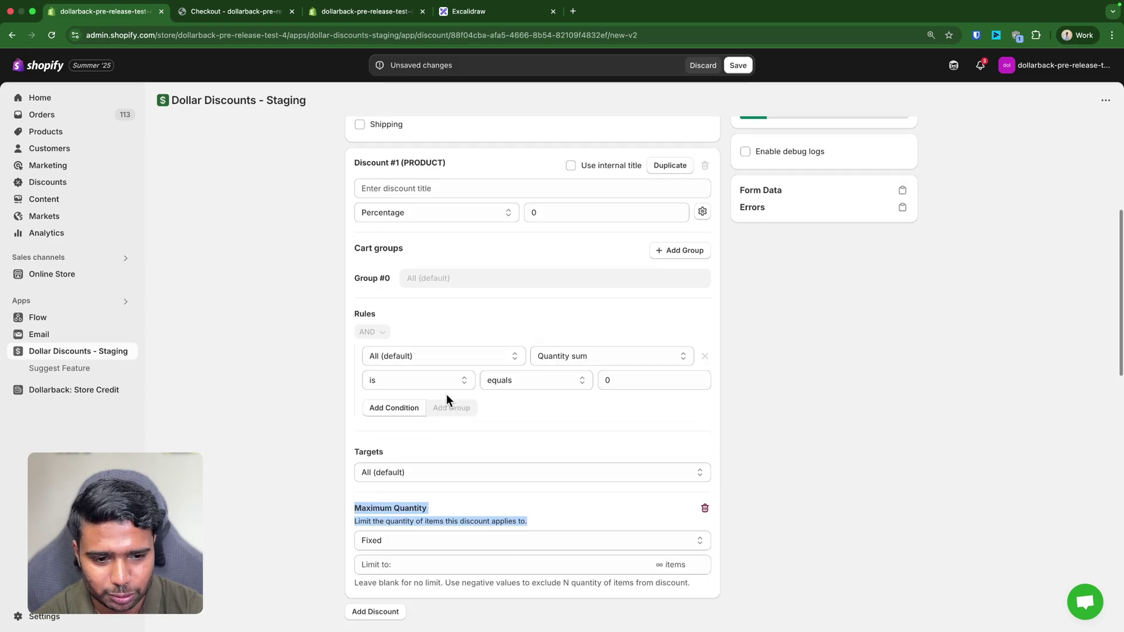
pyautogui.scroll(-3, 444, 398)
pyautogui.tripleClick(365, 309)
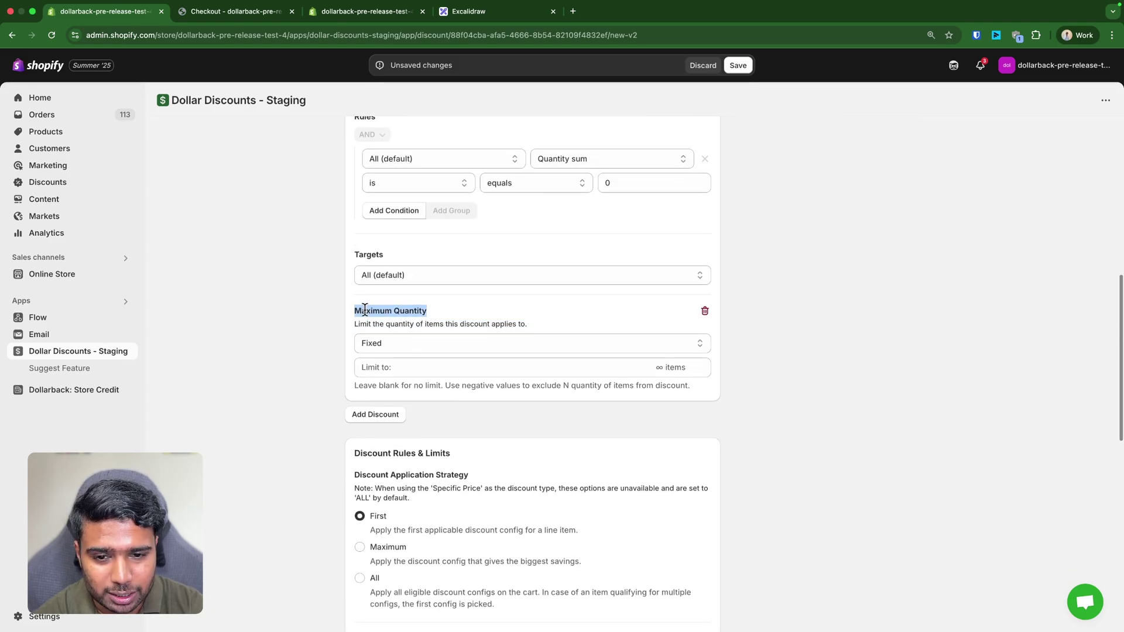
pyautogui.click(360, 324)
pyautogui.scroll(-5, 521, 351)
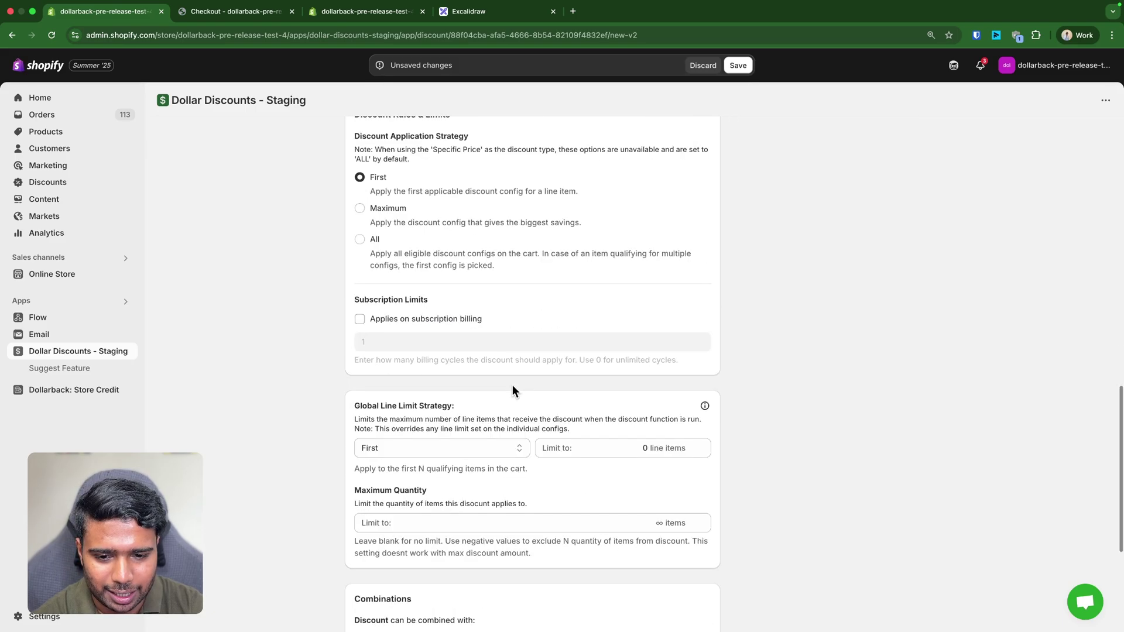
pyautogui.moveTo(355, 491); pyautogui.dragTo(706, 534)
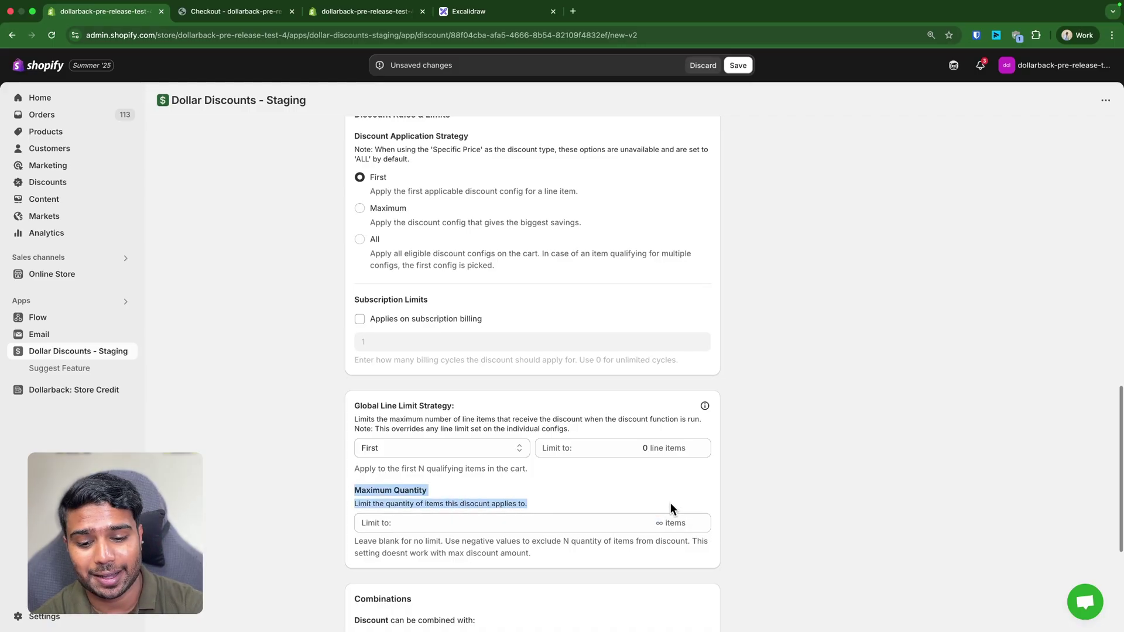
pyautogui.scroll(5, 579, 443)
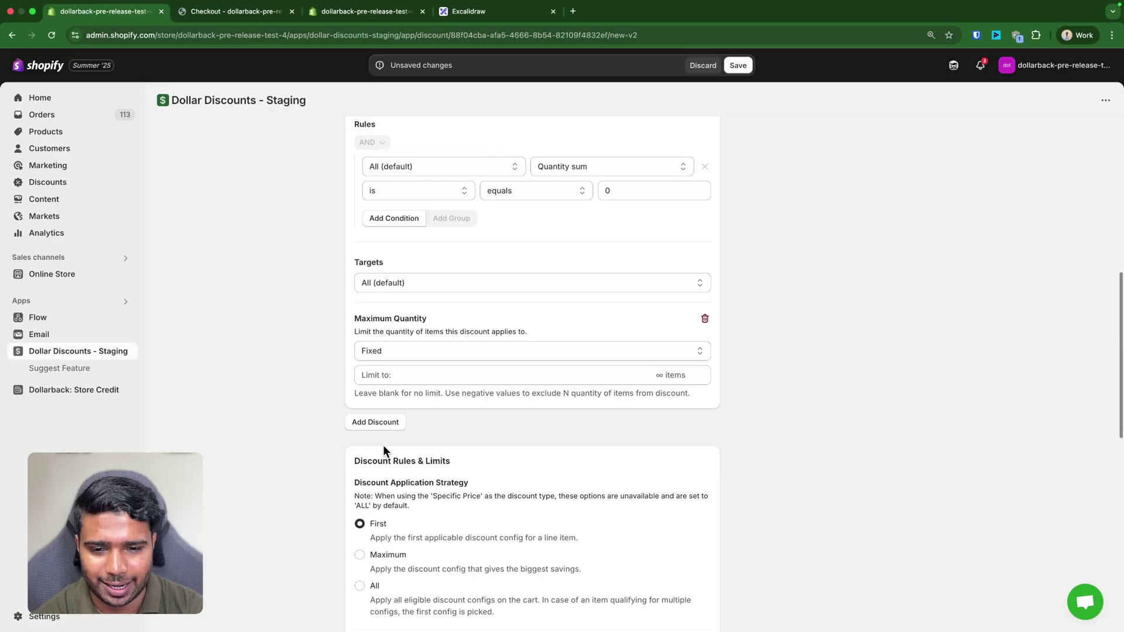
pyautogui.scroll(-3, 374, 454)
pyautogui.scroll(-5, 375, 478)
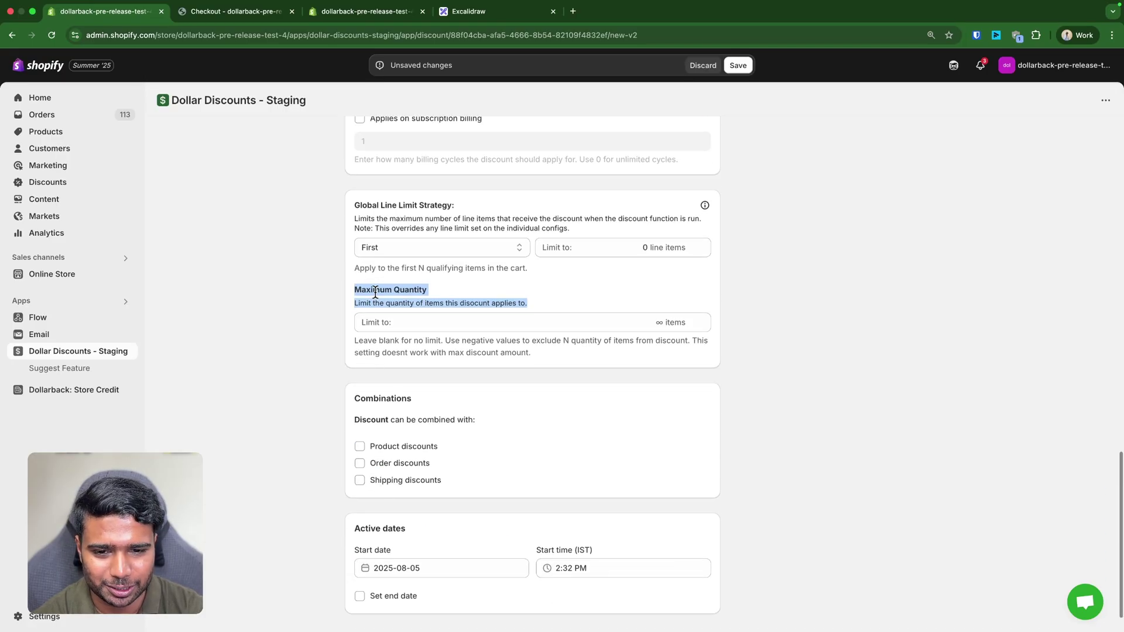
pyautogui.tripleClick(402, 304)
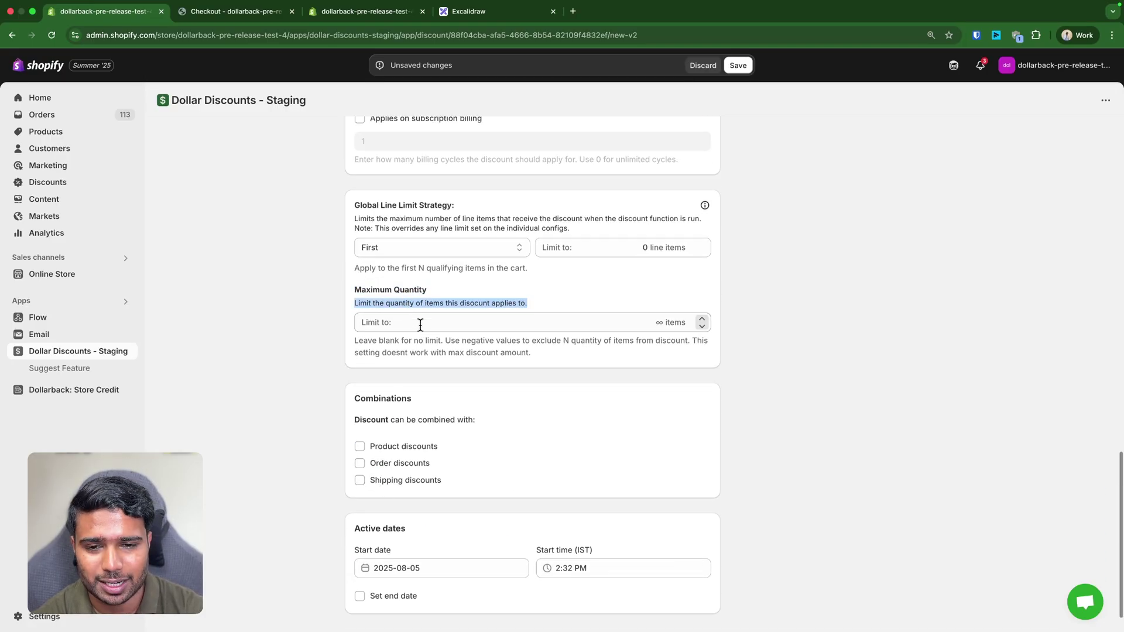
pyautogui.scroll(7, 420, 325)
pyautogui.scroll(2, 395, 346)
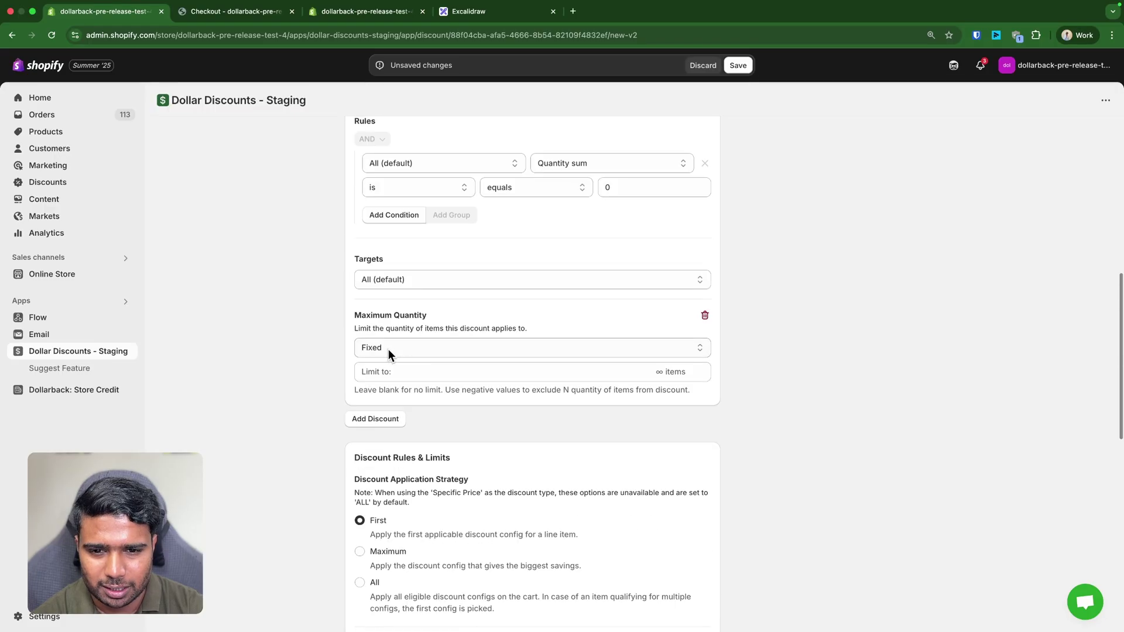
pyautogui.scroll(4, 388, 349)
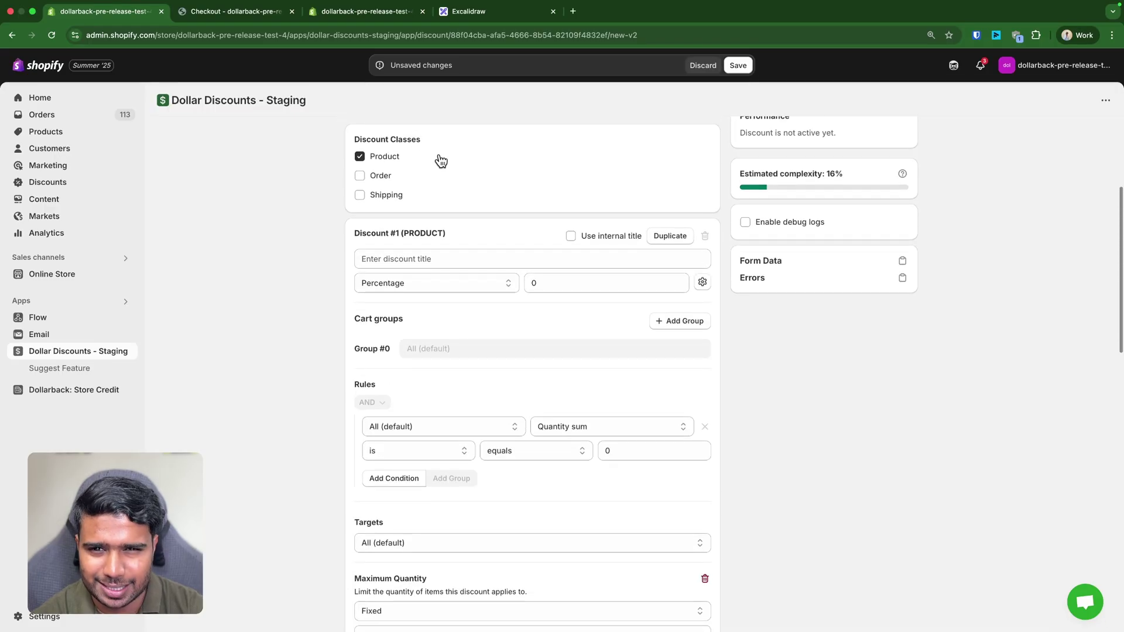
# Switch to the Excalidraw board and outline the Products section of the Hydrogen collection screenshot with a red rounded rectangle.
pyautogui.click(457, 14)
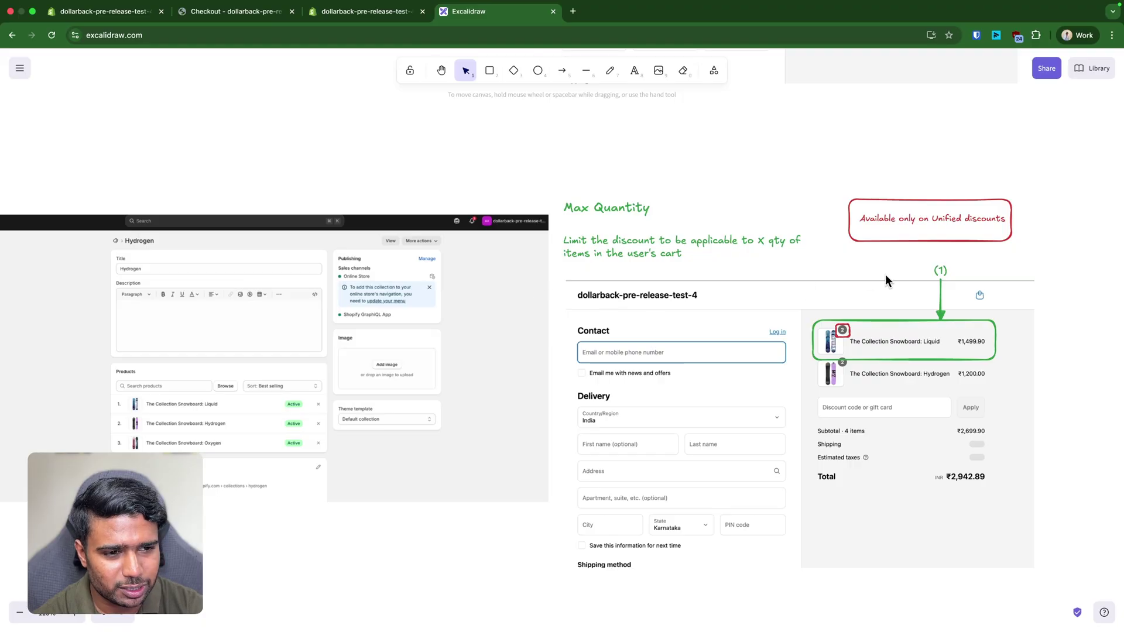
pyautogui.scroll(-2, 705, 252)
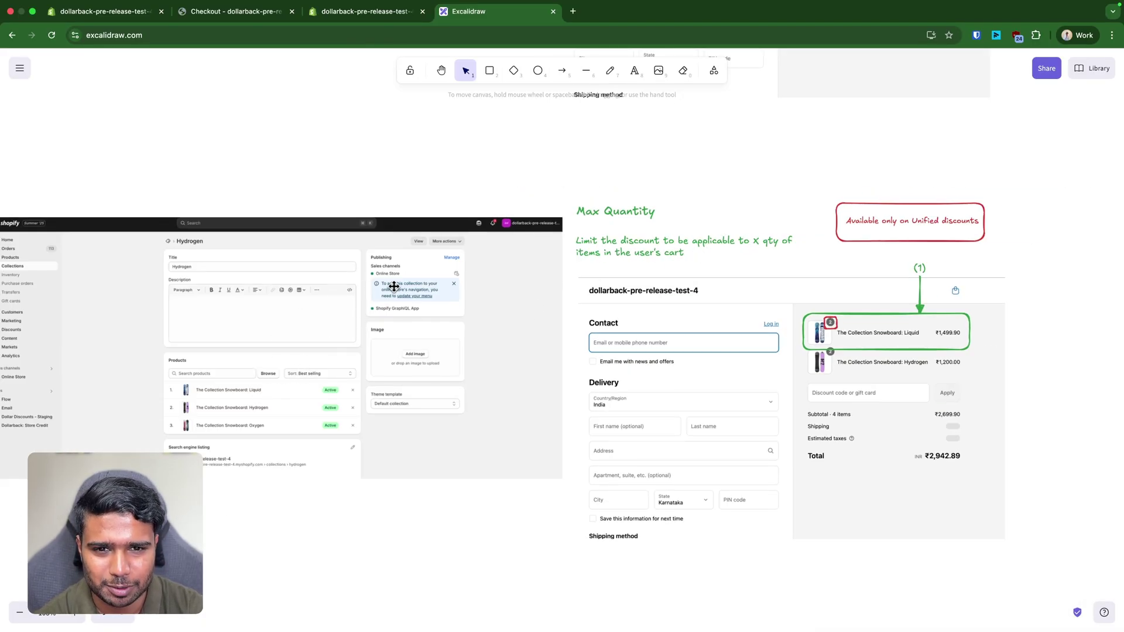
pyautogui.scroll(3, 390, 293)
pyautogui.scroll(3, 234, 432)
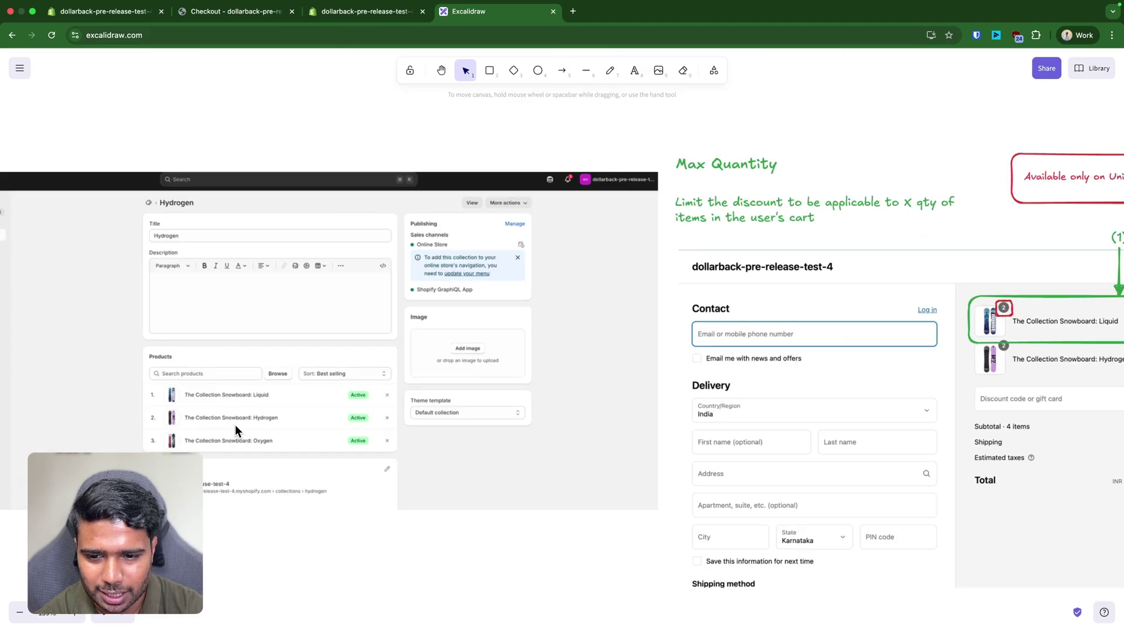
pyautogui.press('r')
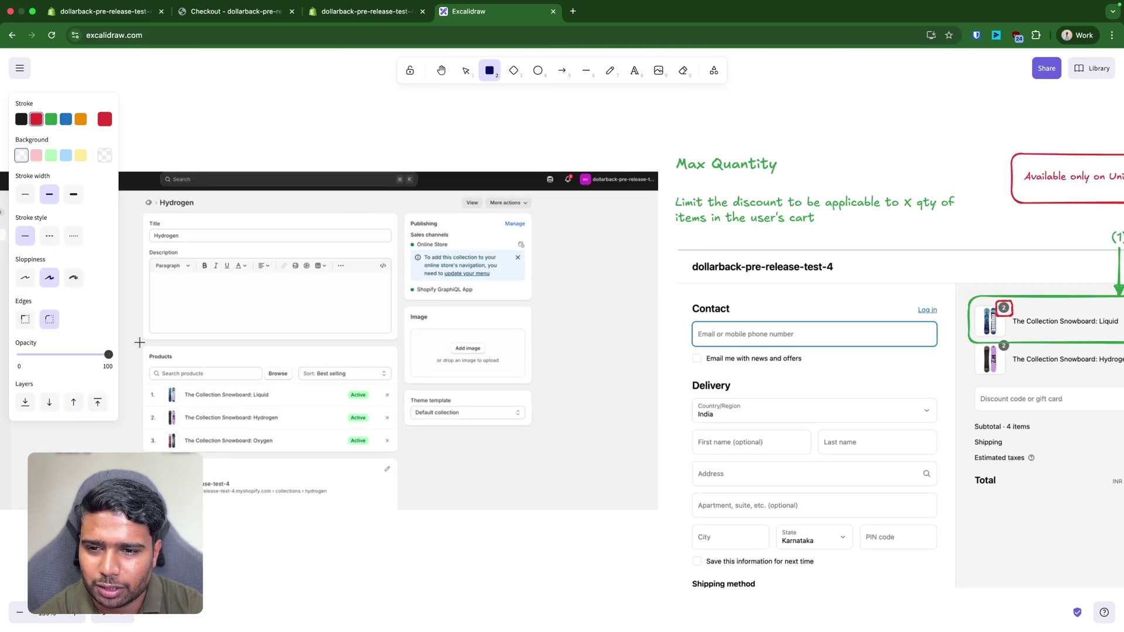
pyautogui.moveTo(154, 355)
pyautogui.mouseDown()
pyautogui.moveTo(409, 472)
pyautogui.moveTo(400, 457)
pyautogui.mouseUp()
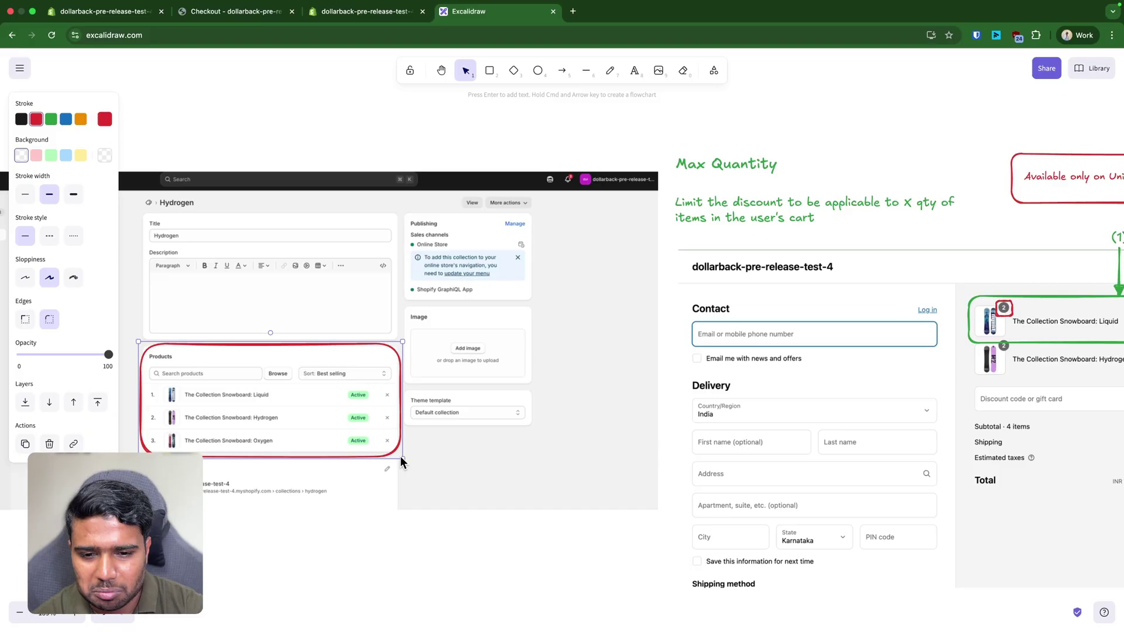
pyautogui.click(179, 210)
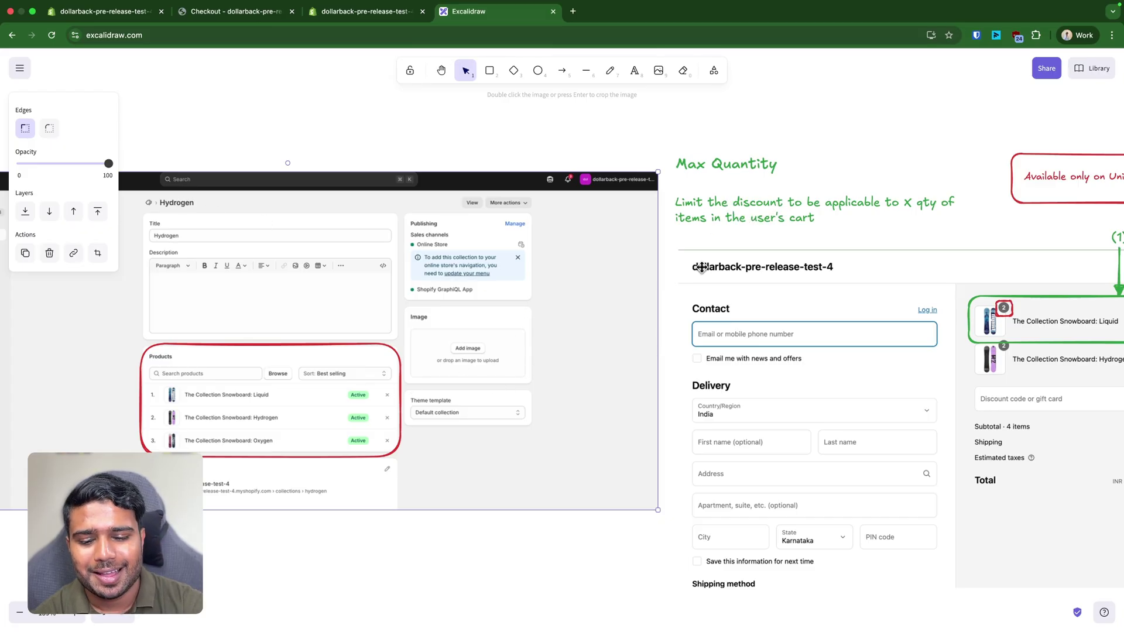
# Add a red "1 qty" label above the checkout screenshot with a red arrow pointing to the Liquid snowboard's quantity badge.
pyautogui.hscroll(5, 609, 267)
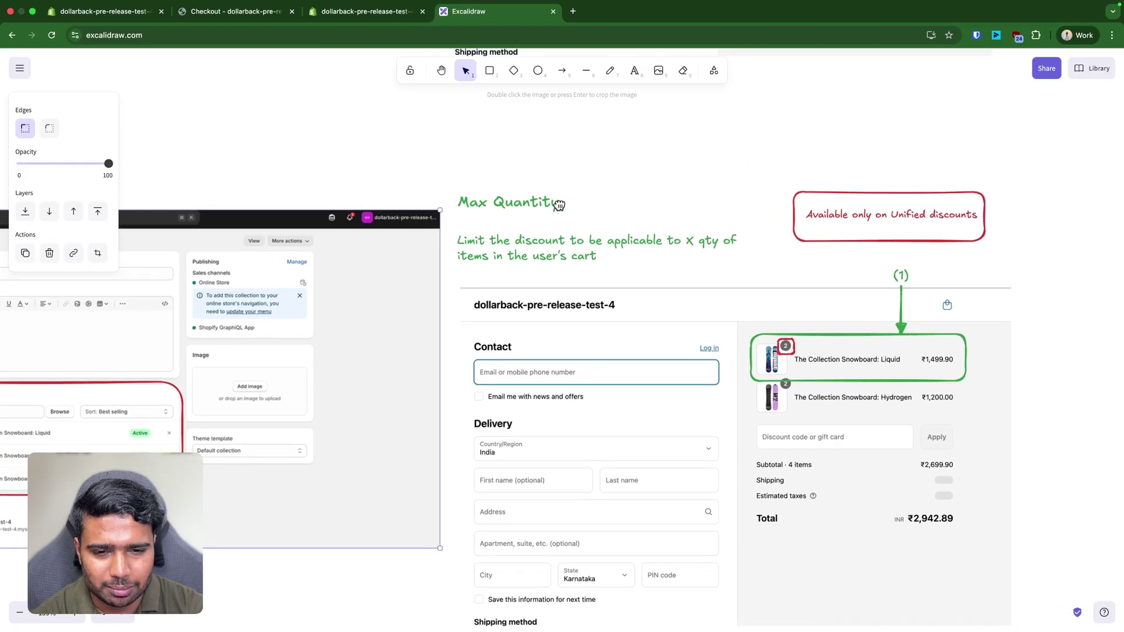
pyautogui.click(613, 182)
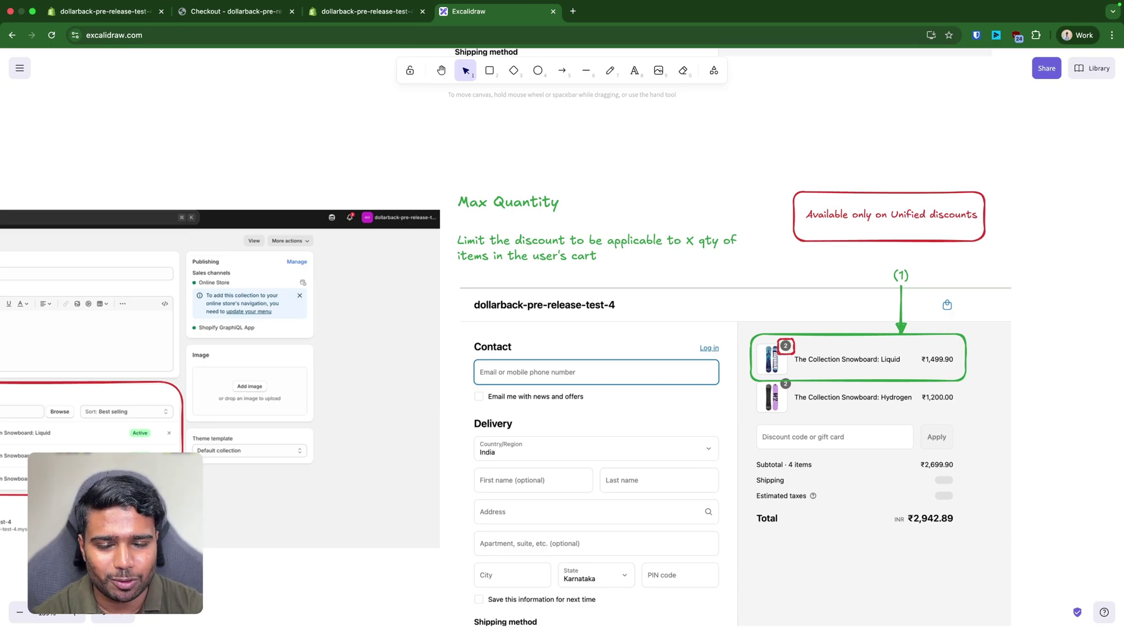
pyautogui.click(797, 342)
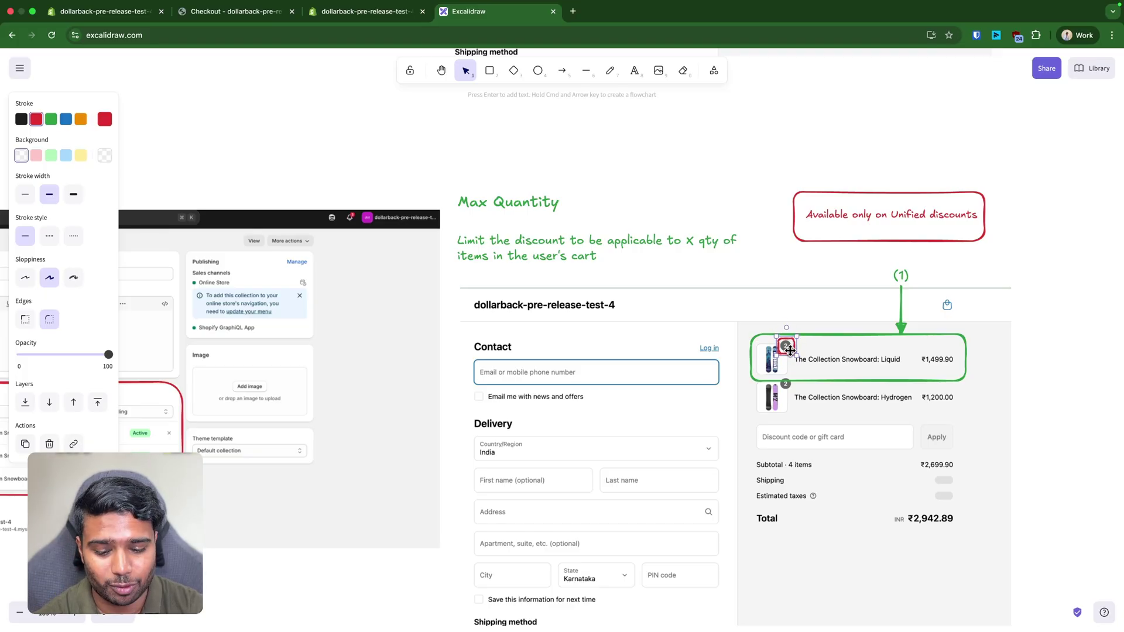
pyautogui.press('t')
pyautogui.click(783, 300)
pyautogui.write('1 qty')
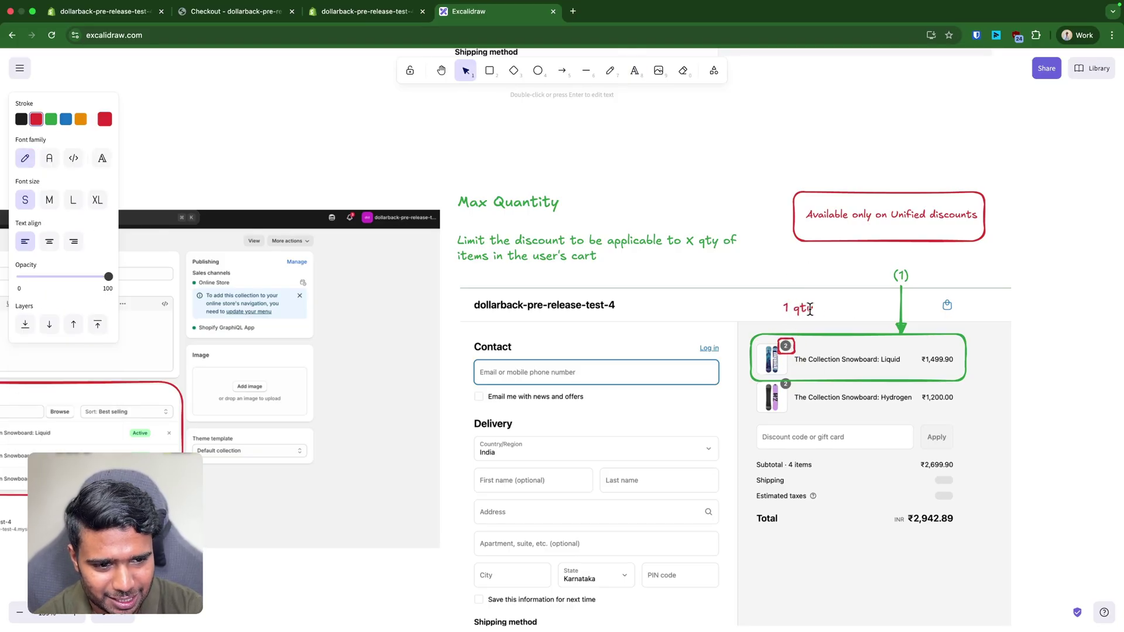
pyautogui.moveTo(812, 309)
pyautogui.mouseDown()
pyautogui.moveTo(783, 309)
pyautogui.moveTo(793, 313)
pyautogui.moveTo(808, 289)
pyautogui.moveTo(727, 270)
pyautogui.moveTo(804, 369)
pyautogui.moveTo(788, 340)
pyautogui.mouseUp()
pyautogui.click(849, 302)
pyautogui.press('super+z')
pyautogui.click(800, 311)
pyautogui.press('a')
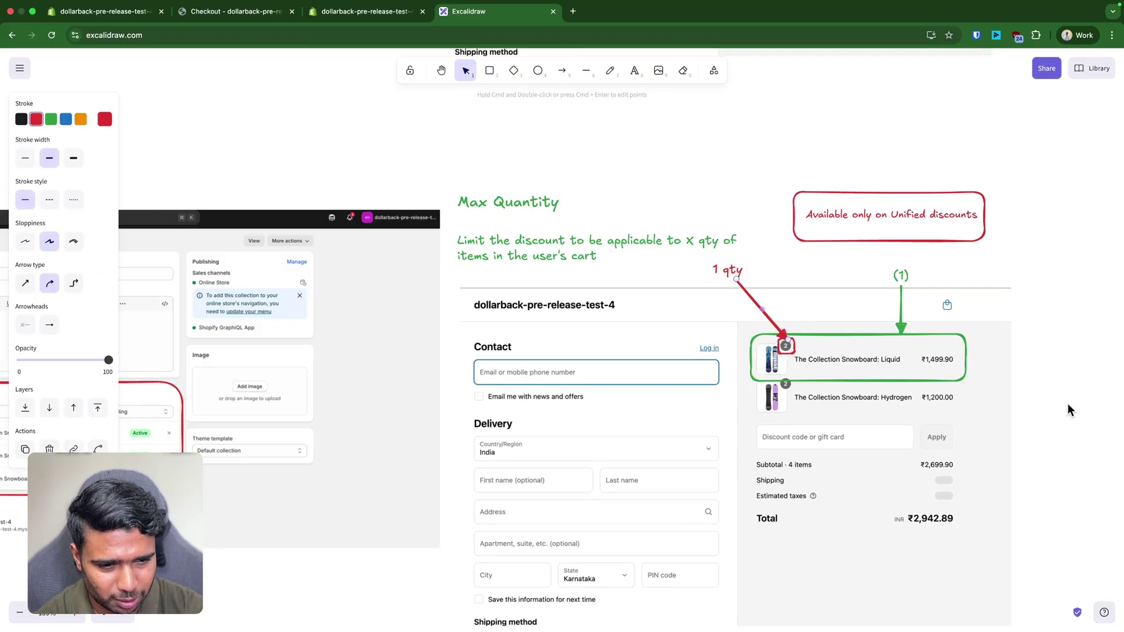
pyautogui.click(1066, 408)
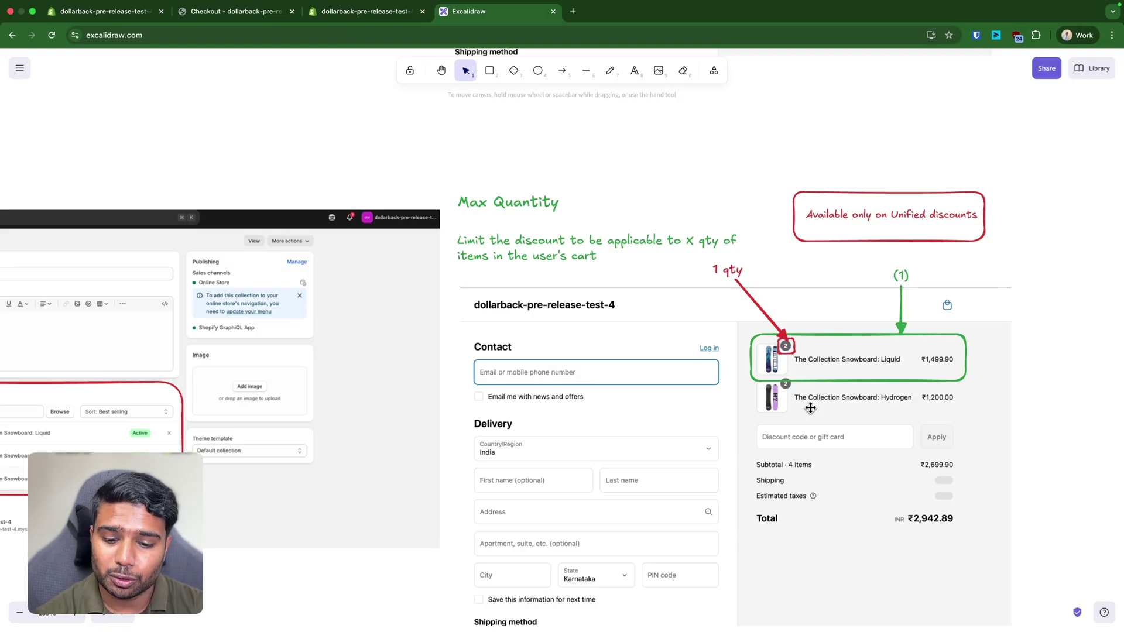
# Delete the green arrow and its "(1)" label above the Liquid snowboard line in the checkout screenshot.
pyautogui.moveTo(892, 331); pyautogui.dragTo(523, 369)
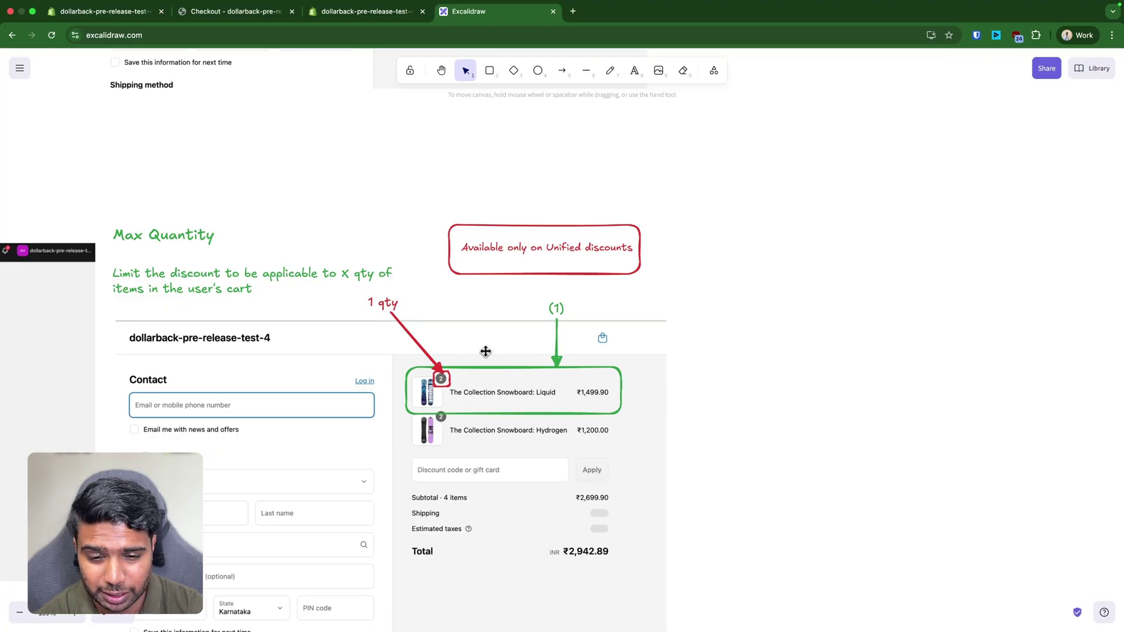
pyautogui.moveTo(238, 463); pyautogui.dragTo(654, 410)
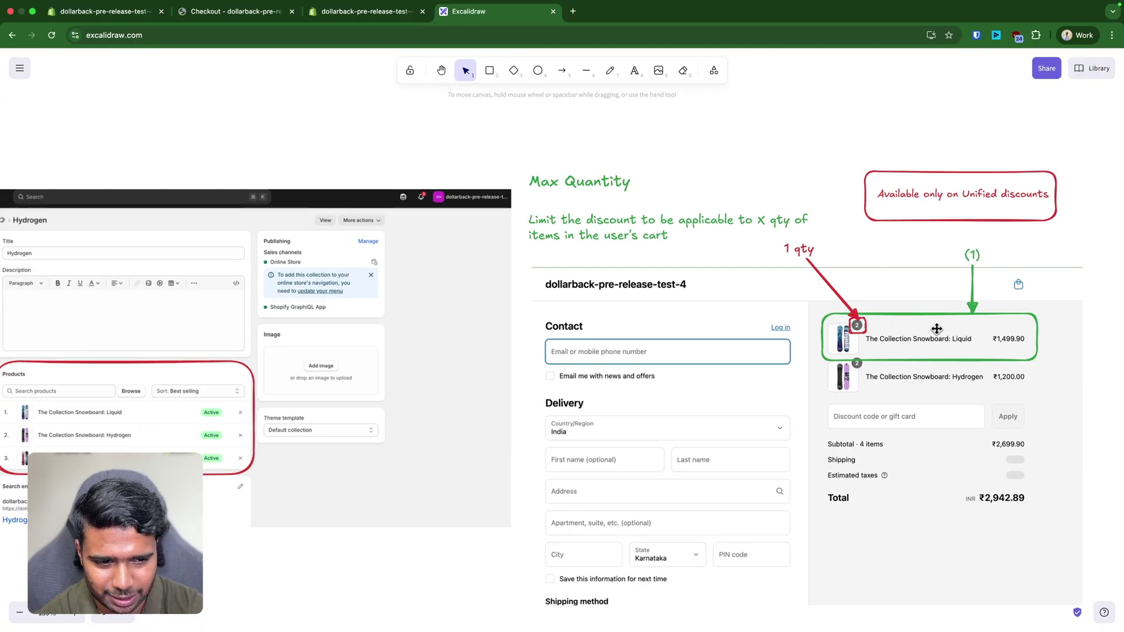
pyautogui.moveTo(949, 415); pyautogui.dragTo(552, 423)
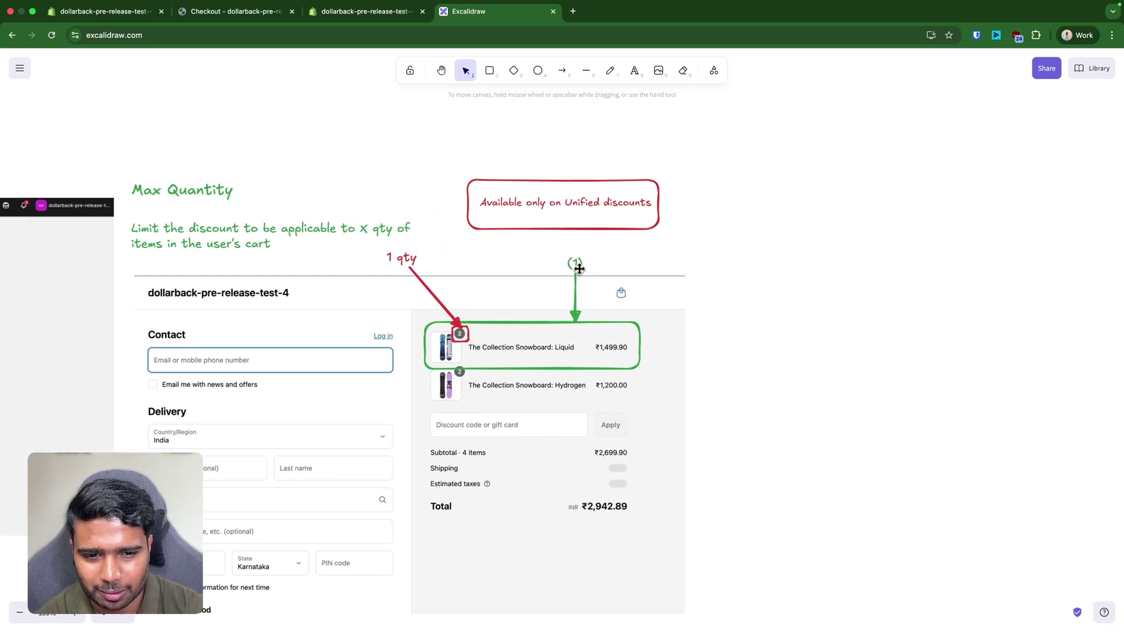
pyautogui.click(575, 296)
pyautogui.press('Delete')
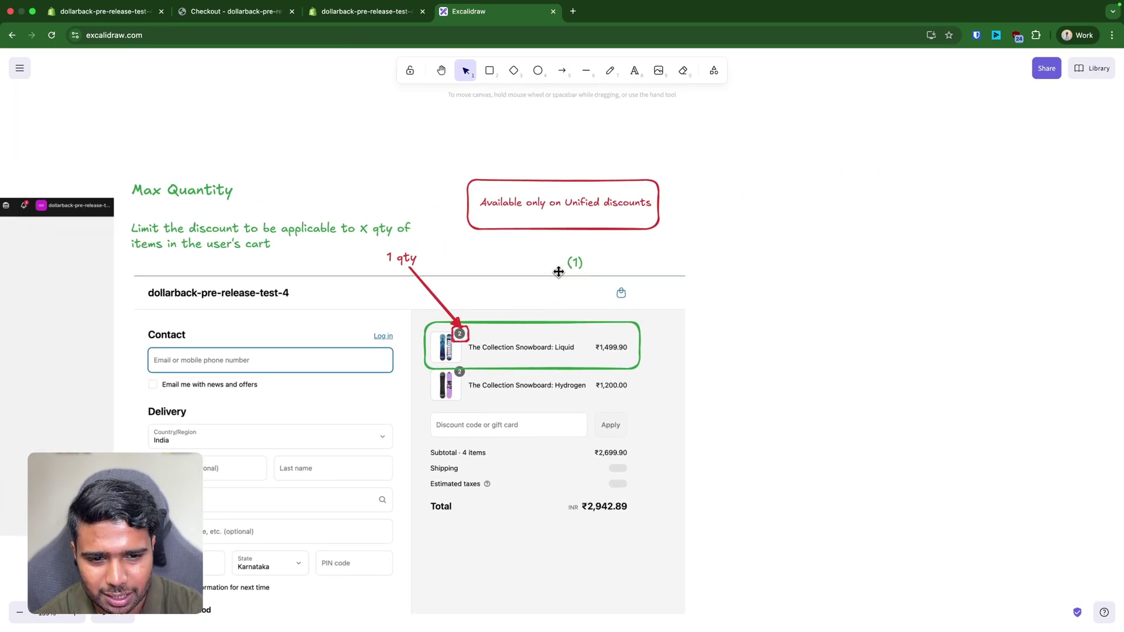
pyautogui.click(579, 262)
pyautogui.press('Delete')
pyautogui.press('r')
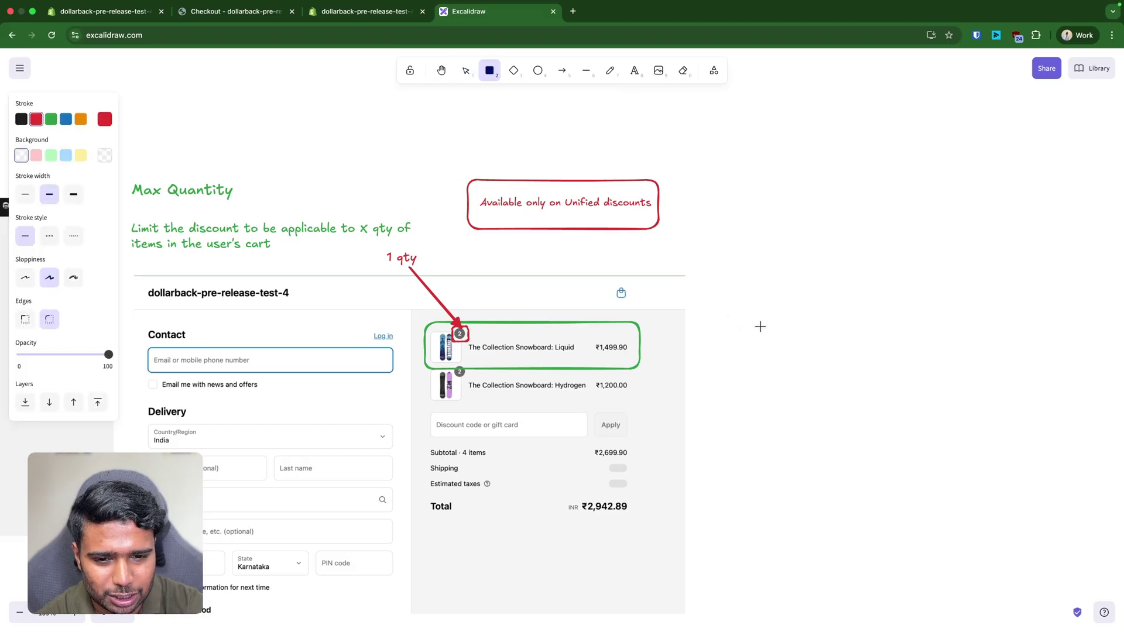
pyautogui.moveTo(767, 263); pyautogui.dragTo(769, 264)
pyautogui.click(801, 346)
pyautogui.click(769, 264)
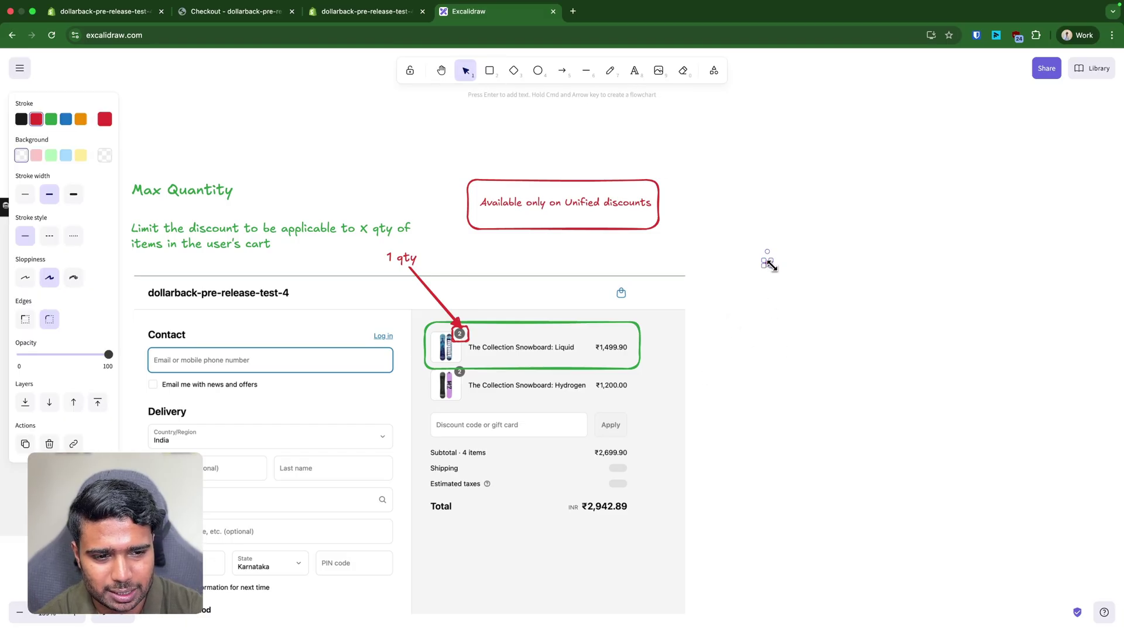
pyautogui.press('Delete')
# Add red "Liquid" and "Hydrogen" text labels beside the checkout screenshot, placing Hydrogen below Liquid with a gap between them.
pyautogui.doubleClick(767, 289)
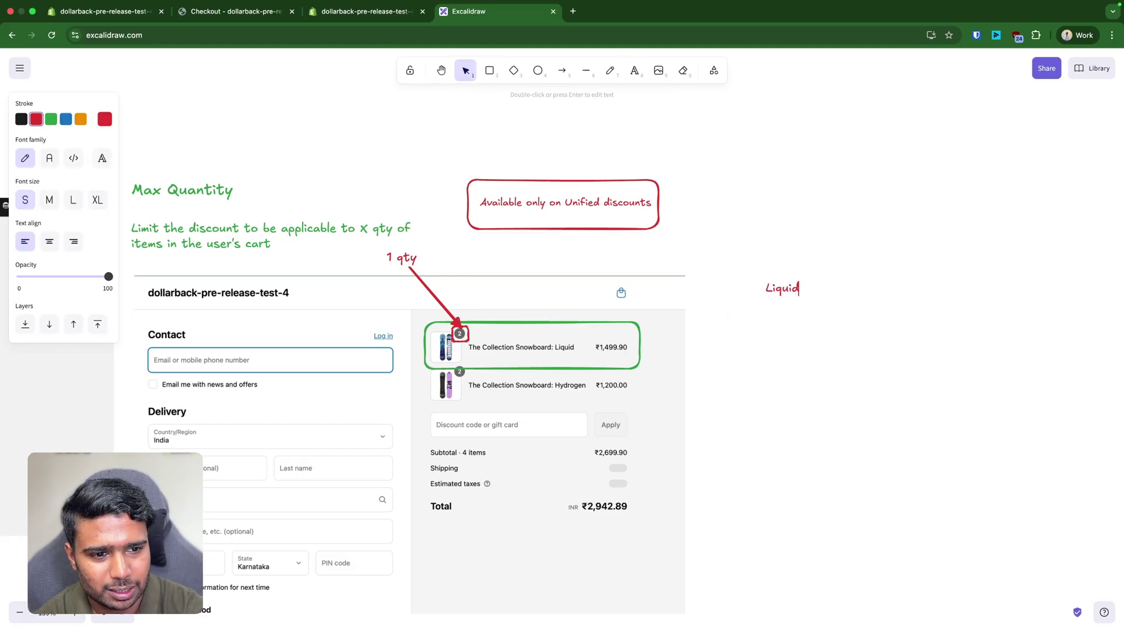
pyautogui.click(837, 368)
pyautogui.moveTo(785, 288); pyautogui.dragTo(769, 324)
pyautogui.click(768, 383)
pyautogui.press('t')
pyautogui.click(750, 374)
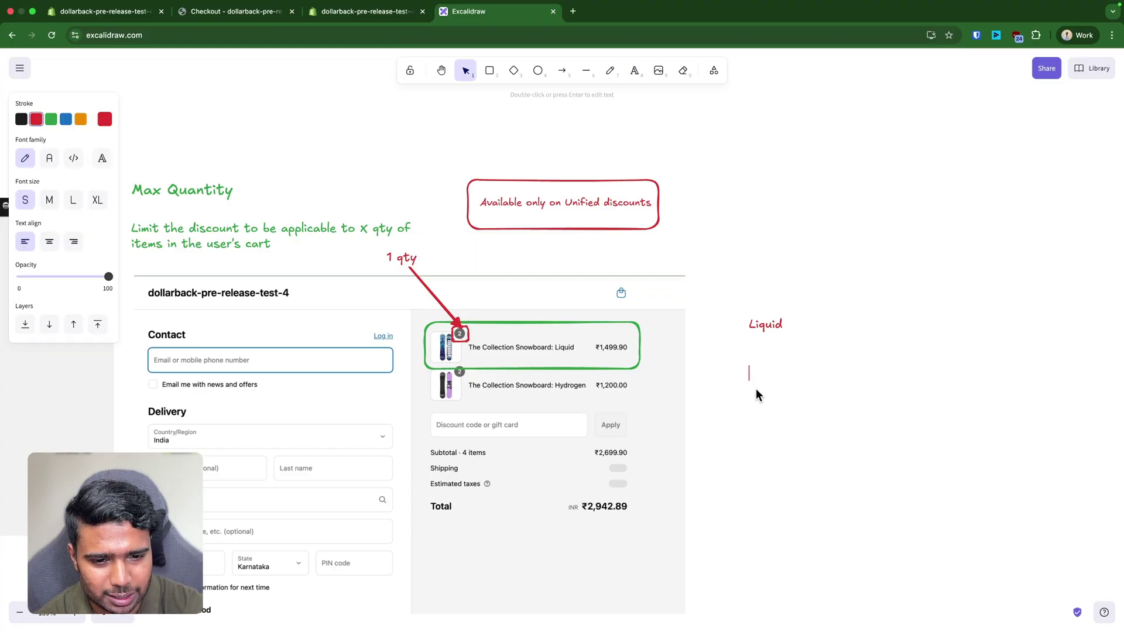
pyautogui.write('Hydrogen')
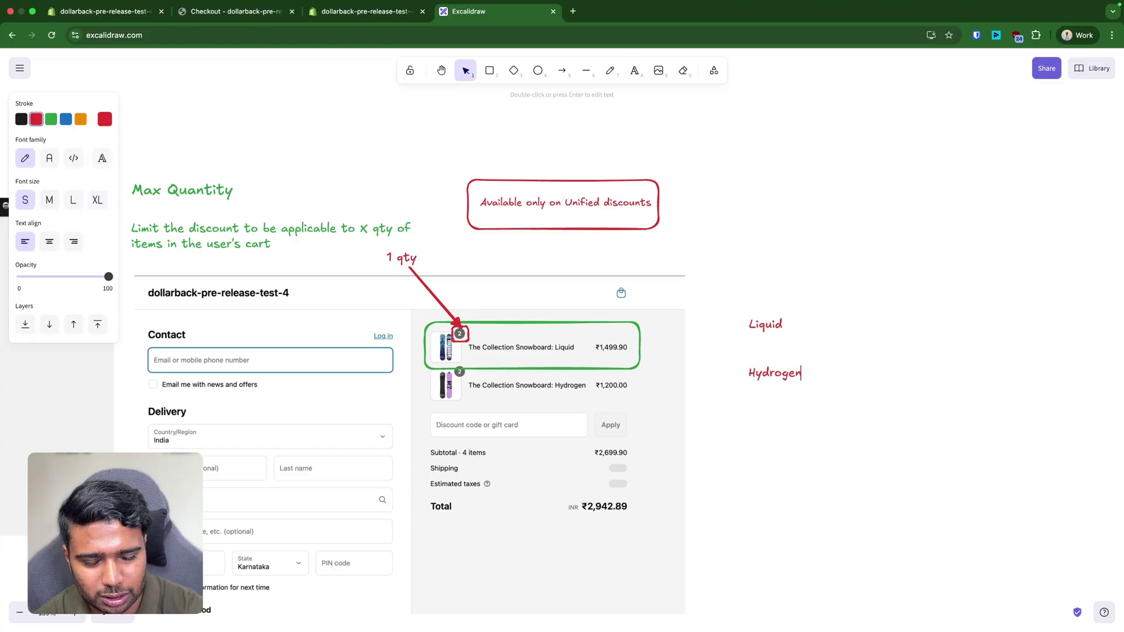
pyautogui.click(744, 386)
pyautogui.click(772, 324)
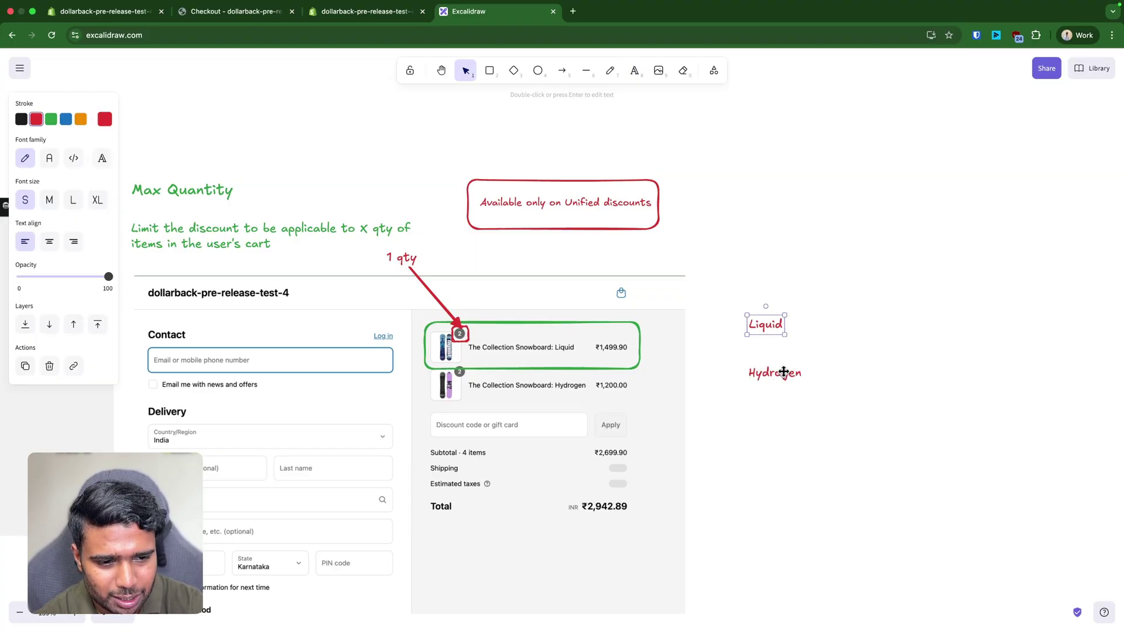
pyautogui.moveTo(784, 372); pyautogui.dragTo(779, 393)
# Duplicate the Liquid label directly below itself and change both copies to "Liquid x1".
pyautogui.keyDown('alt'); pyautogui.moveTo(773, 325); pyautogui.dragTo(772, 354); pyautogui.keyUp('alt')
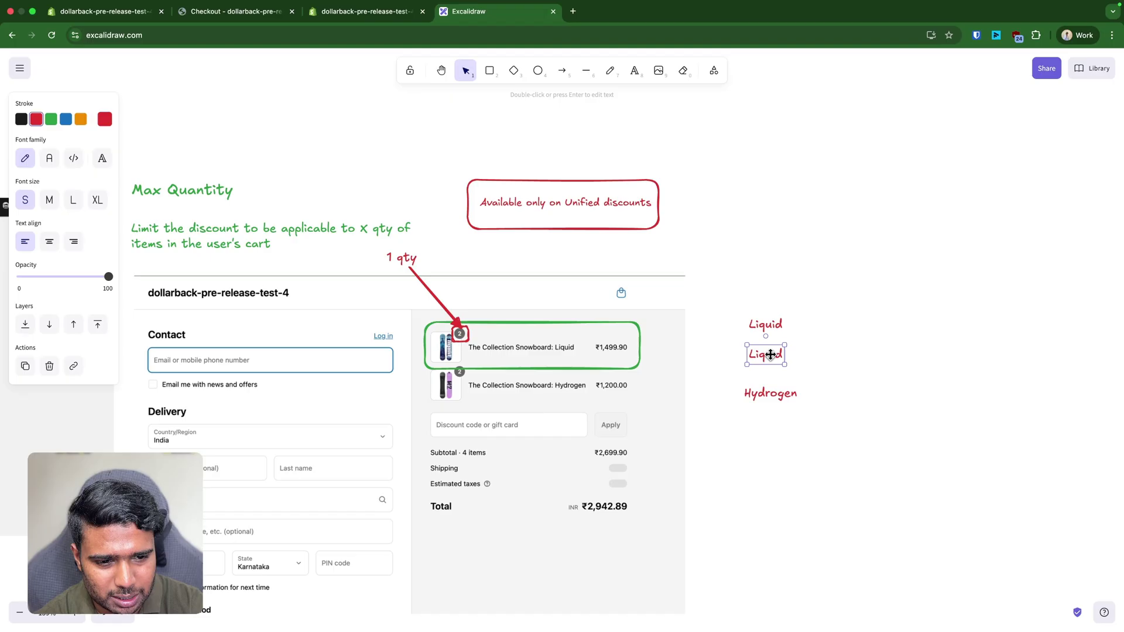
pyautogui.click(777, 320)
pyautogui.doubleClick(777, 321)
pyautogui.press('Right')
pyautogui.write('x')
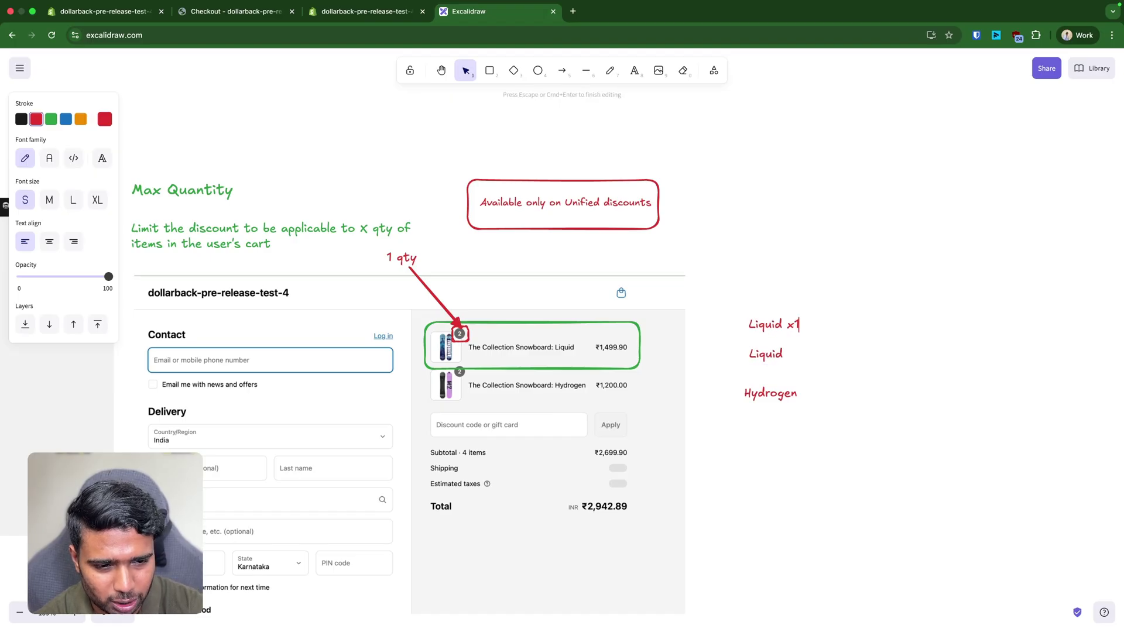
pyautogui.click(766, 354)
pyautogui.doubleClick(766, 354)
pyautogui.press('Right')
pyautogui.write('x1')
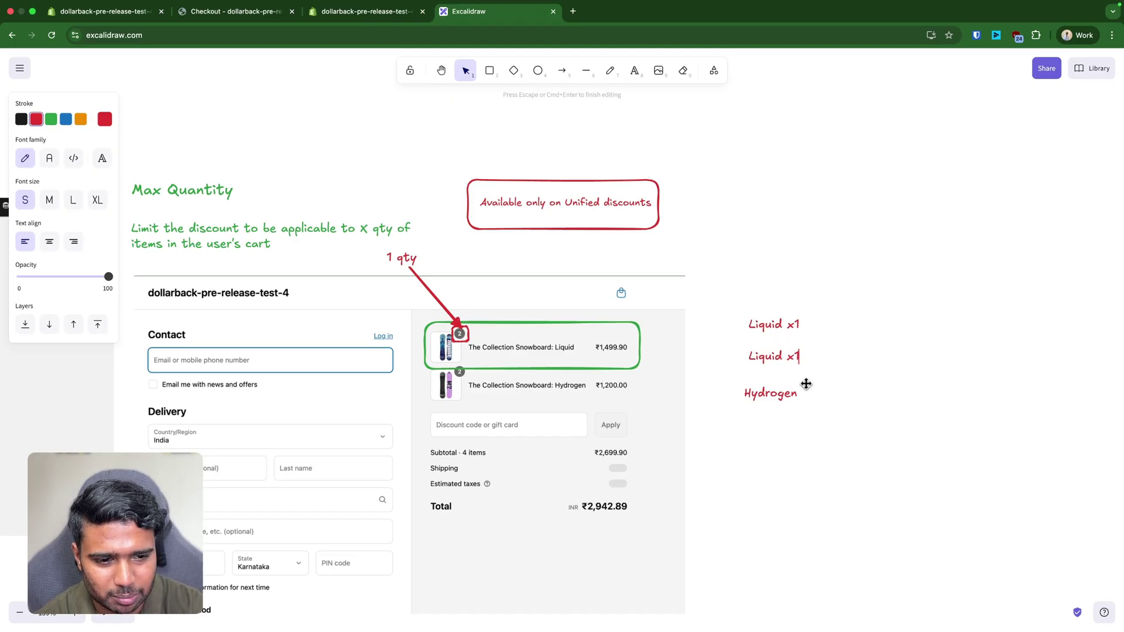
# Change the Hydrogen label to "Hydrogen x2" and position it below the two Liquid labels.
pyautogui.click(776, 393)
pyautogui.doubleClick(776, 394)
pyautogui.press('Right')
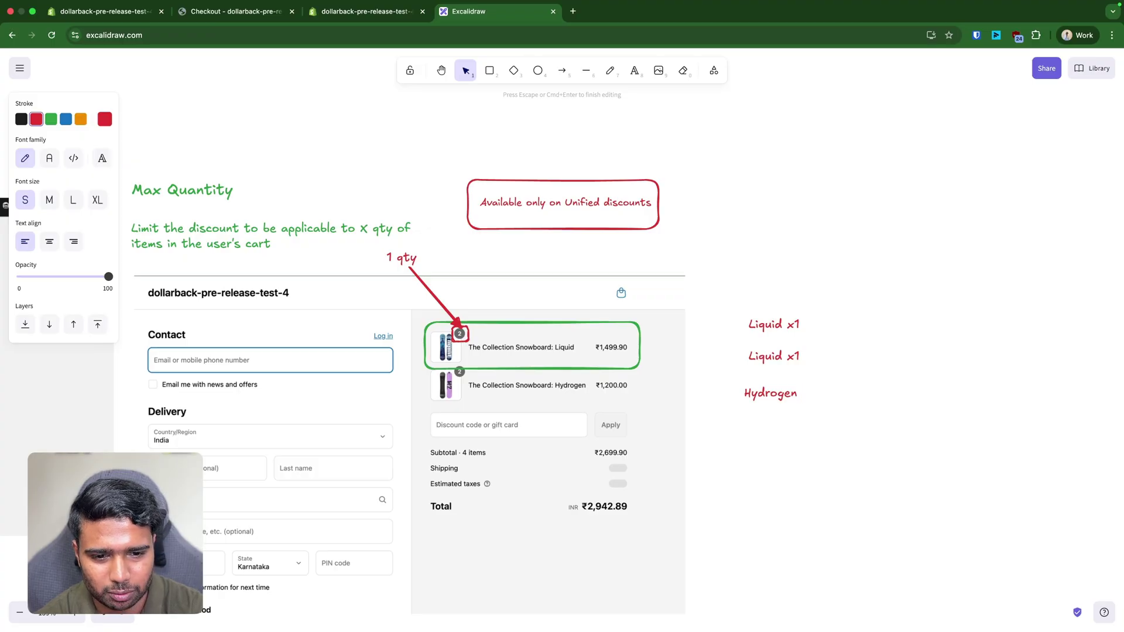
pyautogui.write('x2')
pyautogui.click(832, 404)
pyautogui.click(798, 395)
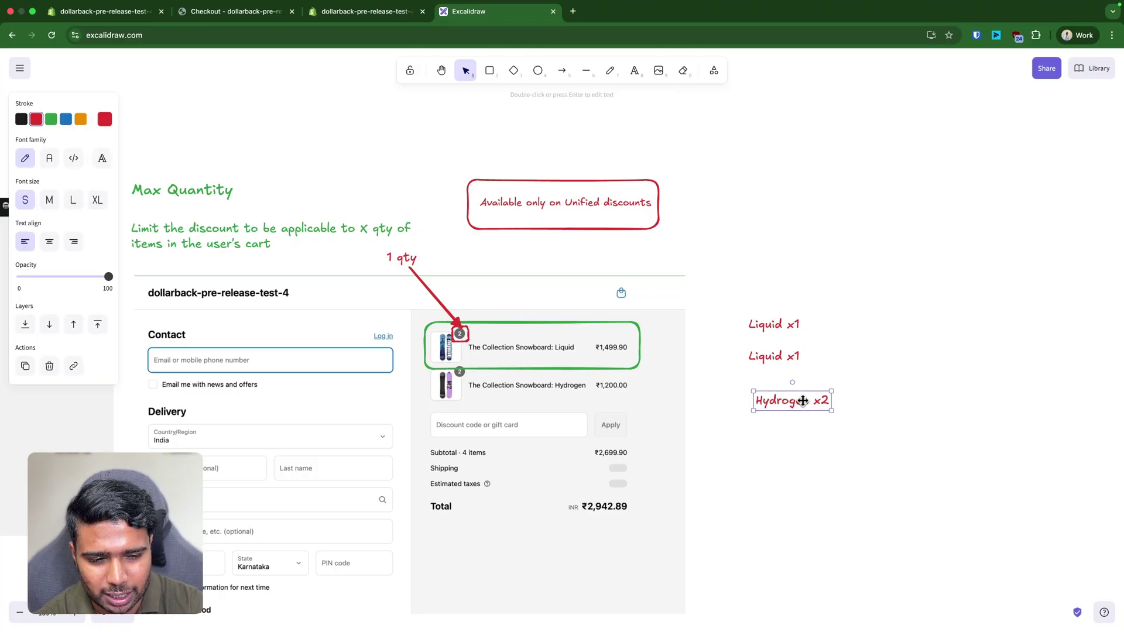
pyautogui.click(835, 403)
# Add a green "20% discount" text label beside the first "Liquid x1" label.
pyautogui.moveTo(892, 406); pyautogui.dragTo(649, 434)
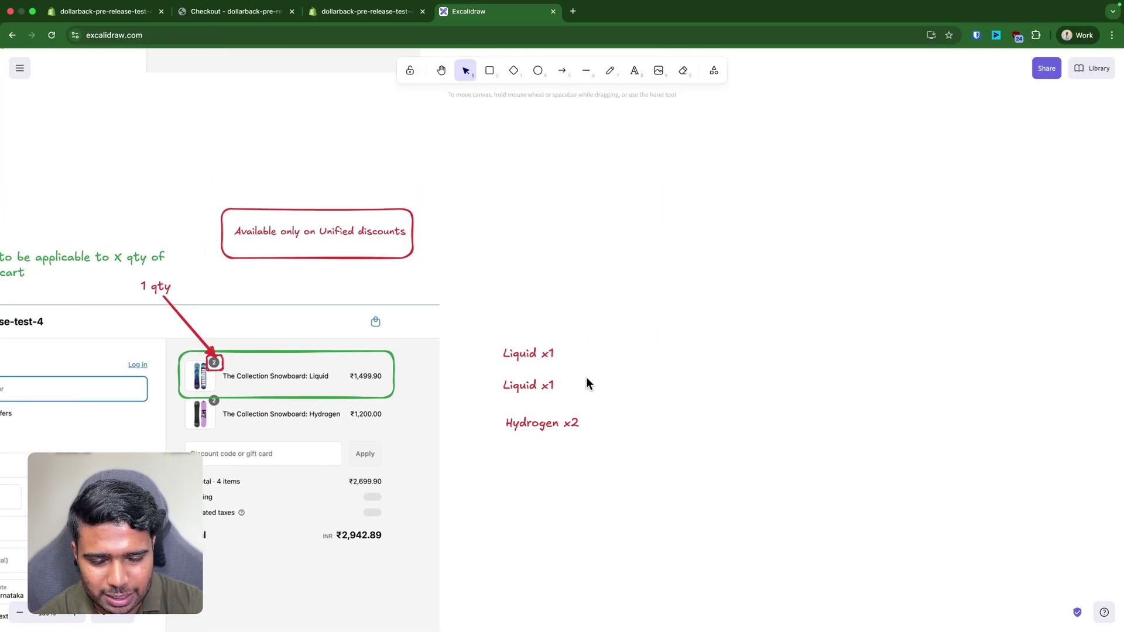
pyautogui.doubleClick(596, 351)
pyautogui.write('20% discount')
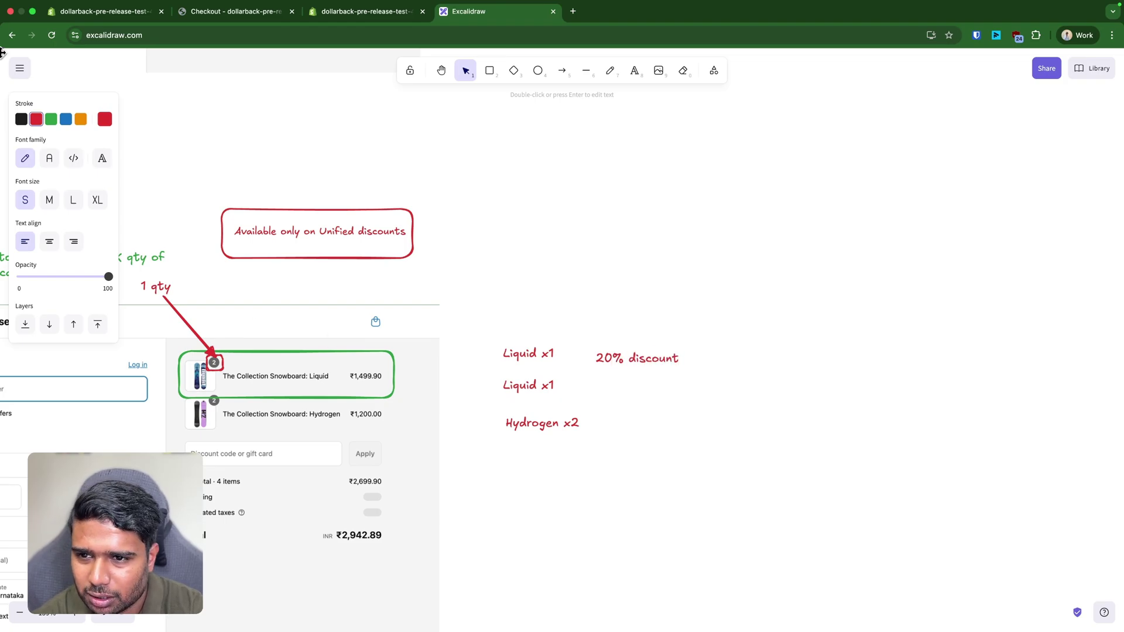
pyautogui.click(51, 119)
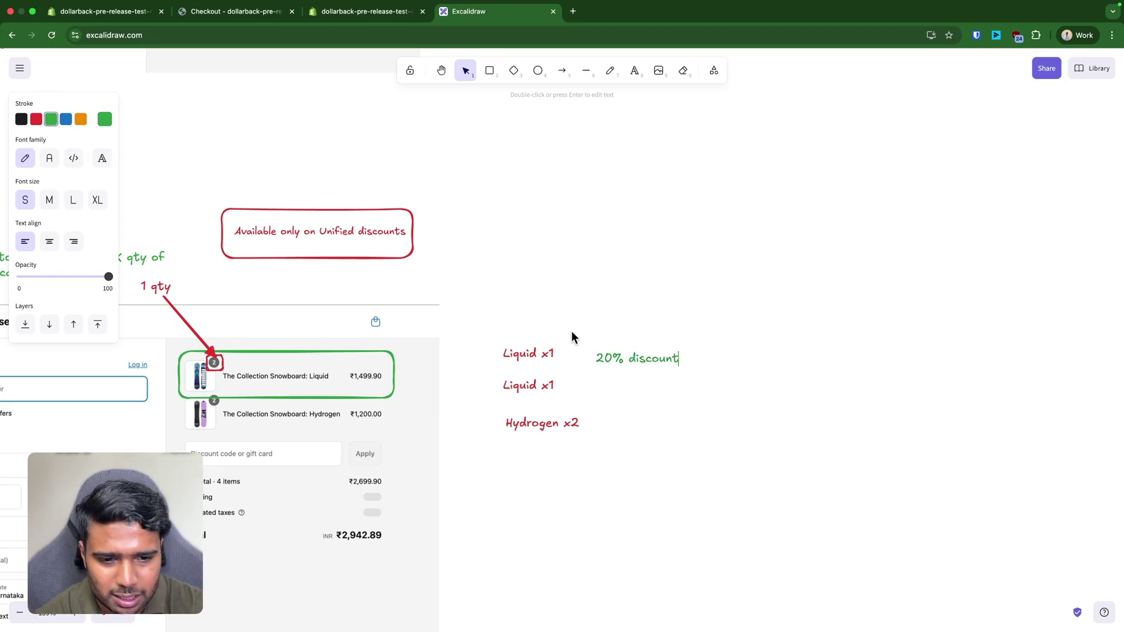
pyautogui.press('Escape')
# Copy the "20% discount" label beside the second "Liquid x1" and change the copy to red "no discount".
pyautogui.moveTo(650, 356); pyautogui.dragTo(643, 389)
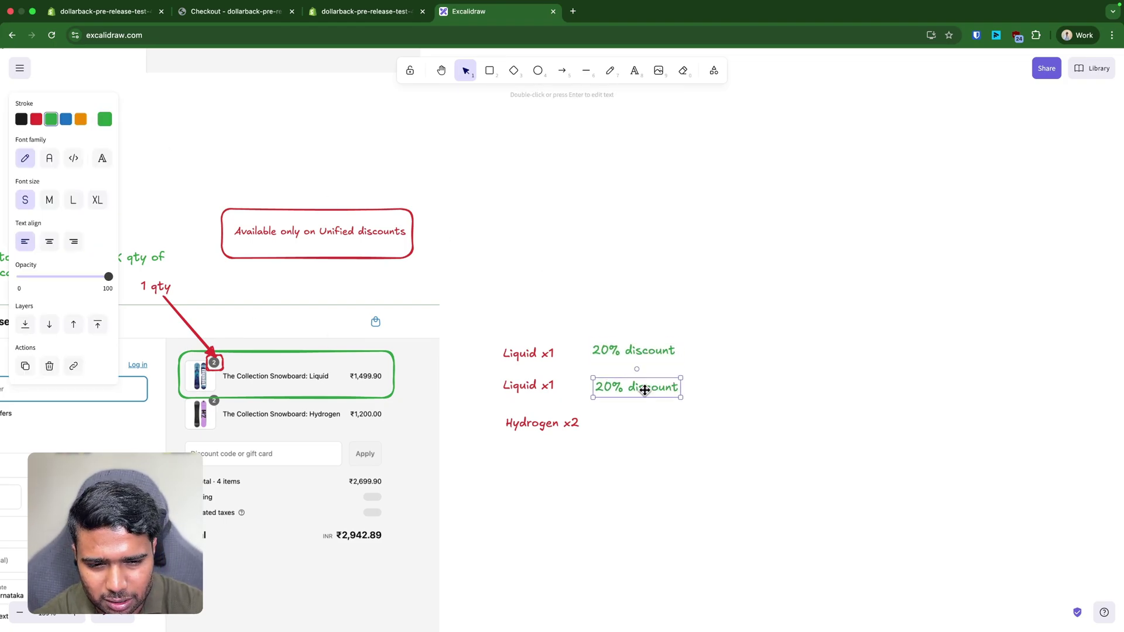
pyautogui.doubleClick(643, 389)
pyautogui.write('no')
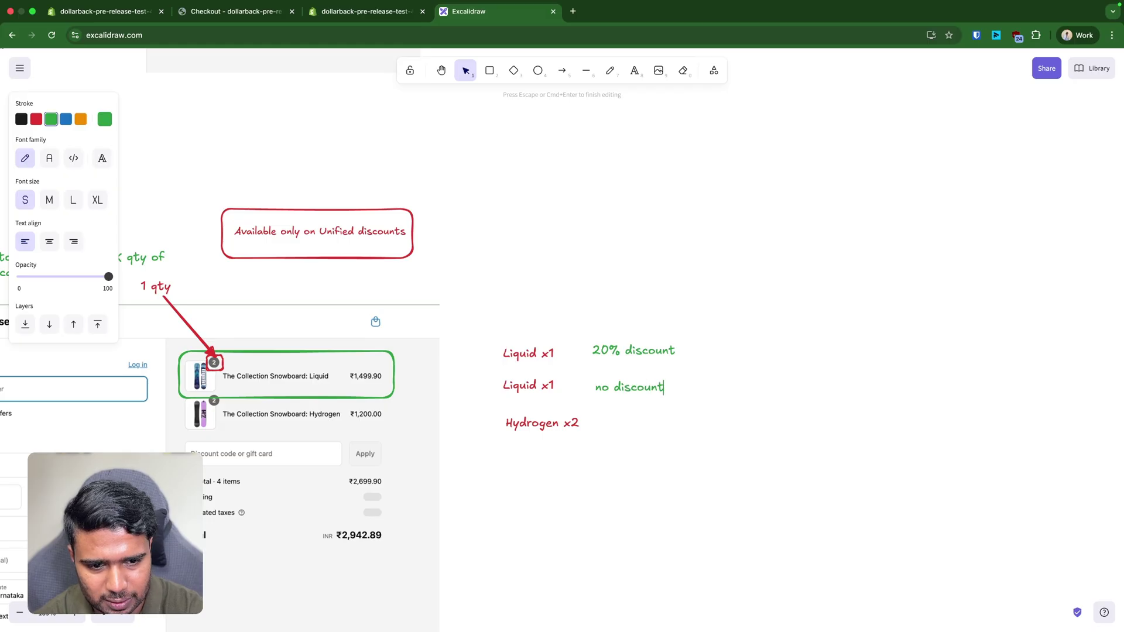
pyautogui.write(' discount')
pyautogui.click(36, 118)
pyautogui.press('Escape')
# Align the "no discount" label with the second "Liquid x1" and place a copy of it beside "Hydrogen x2".
pyautogui.click(637, 388)
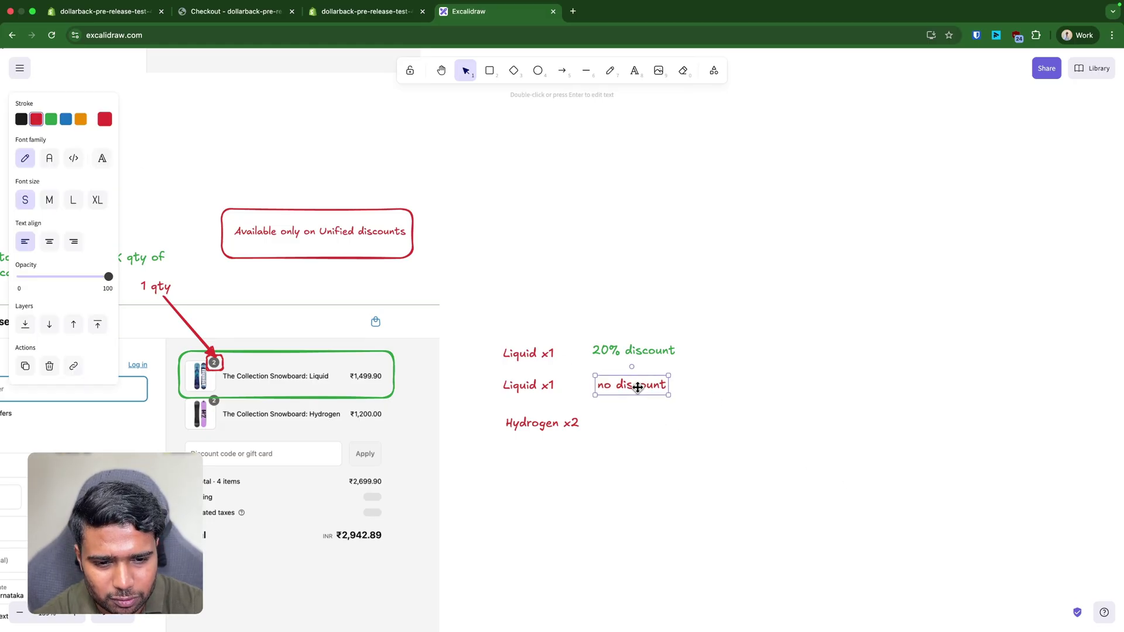
pyautogui.keyDown('alt'); pyautogui.moveTo(637, 388); pyautogui.dragTo(640, 427); pyautogui.keyUp('alt')
pyautogui.click(822, 441)
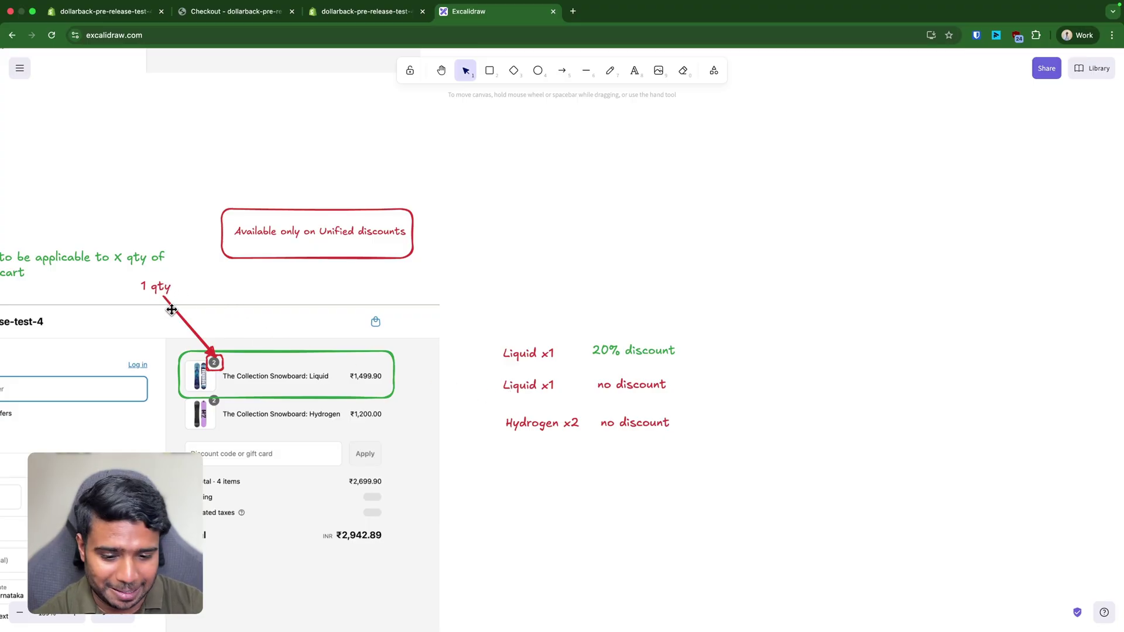
# Switch to the Dollar Discounts form and choose Fixed as the Maximum Quantity type of Discount #1.
pyautogui.hscroll(-10, 480, 250)
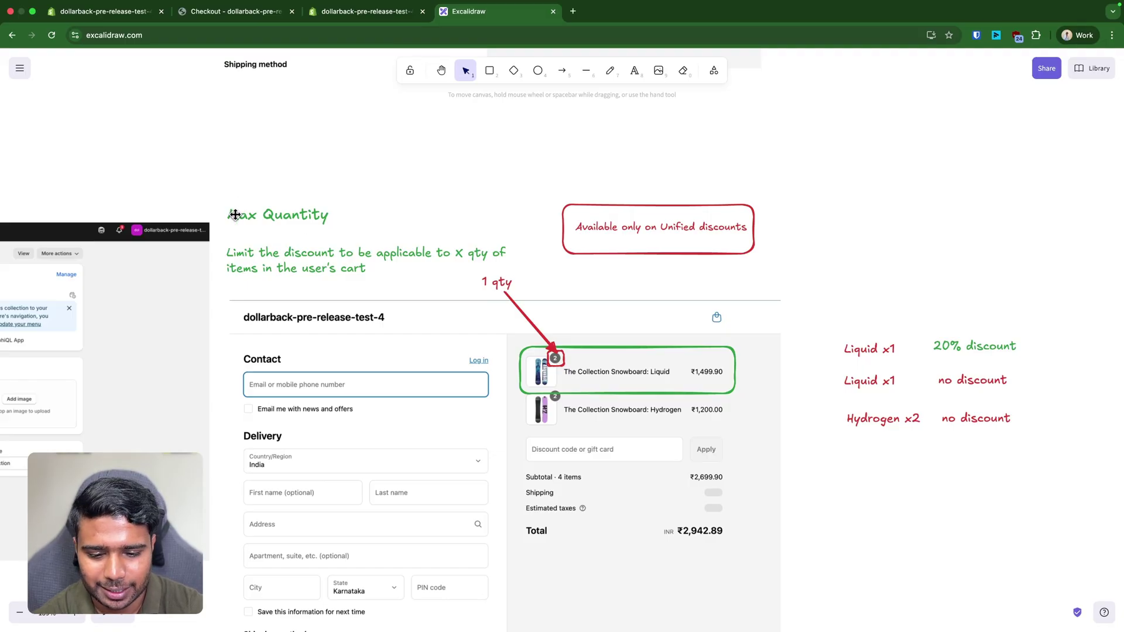
pyautogui.click(85, 14)
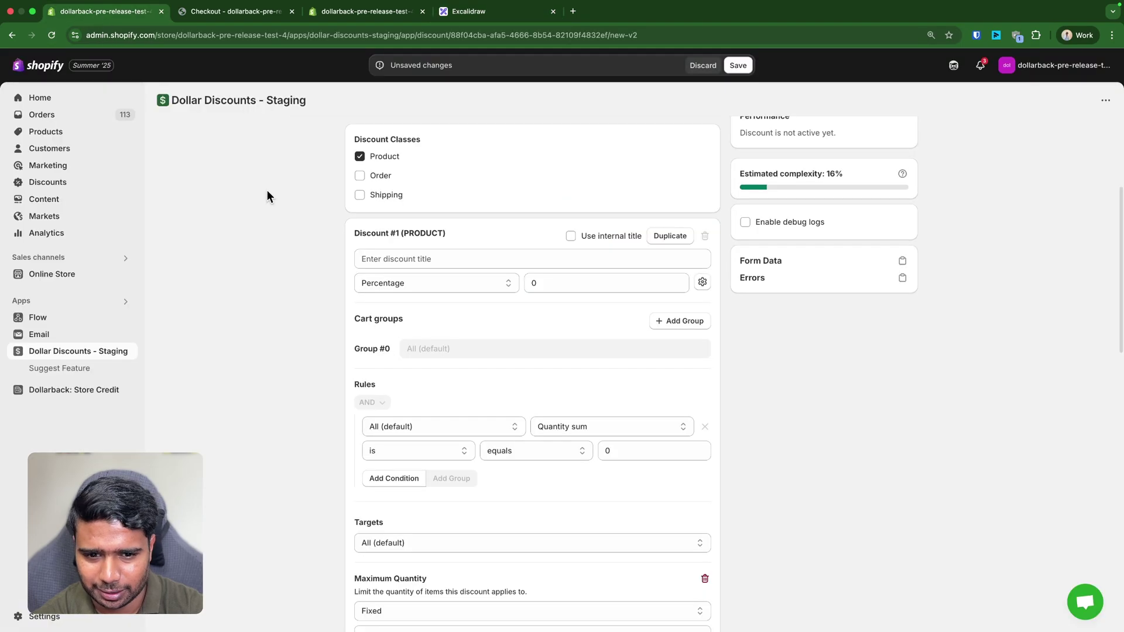
pyautogui.scroll(-2, 347, 281)
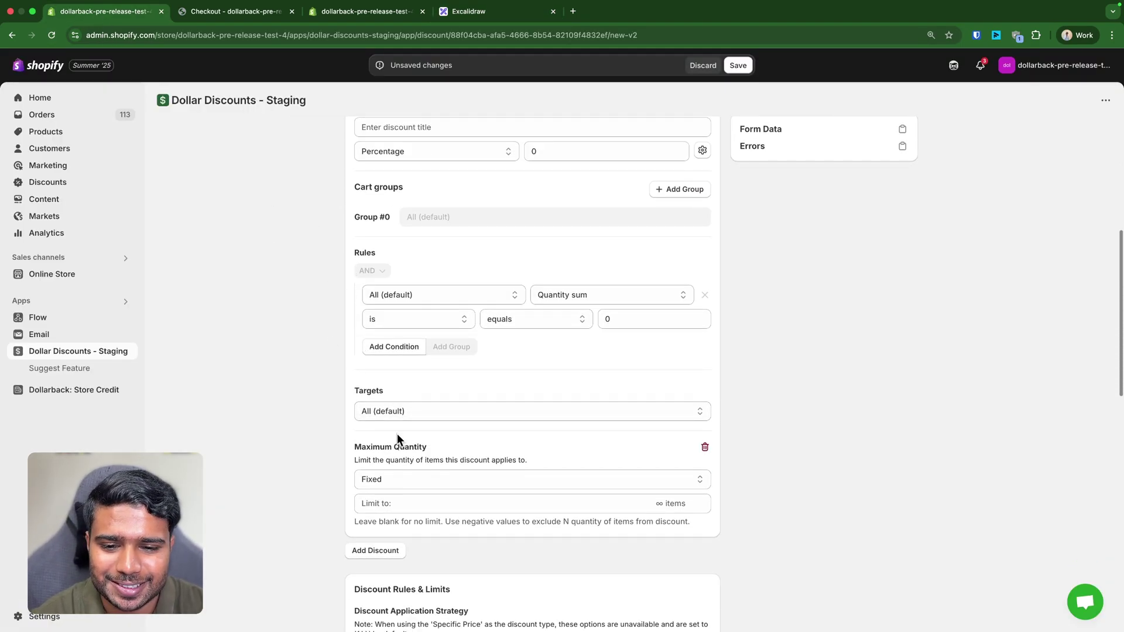
pyautogui.click(380, 476)
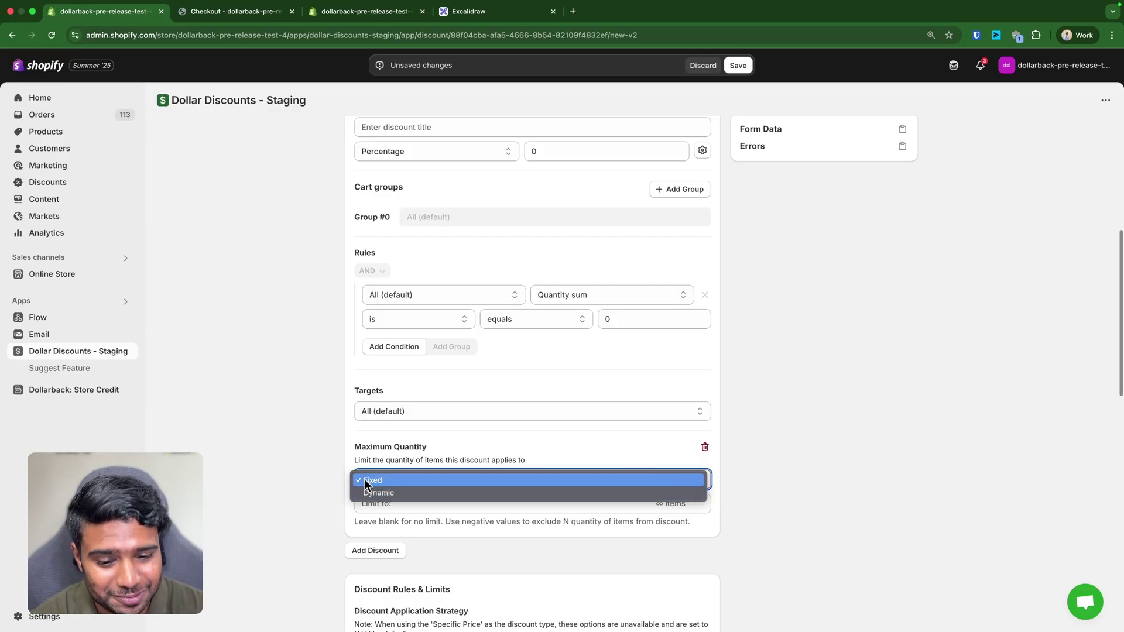
pyautogui.click(366, 485)
# Set the percentage value of Discount #1 to 10.
pyautogui.scroll(4, 507, 439)
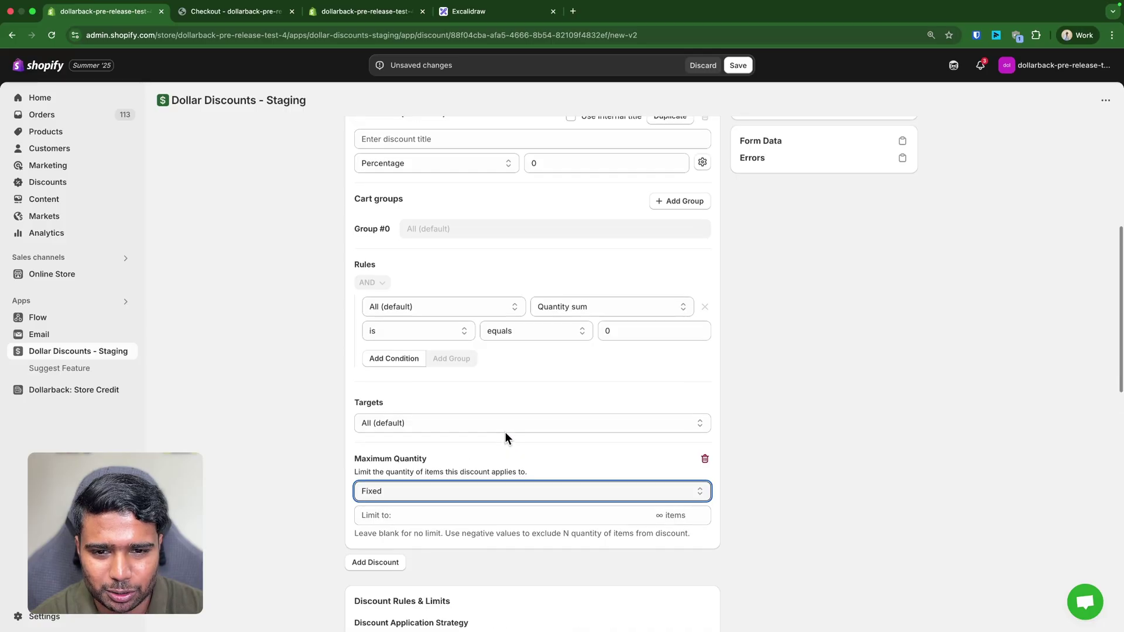
pyautogui.click(563, 361)
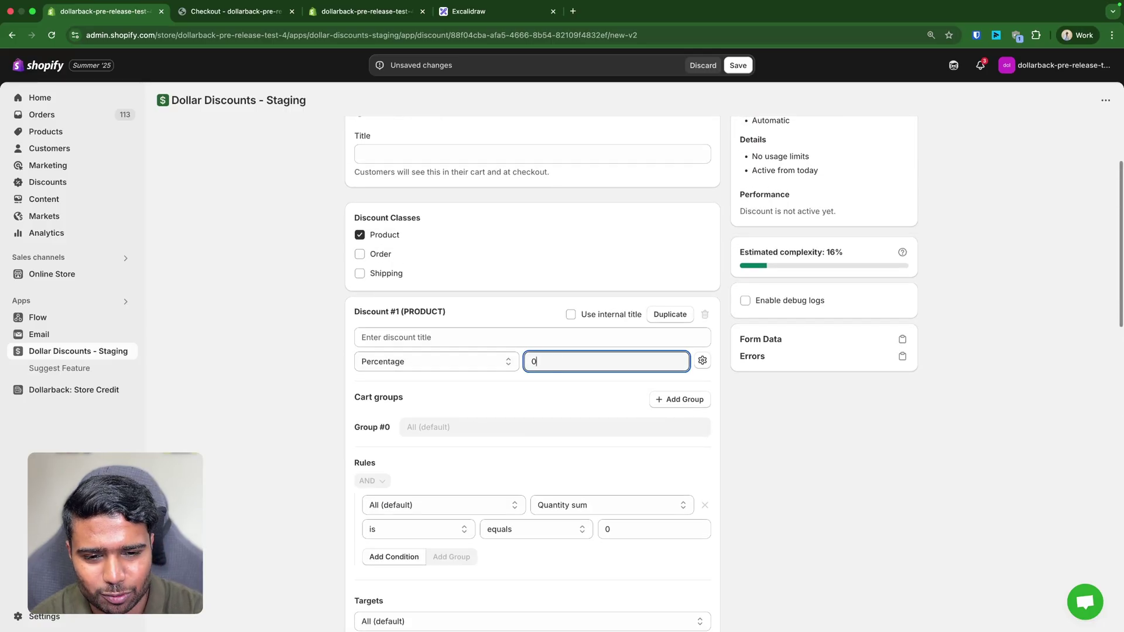
pyautogui.click(564, 460)
# Add a cart group to Discount #1 and name it "Hydrogen".
pyautogui.scroll(-2, 564, 460)
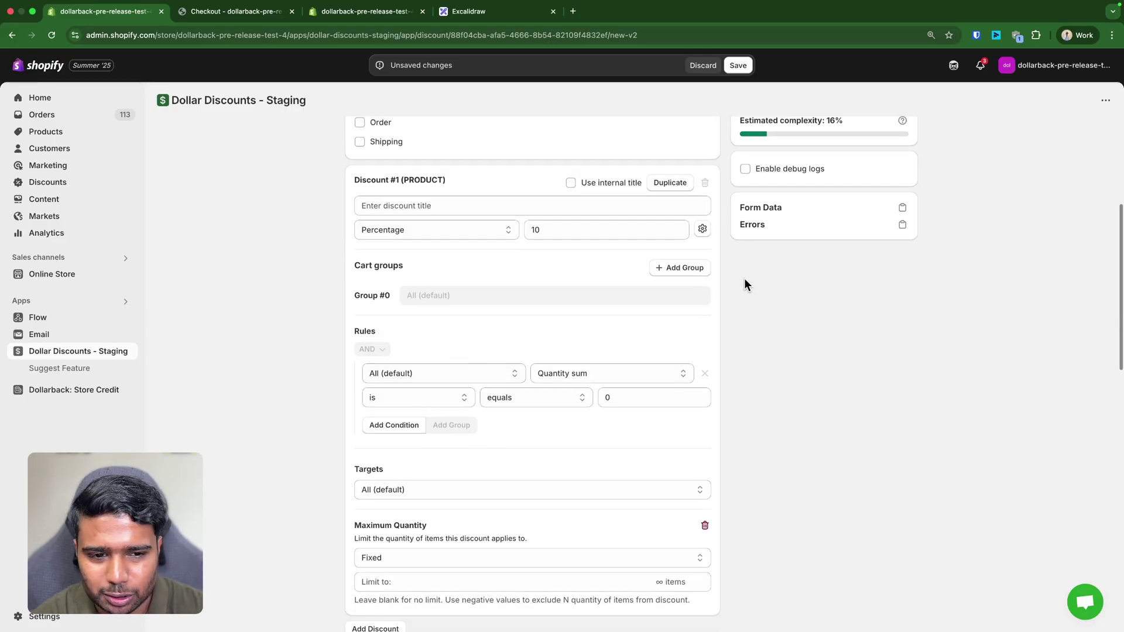
pyautogui.click(679, 267)
pyautogui.click(426, 329)
pyautogui.write('Hydrogen')
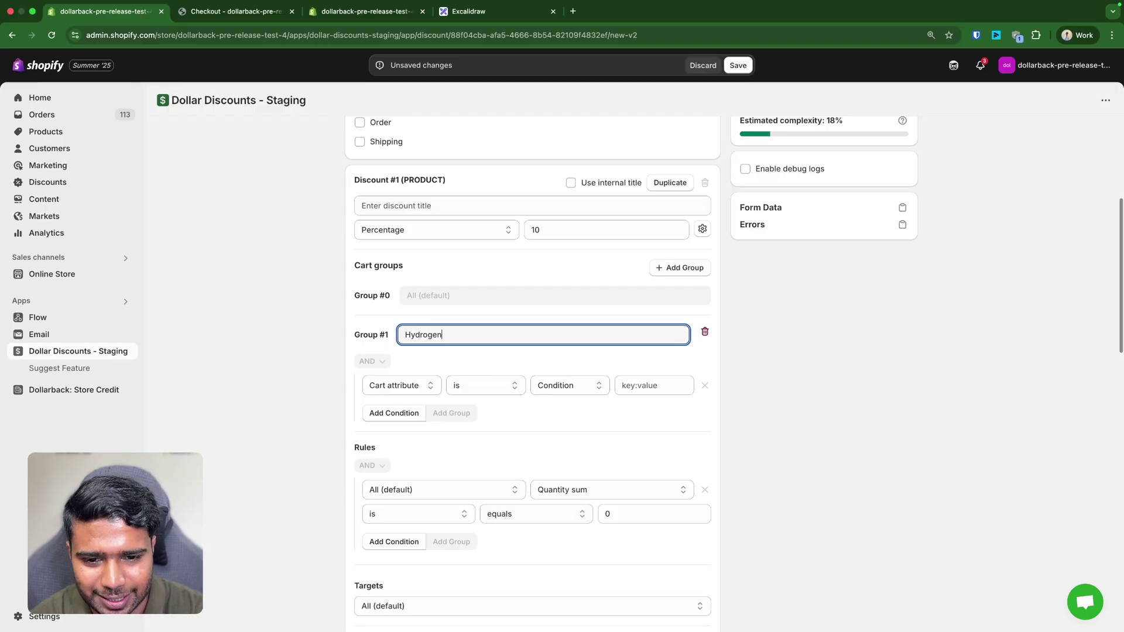
# Set the Hydrogen group's condition to product collection is contains one of, with the Hydrogen collection selected.
pyautogui.click(376, 384)
pyautogui.scroll(-2, 408, 457)
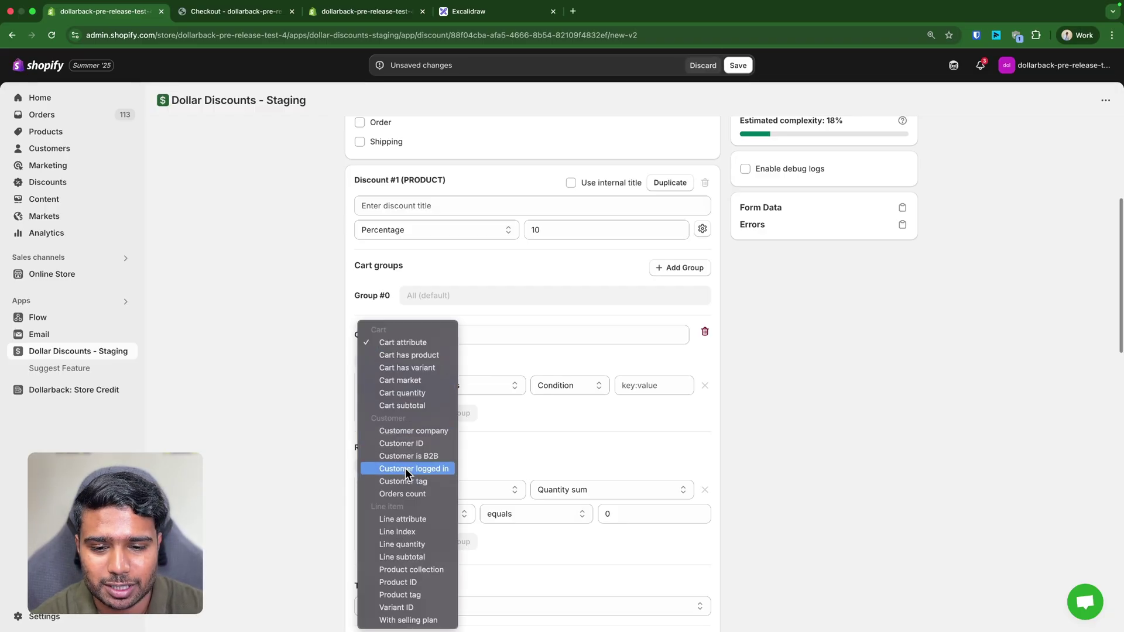
pyautogui.click(410, 570)
pyautogui.click(562, 385)
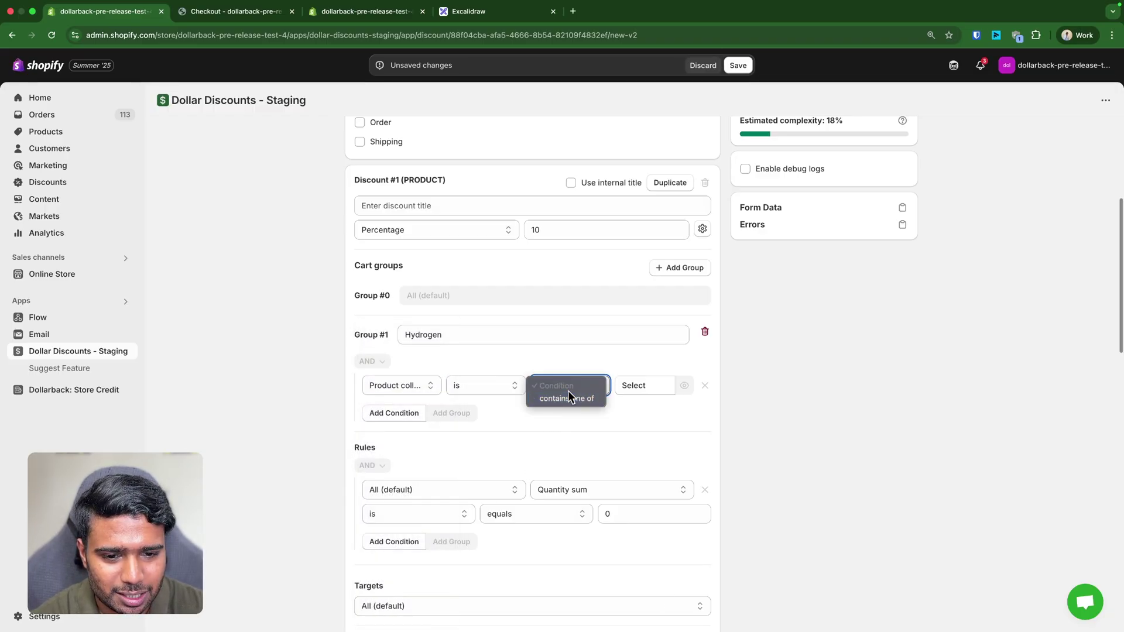
pyautogui.click(568, 398)
pyautogui.click(644, 385)
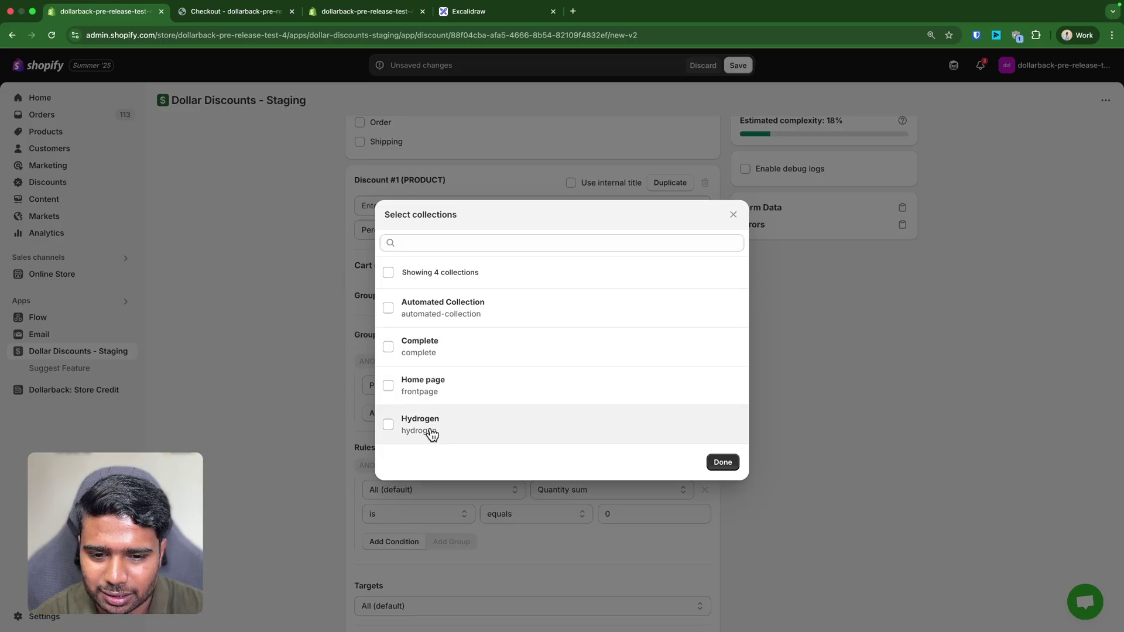
pyautogui.click(432, 433)
pyautogui.click(723, 462)
# Set the discount rule to require that the Hydrogen group's quantity sum is greater than 1.
pyautogui.click(417, 275)
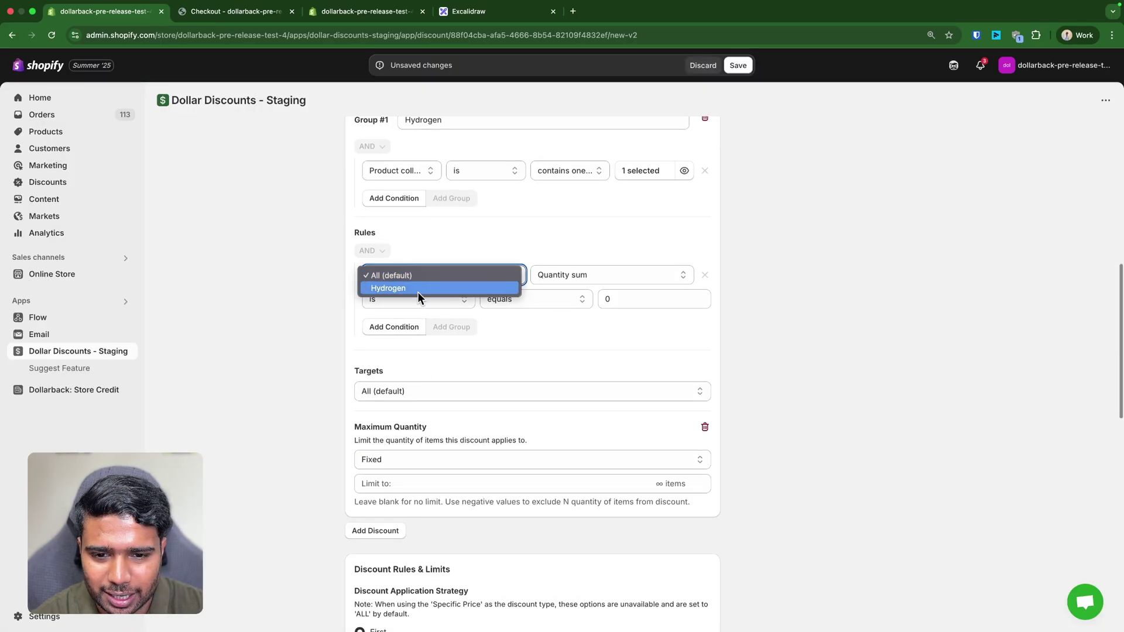
pyautogui.click(414, 289)
pyautogui.click(591, 280)
pyautogui.click(556, 314)
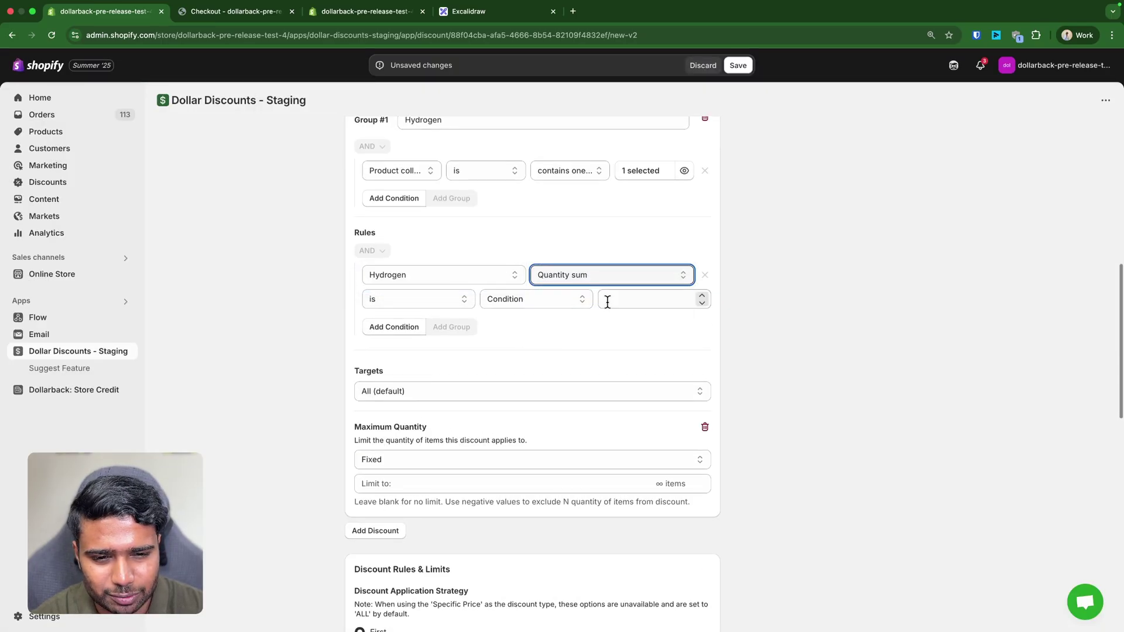
pyautogui.click(530, 300)
pyautogui.click(545, 338)
pyautogui.click(613, 302)
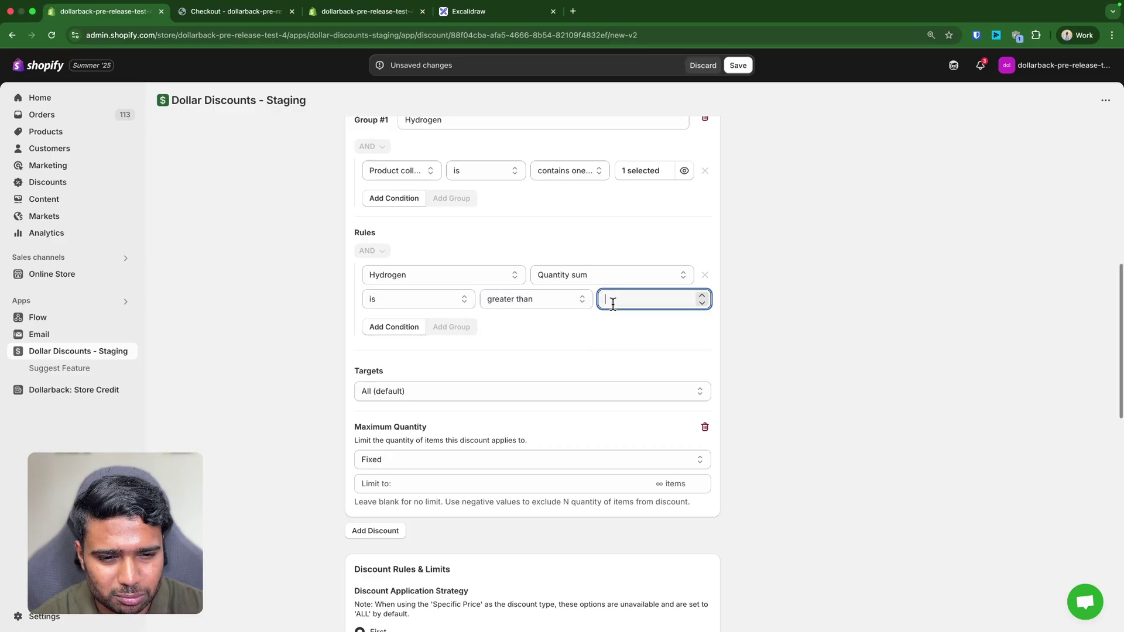
pyautogui.write('2')
pyautogui.press('BackSpace')
pyautogui.write('1')
pyautogui.click(591, 354)
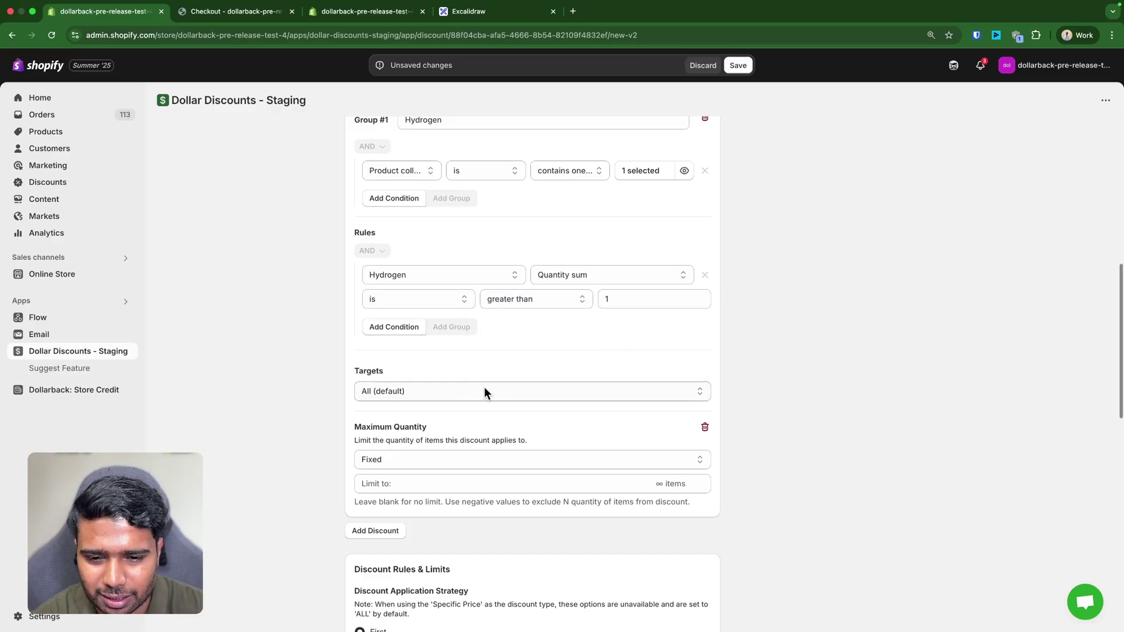
# Set the discount target to the Hydrogen group and limit its Maximum Quantity to 1 item.
pyautogui.click(401, 390)
pyautogui.click(381, 406)
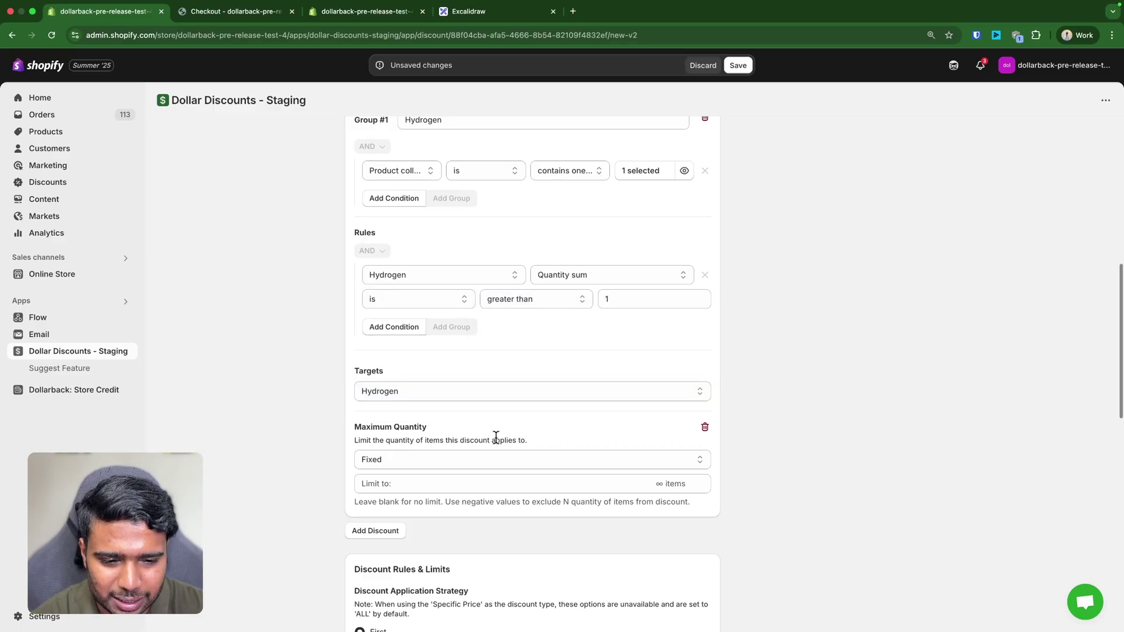
pyautogui.click(618, 479)
pyautogui.write('1')
pyautogui.click(832, 505)
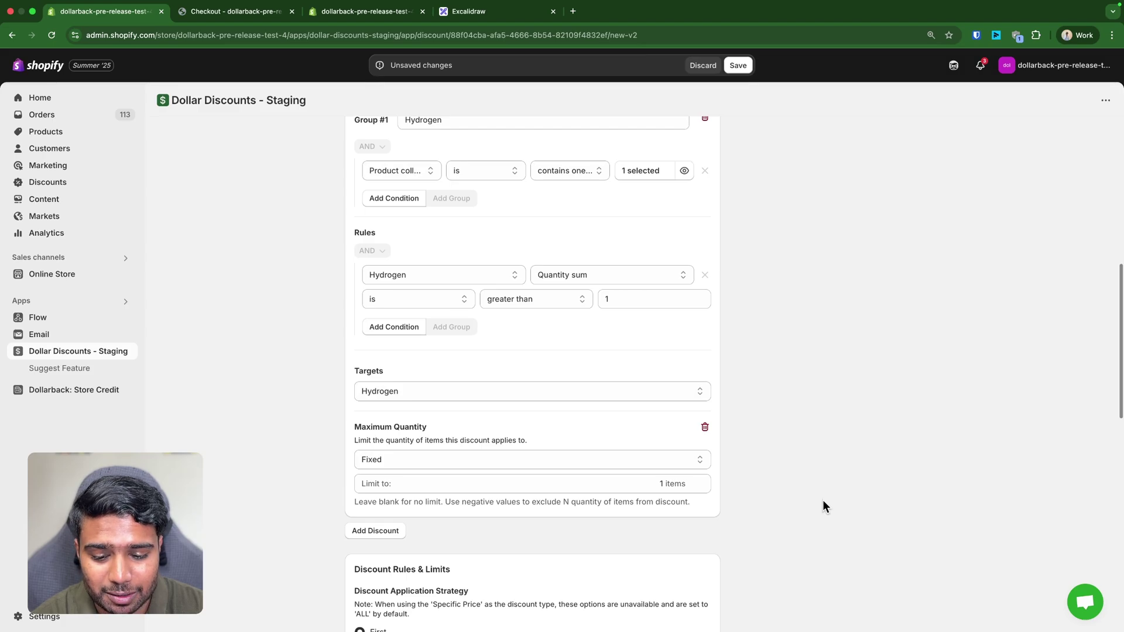
pyautogui.scroll(6, 614, 379)
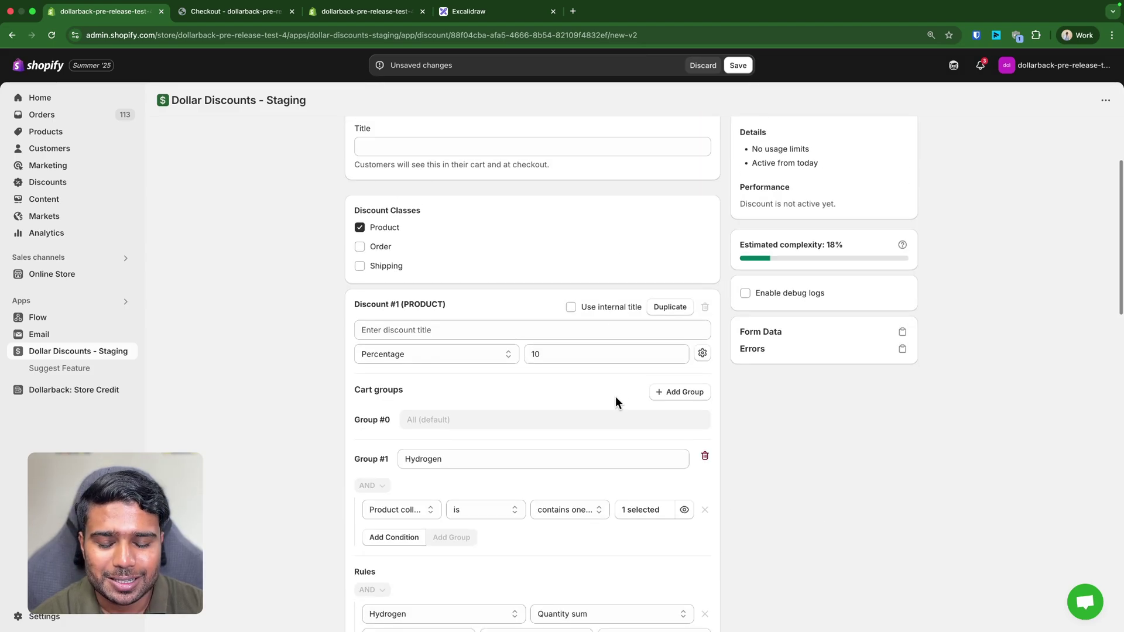
pyautogui.scroll(-4, 616, 395)
pyautogui.scroll(-3, 492, 255)
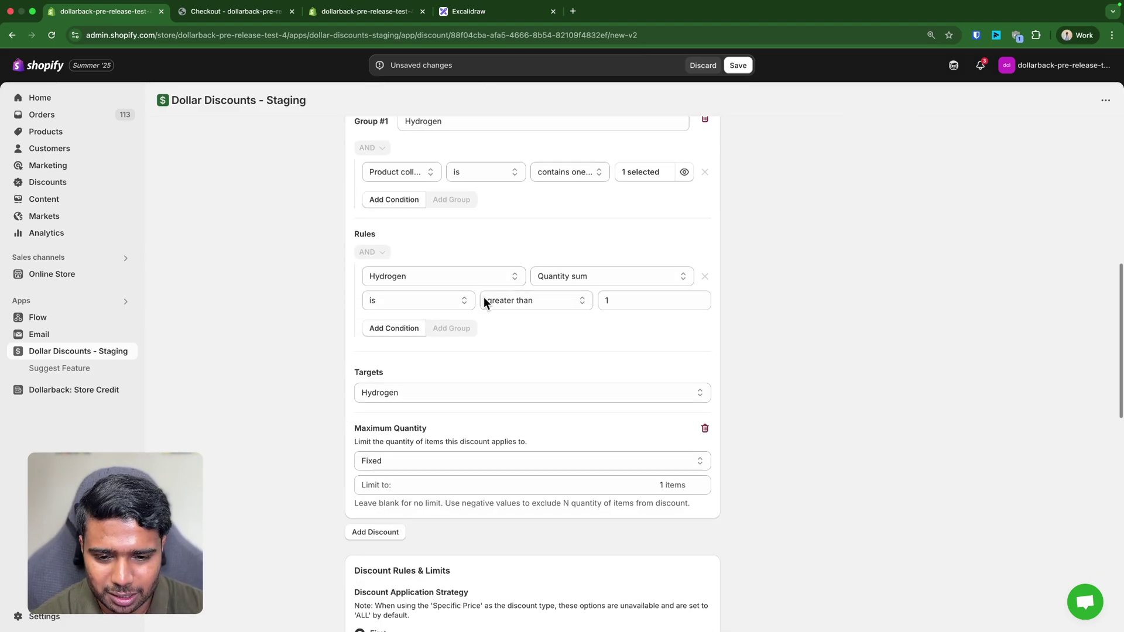
# Change the discount's Maximum Quantity type to Dynamic and set its limit to 0 items.
pyautogui.moveTo(354, 426); pyautogui.dragTo(521, 442)
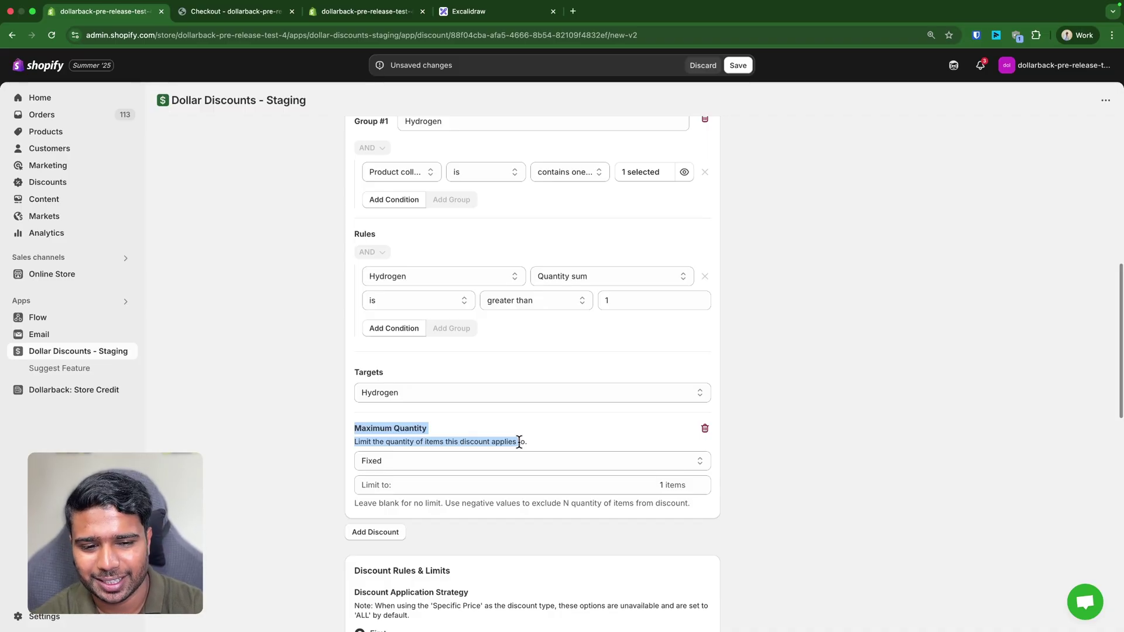
pyautogui.click(472, 463)
pyautogui.click(460, 470)
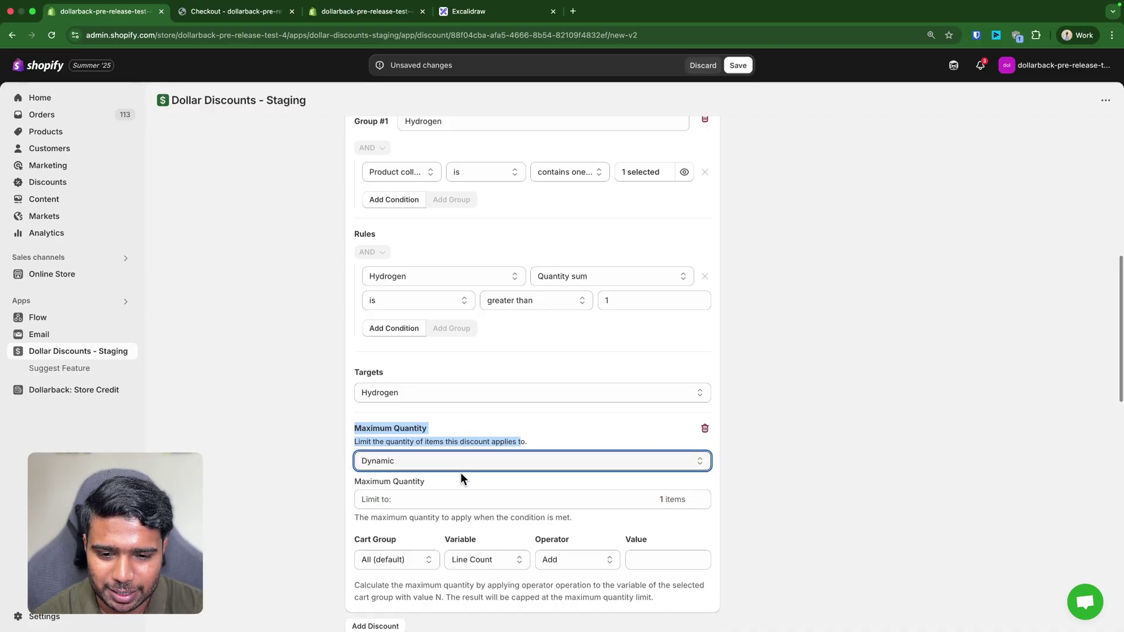
pyautogui.scroll(-2, 459, 474)
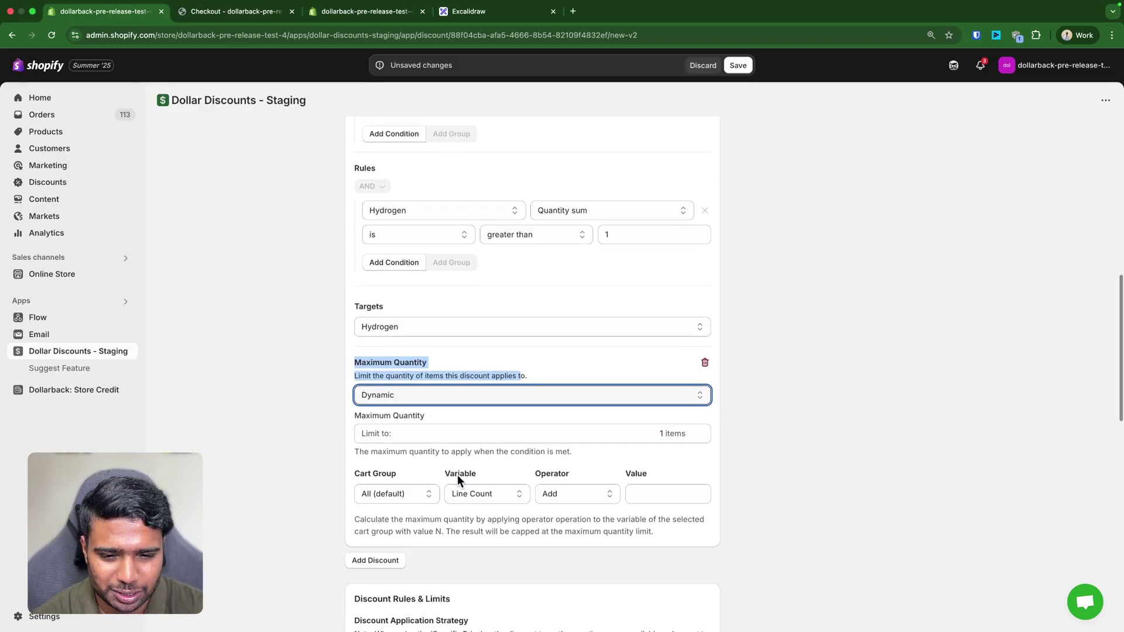
pyautogui.click(598, 440)
pyautogui.press('Down')
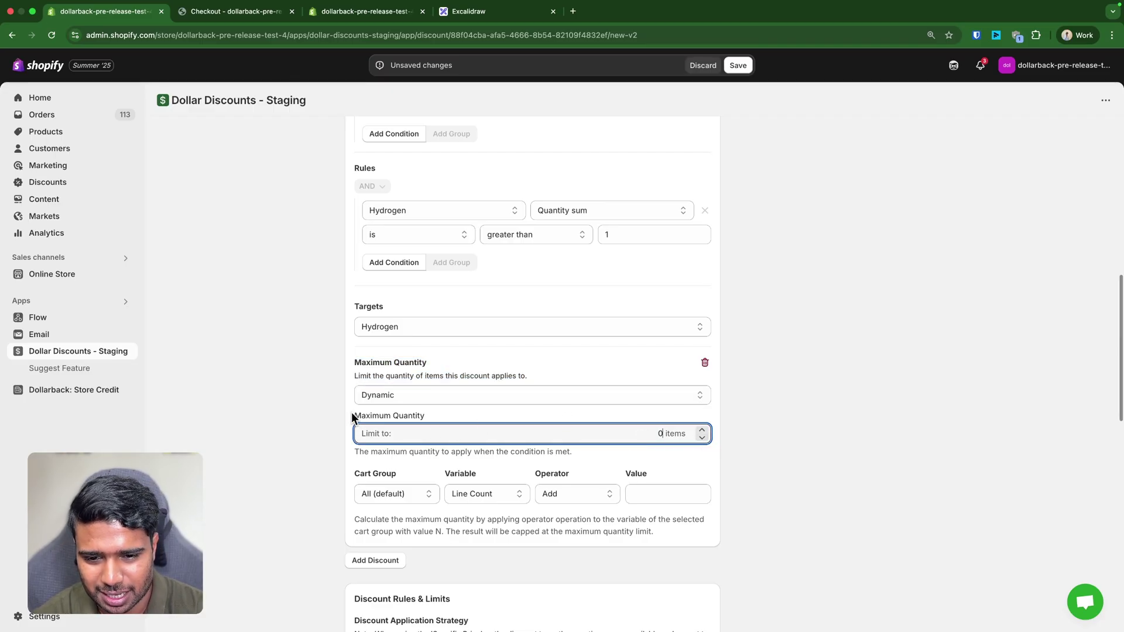
pyautogui.moveTo(351, 412); pyautogui.dragTo(451, 417)
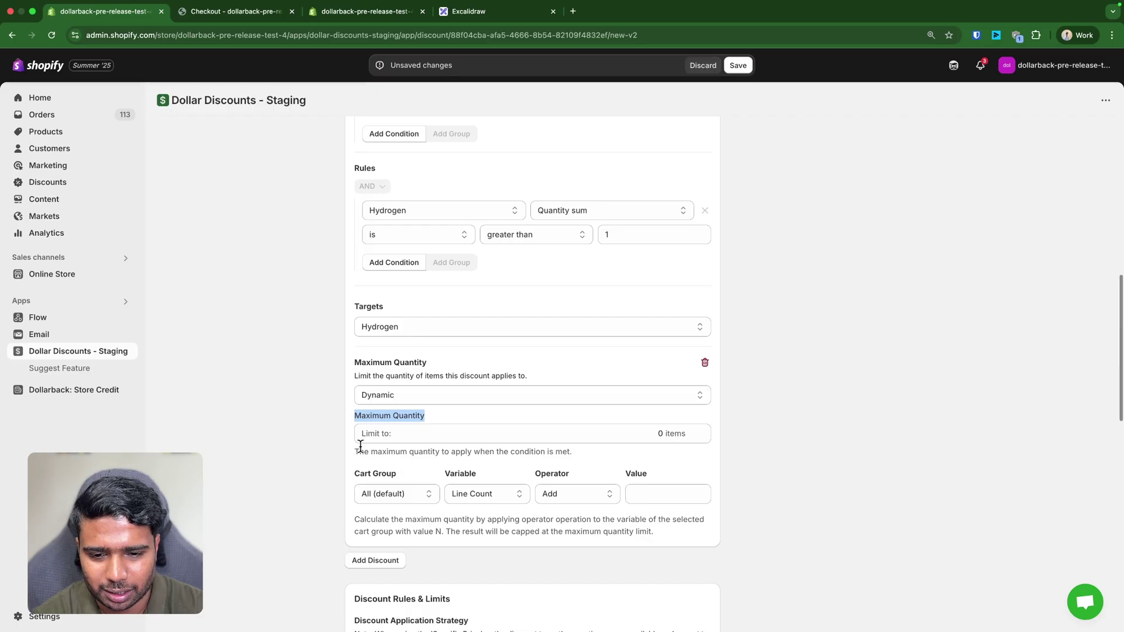
pyautogui.moveTo(357, 450); pyautogui.dragTo(569, 456)
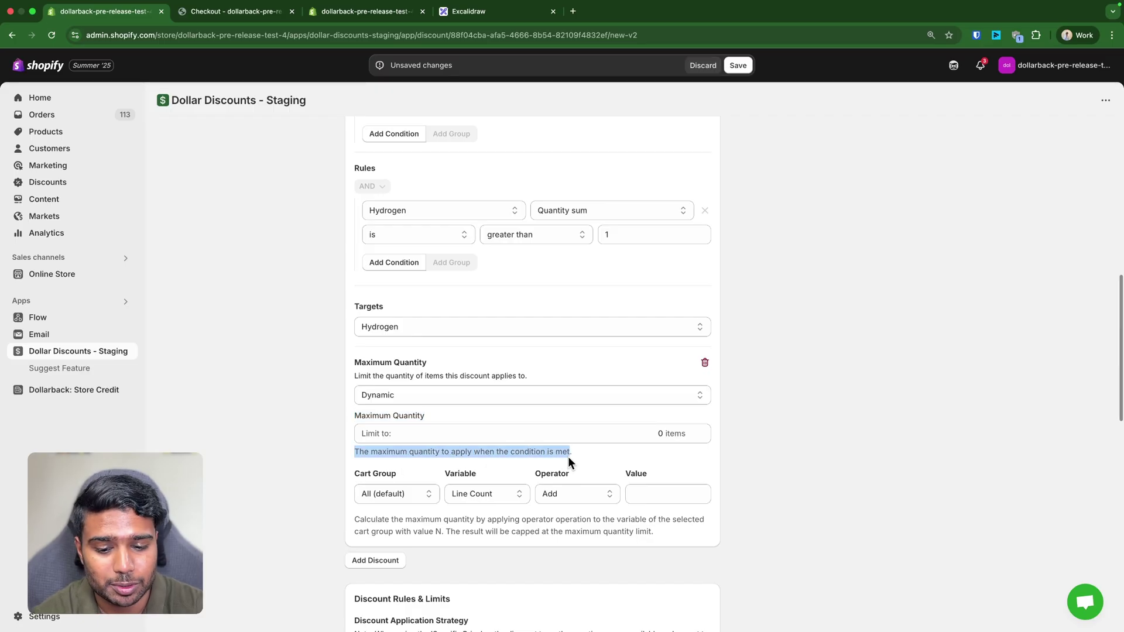
pyautogui.moveTo(349, 476); pyautogui.dragTo(400, 477)
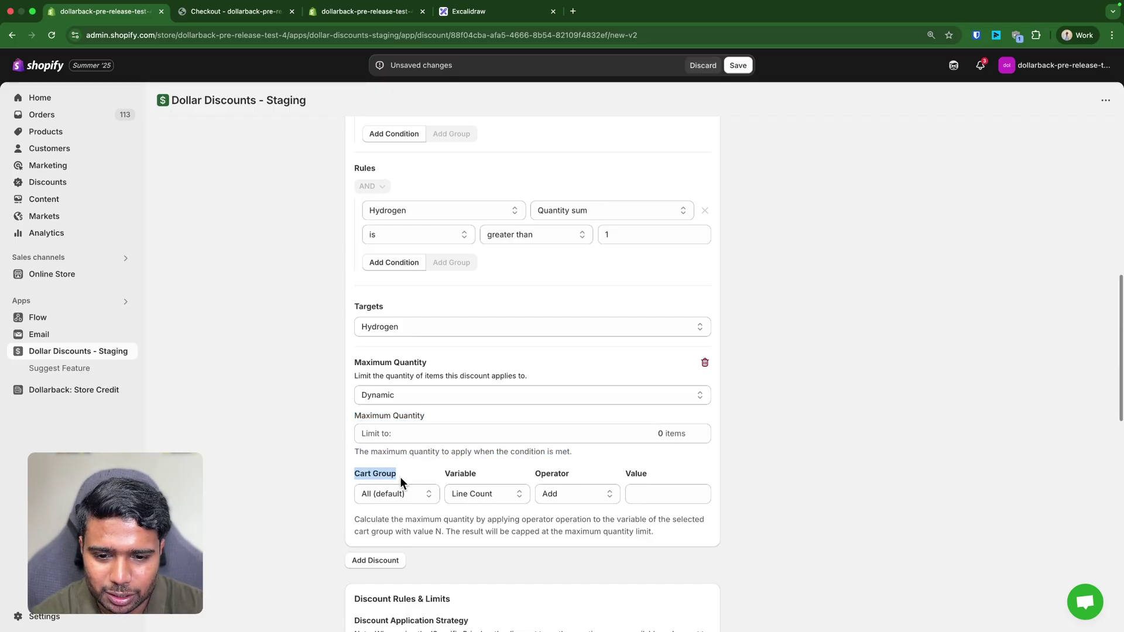
# Base the dynamic maximum quantity on the Hydrogen cart group with Quantity Sum as the variable.
pyautogui.click(392, 487)
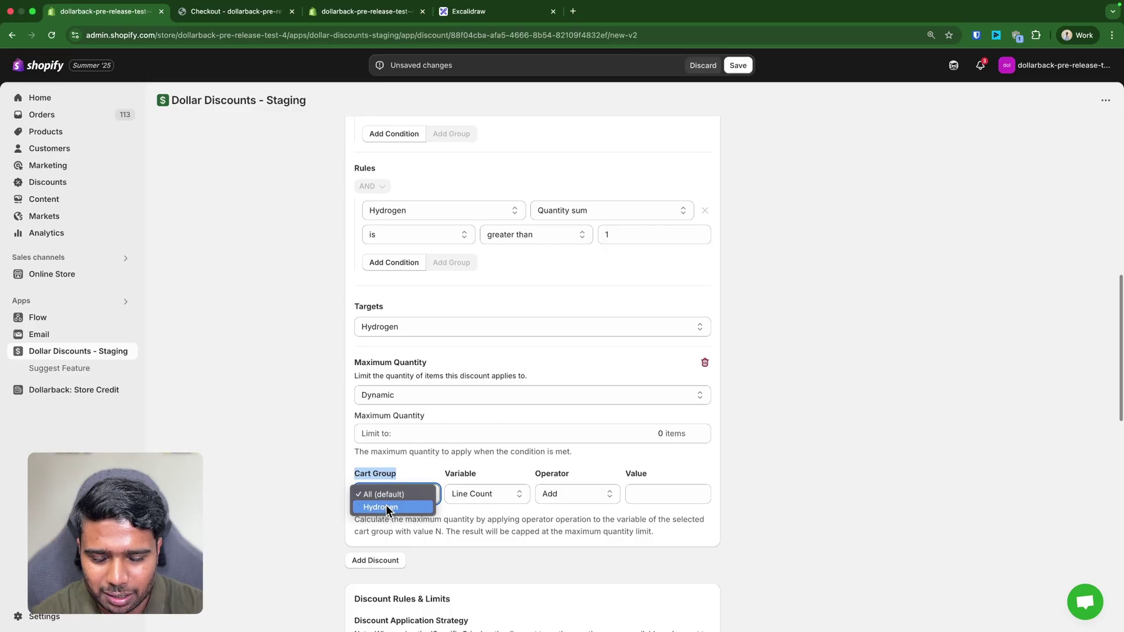
pyautogui.press('Escape')
pyautogui.moveTo(354, 520); pyautogui.dragTo(655, 533)
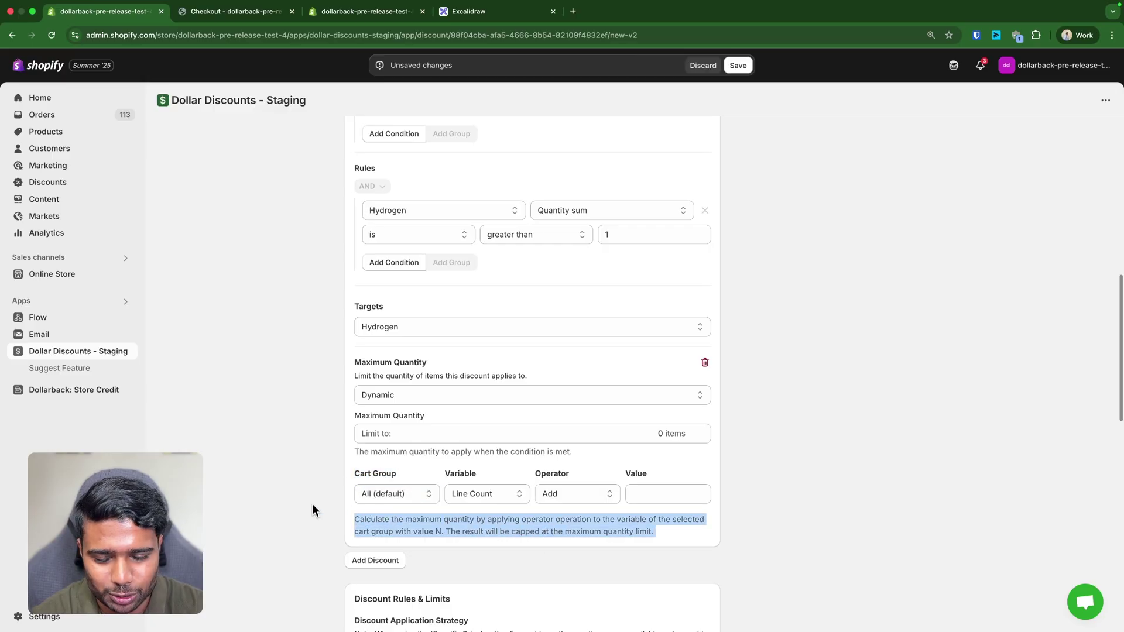
pyautogui.click(371, 498)
pyautogui.click(374, 513)
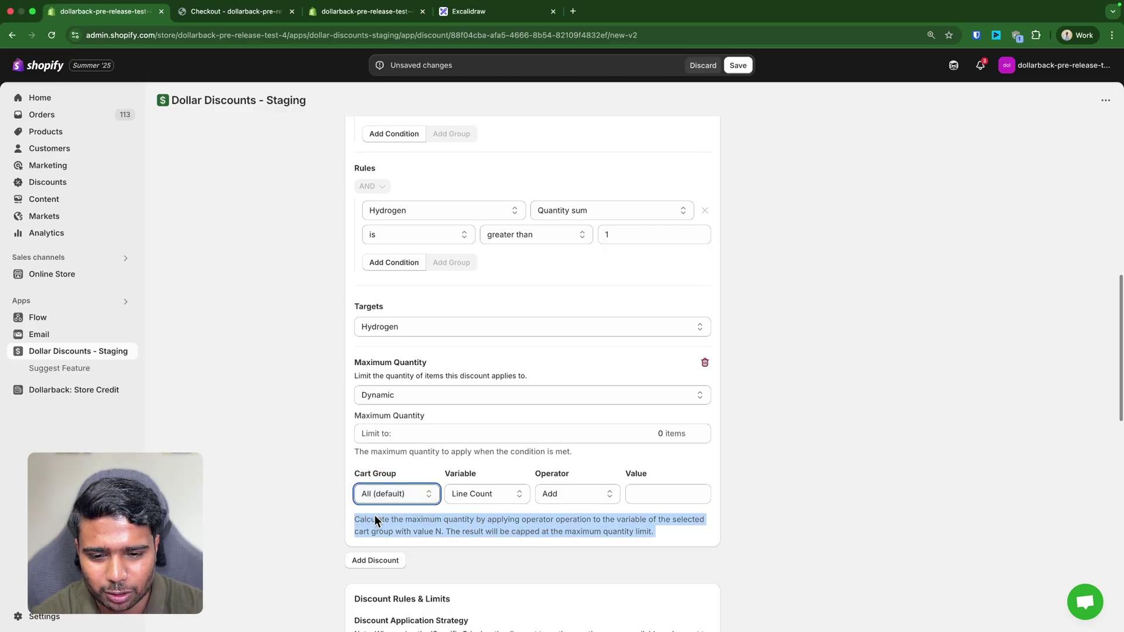
pyautogui.click(453, 493)
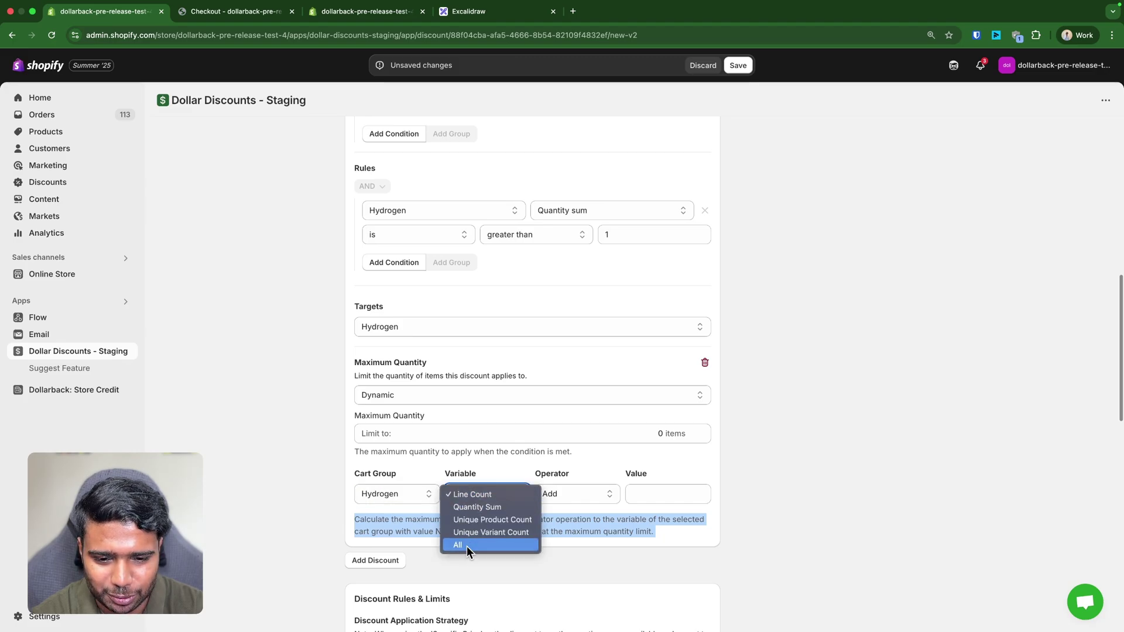
pyautogui.click(481, 510)
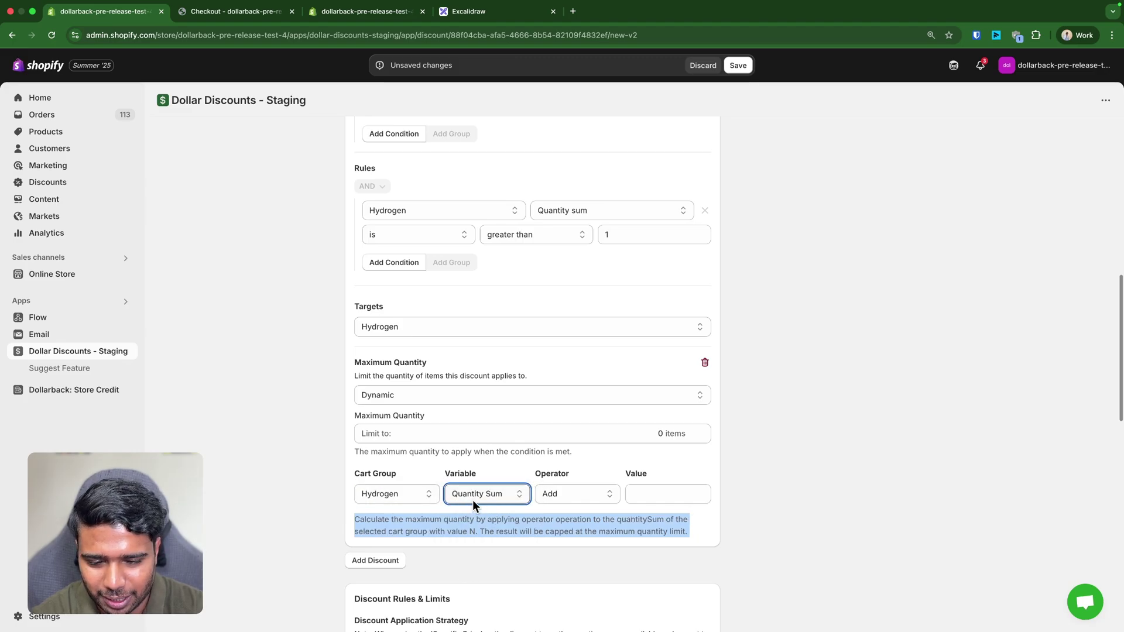
pyautogui.click(627, 547)
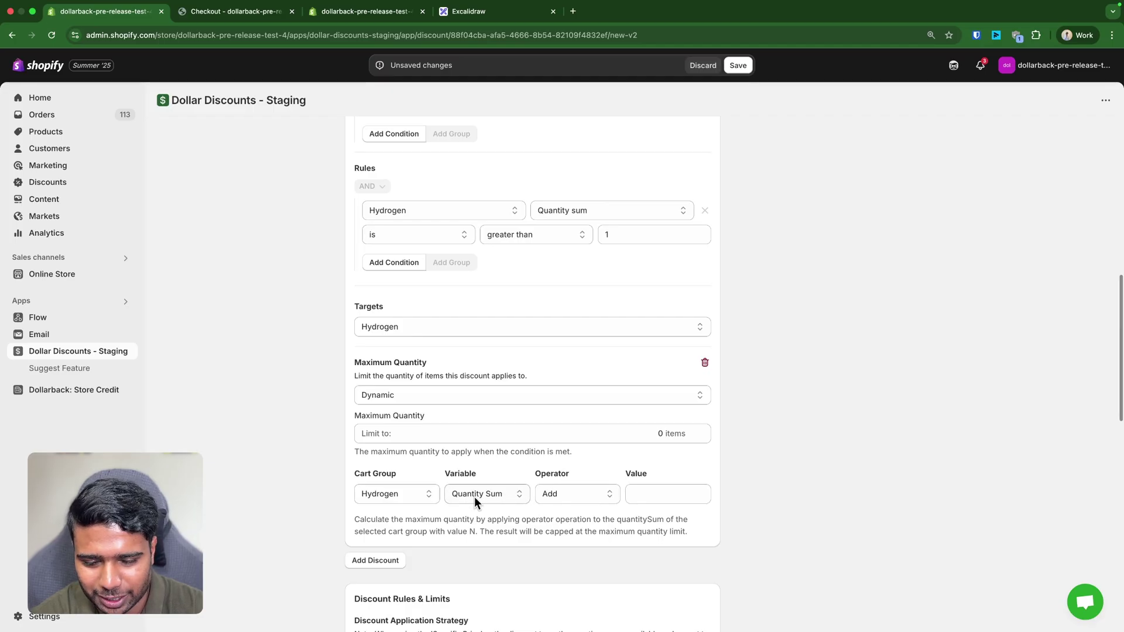
# Set the dynamic maximum quantity's operator to Divide (quotient) with a value of 2.
pyautogui.scroll(2, 614, 273)
pyautogui.scroll(-4, 587, 388)
pyautogui.click(568, 427)
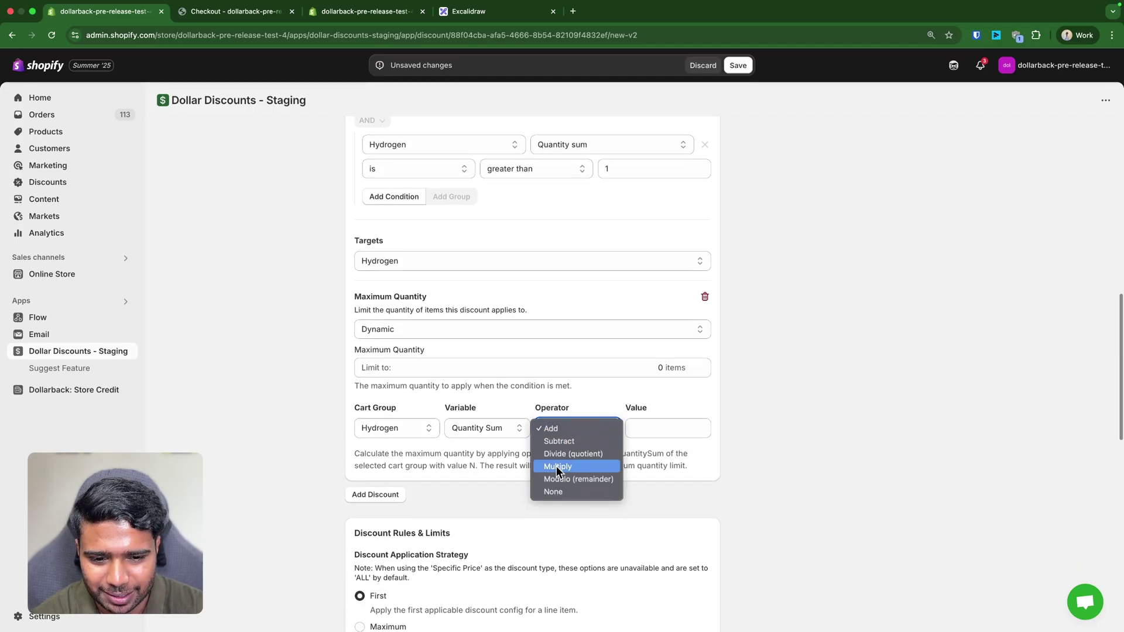
pyautogui.click(573, 454)
pyautogui.click(650, 428)
pyautogui.write('2')
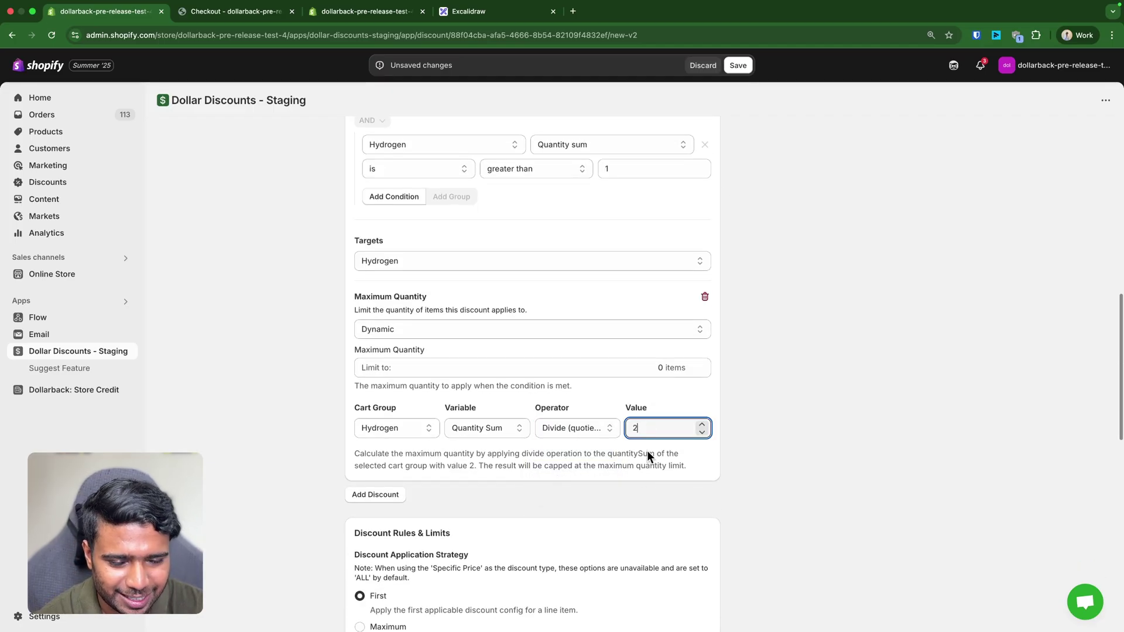
pyautogui.click(647, 456)
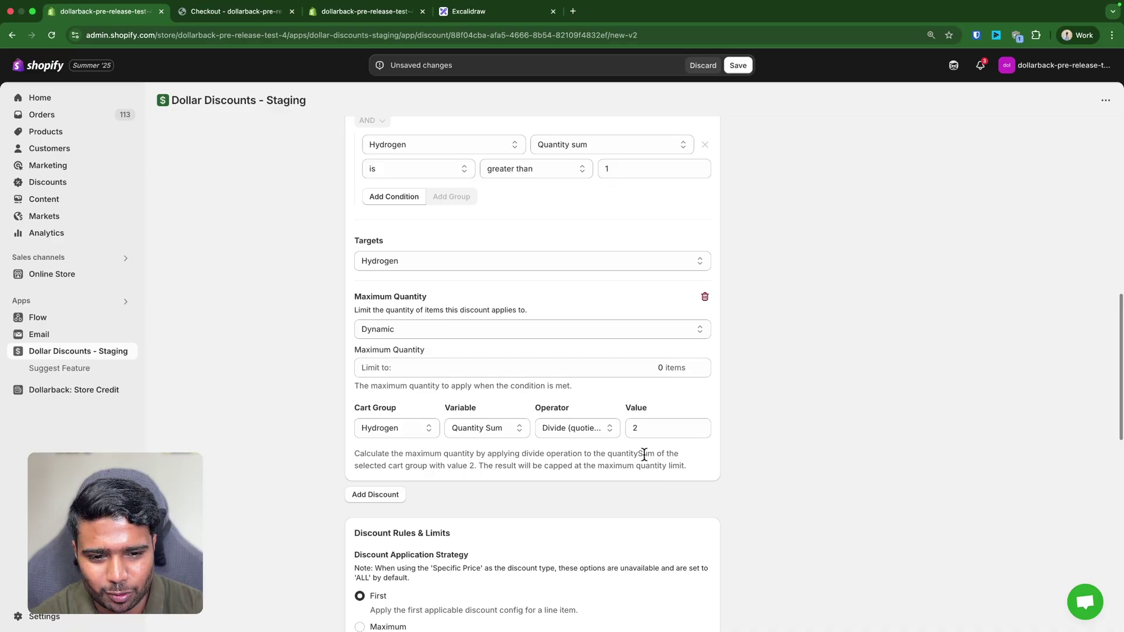
pyautogui.scroll(2, 551, 234)
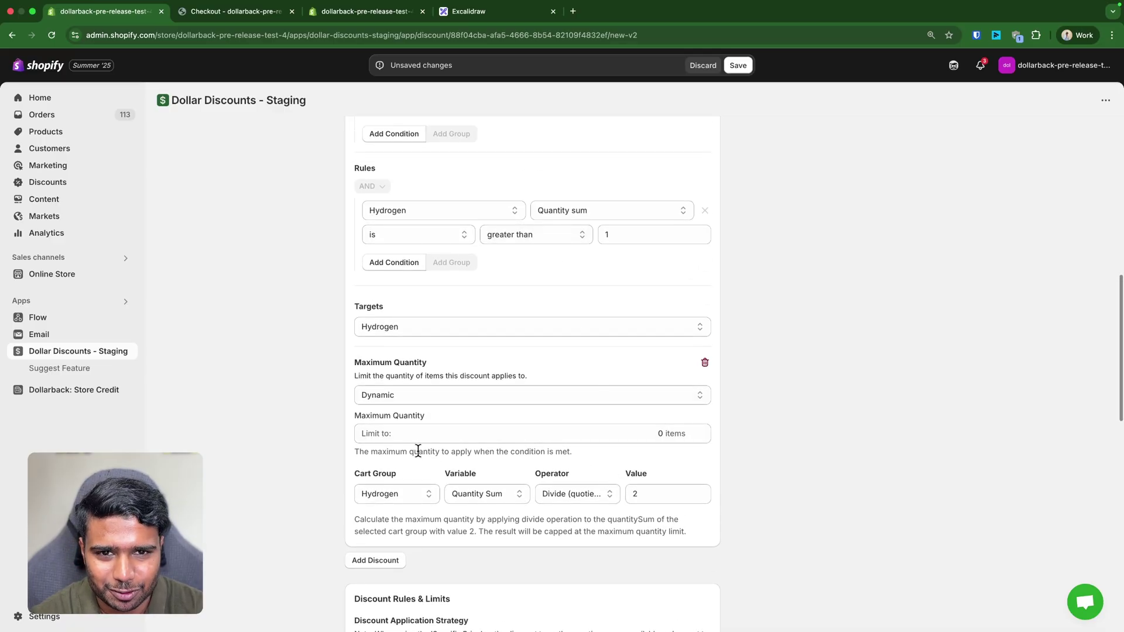
# Switch to Excalidraw and add the text "If you buy from X collection" above the Max Quantity heading.
pyautogui.click(467, 12)
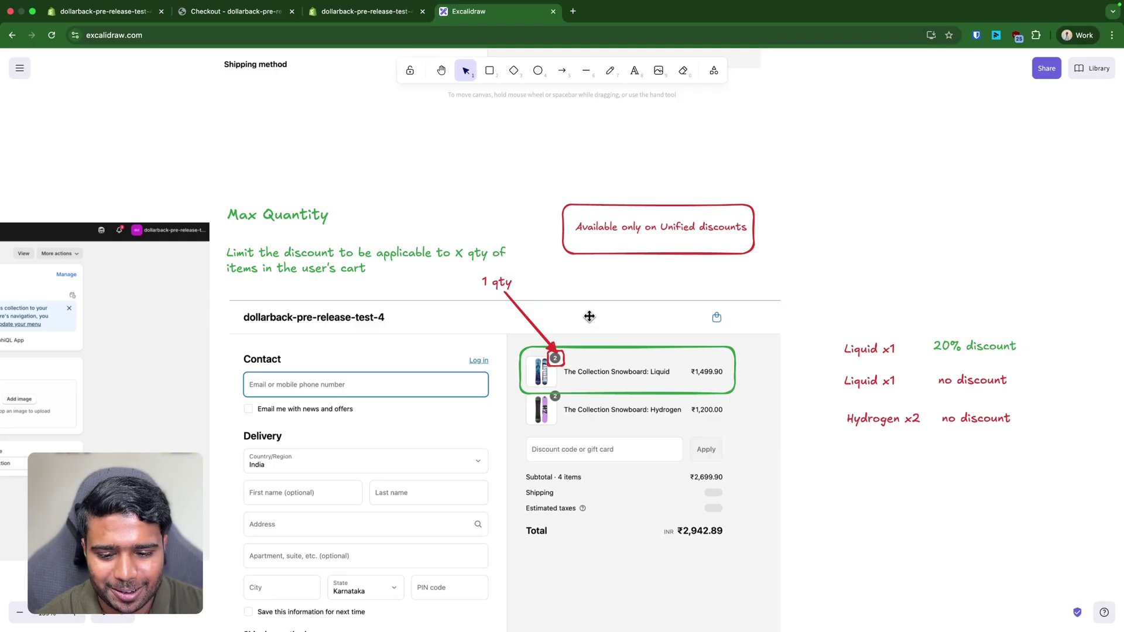
pyautogui.press('t')
pyautogui.click(364, 125)
pyautogui.write('If ')
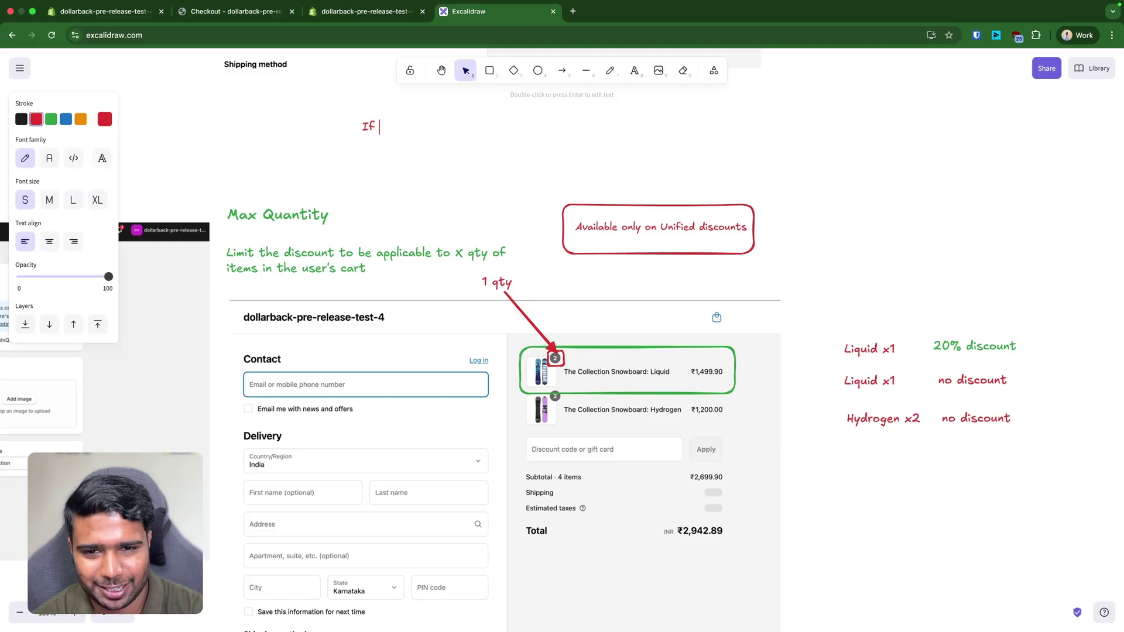
pyautogui.write('you buy fitne')
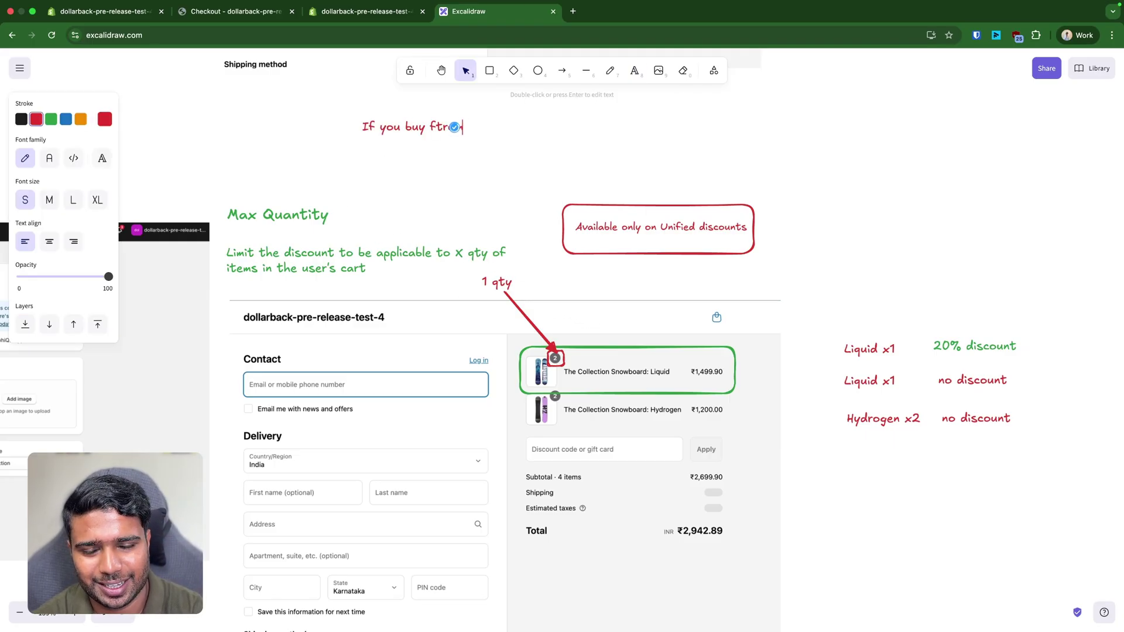
pyautogui.hotkey('alt', 'BackSpace')
pyautogui.write('fgmb')
pyautogui.press('BackSpace')
pyautogui.press('BackSpace')
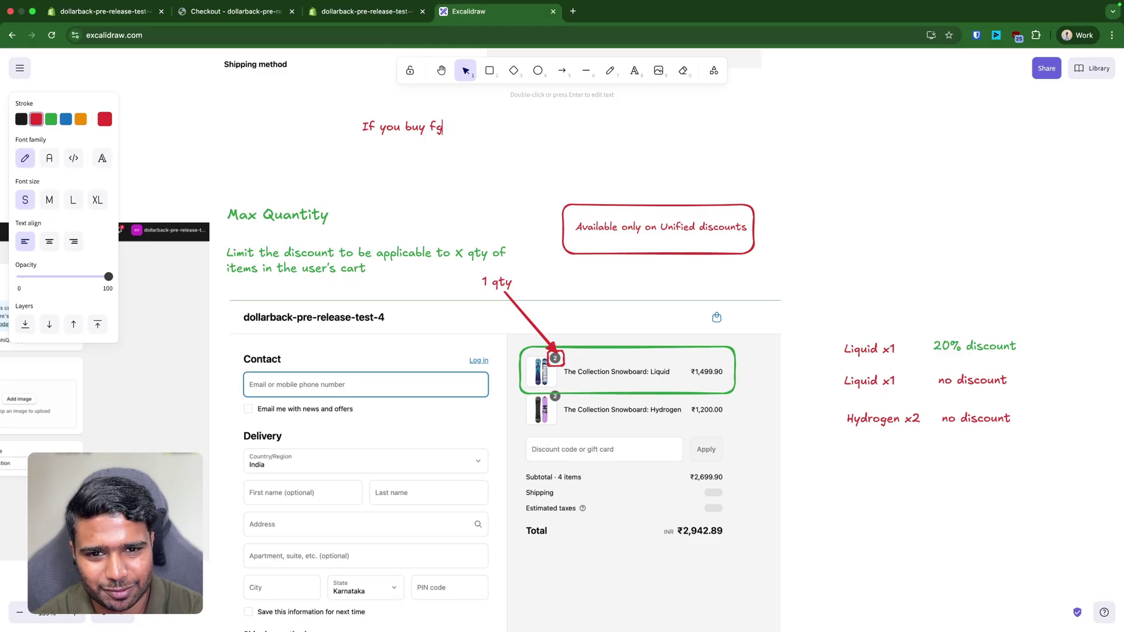
pyautogui.write('om X collection')
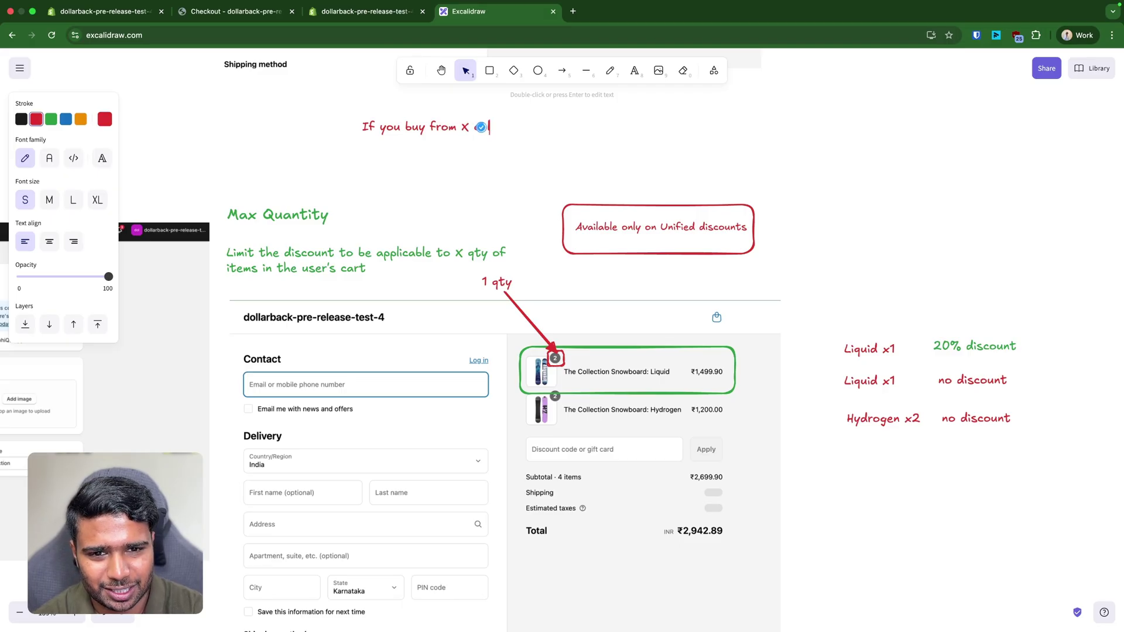
# Add a second line to the note reading "Half of the qty of whay you buy is given a sdiscount in Y collection".
pyautogui.press('Return')
pyautogui.write('Ha')
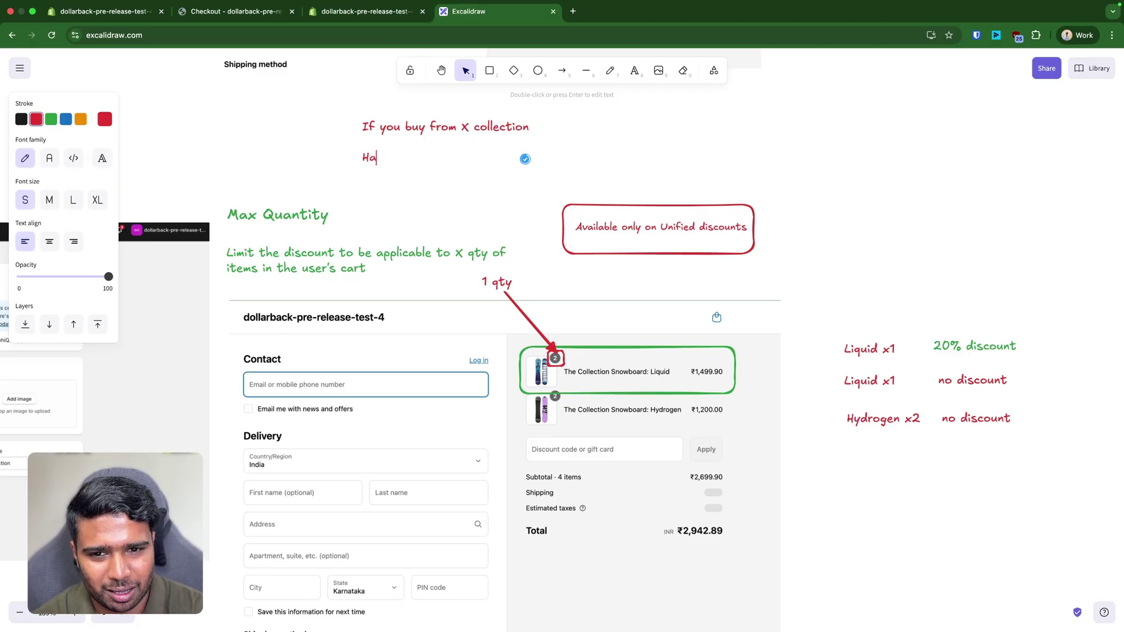
pyautogui.write('lf ')
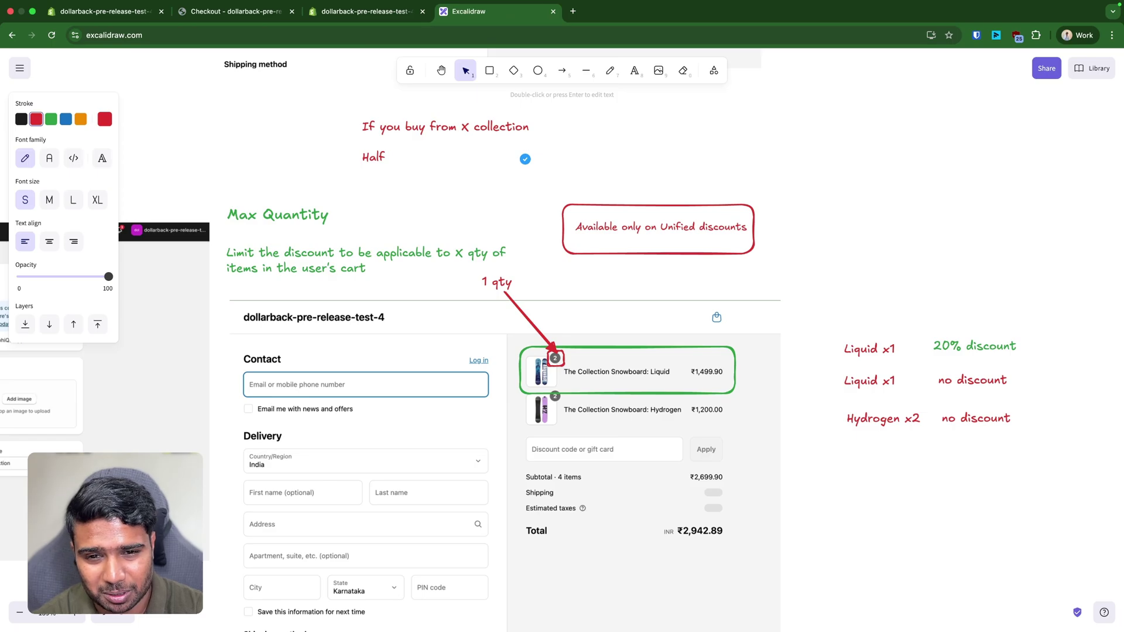
pyautogui.write('of the qty of ')
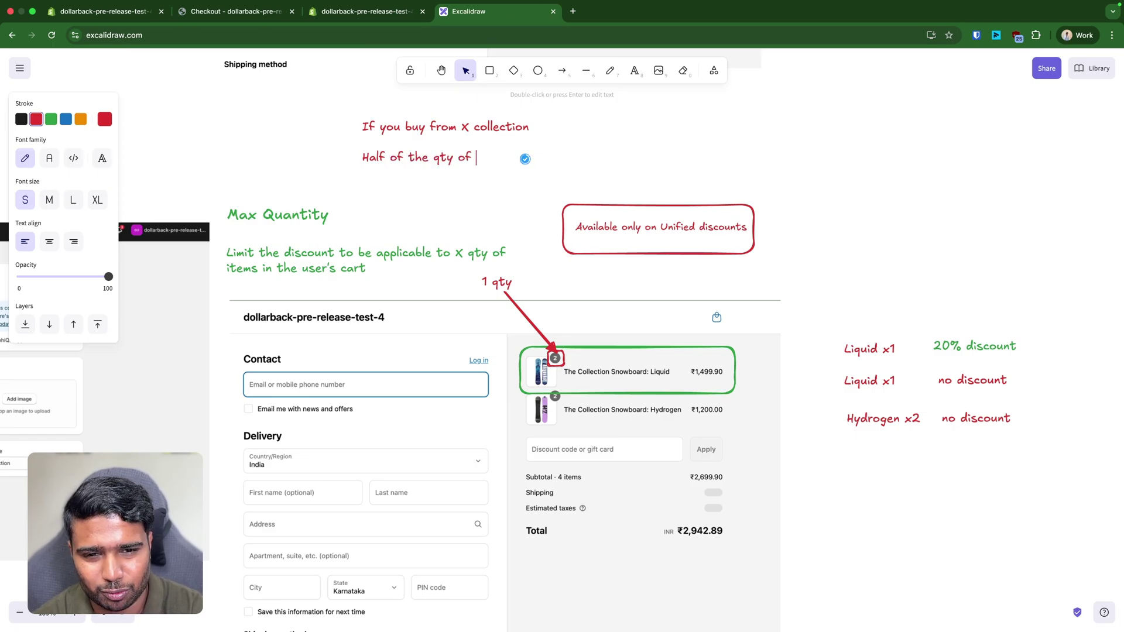
pyautogui.write('what')
pyautogui.hotkey('alt', 'BackSpace')
pyautogui.write('whay you')
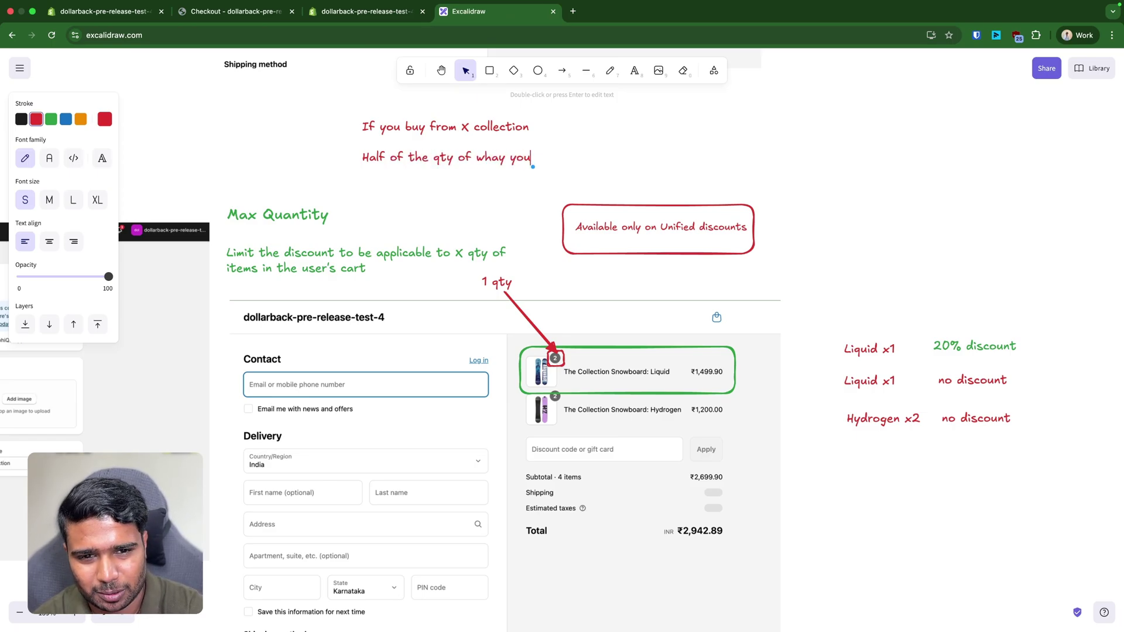
pyautogui.write(' buy is given')
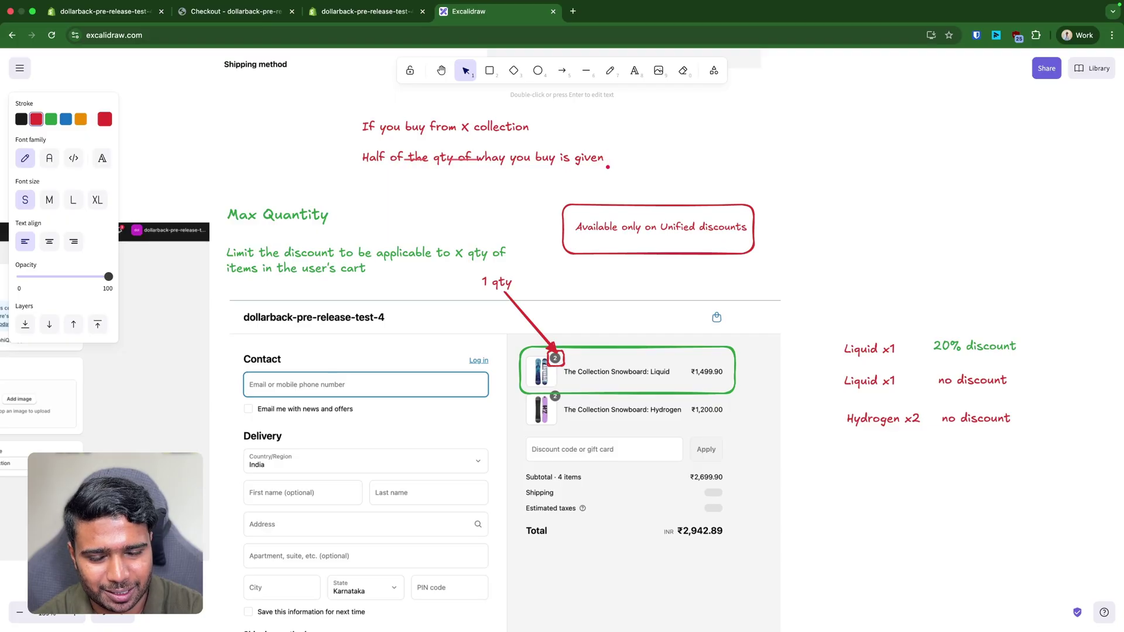
pyautogui.write(' a sdiscount in')
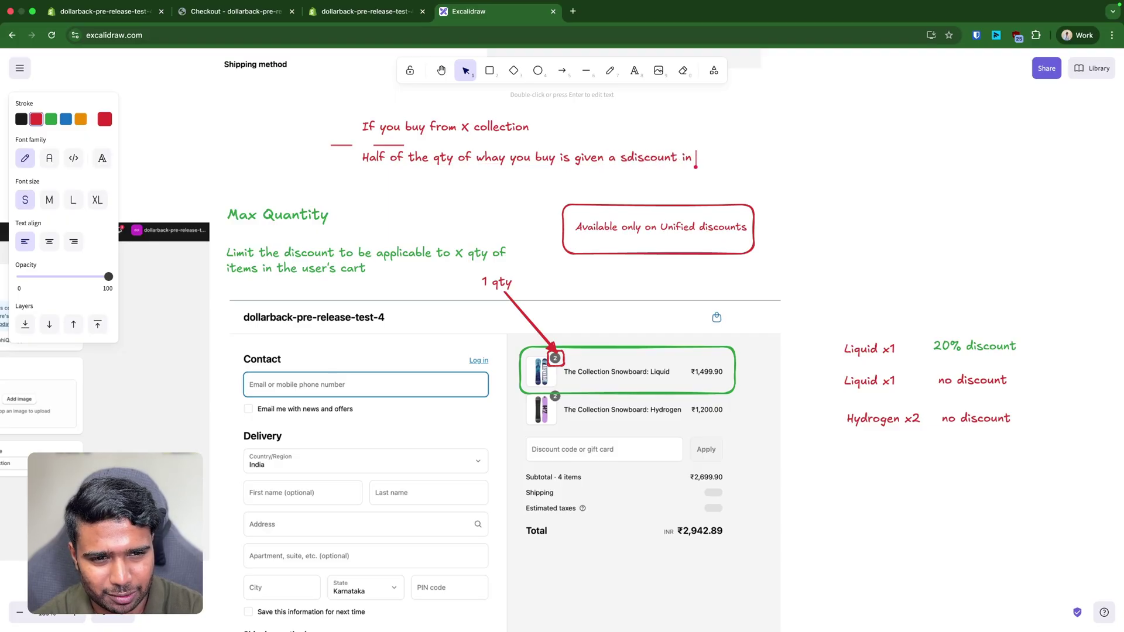
pyautogui.write(' Y collection')
pyautogui.moveTo(970, 353); pyautogui.dragTo(948, 341)
# Add a "Hydrogen collection" text label in the empty area beside the two-line note, above the Liquid and Hydrogen discount list.
pyautogui.press('t')
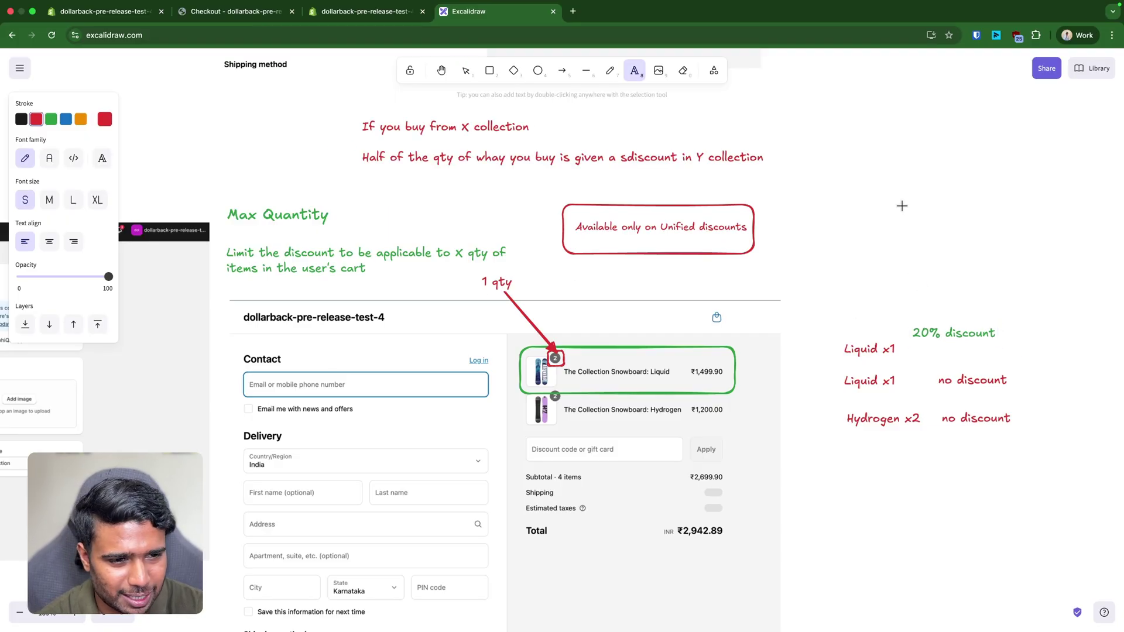
pyautogui.click(900, 208)
pyautogui.write('x')
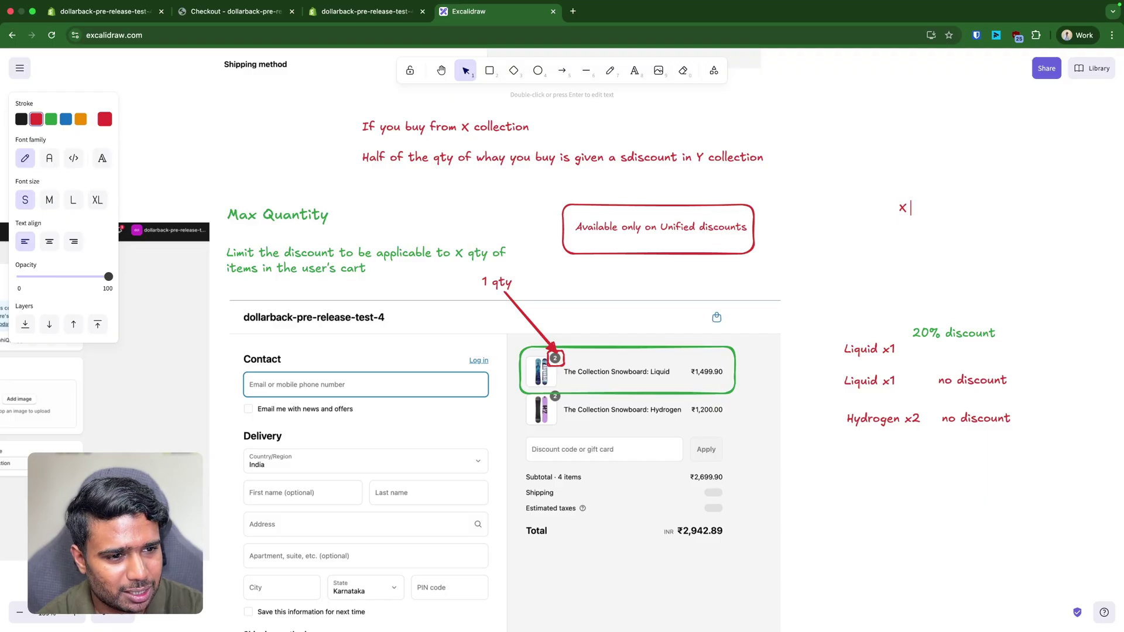
pyautogui.write('yd')
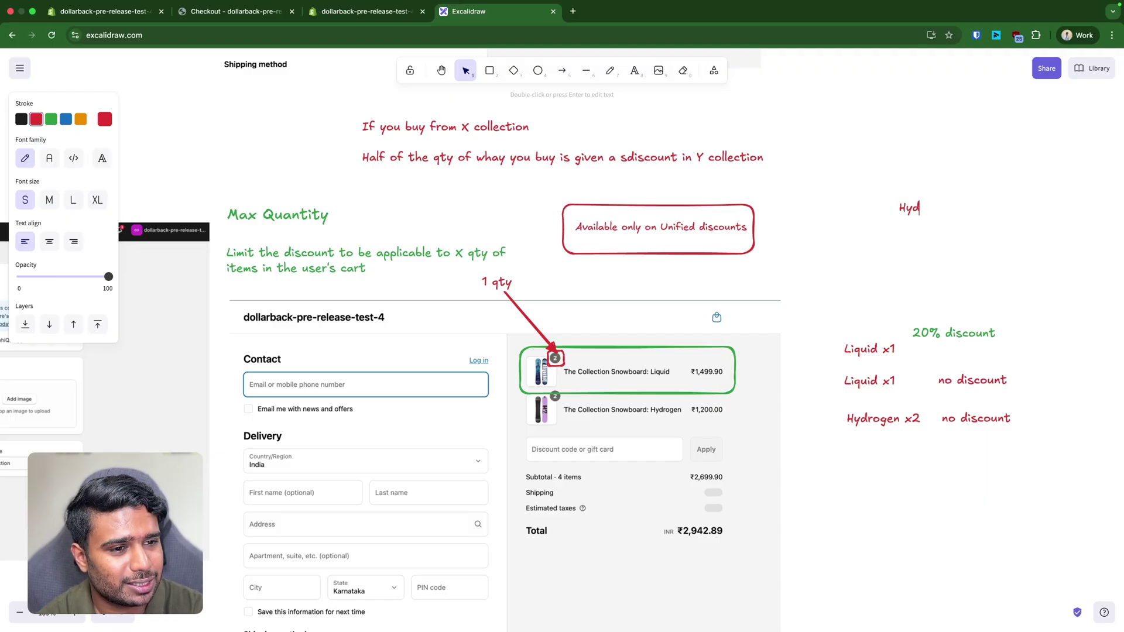
pyautogui.write('rogen collection')
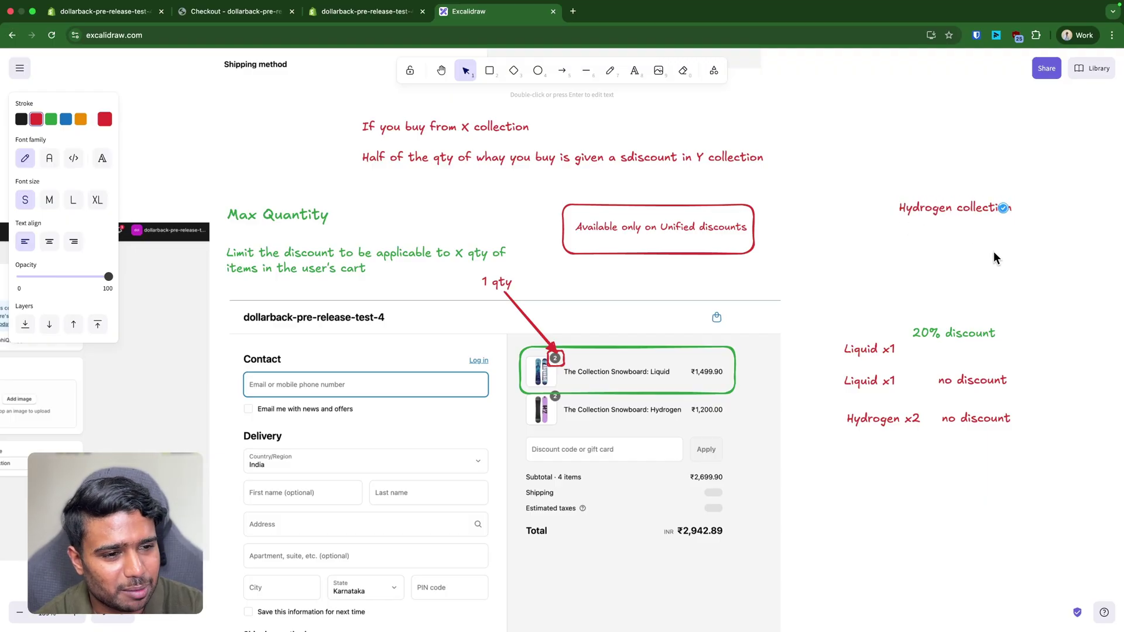
pyautogui.click(996, 258)
pyautogui.moveTo(922, 207); pyautogui.dragTo(859, 179)
# Add the text "10 item" aligned beneath the Hydrogen collection label and frame both in a rectangle.
pyautogui.press('t')
pyautogui.click(848, 210)
pyautogui.write('10 item')
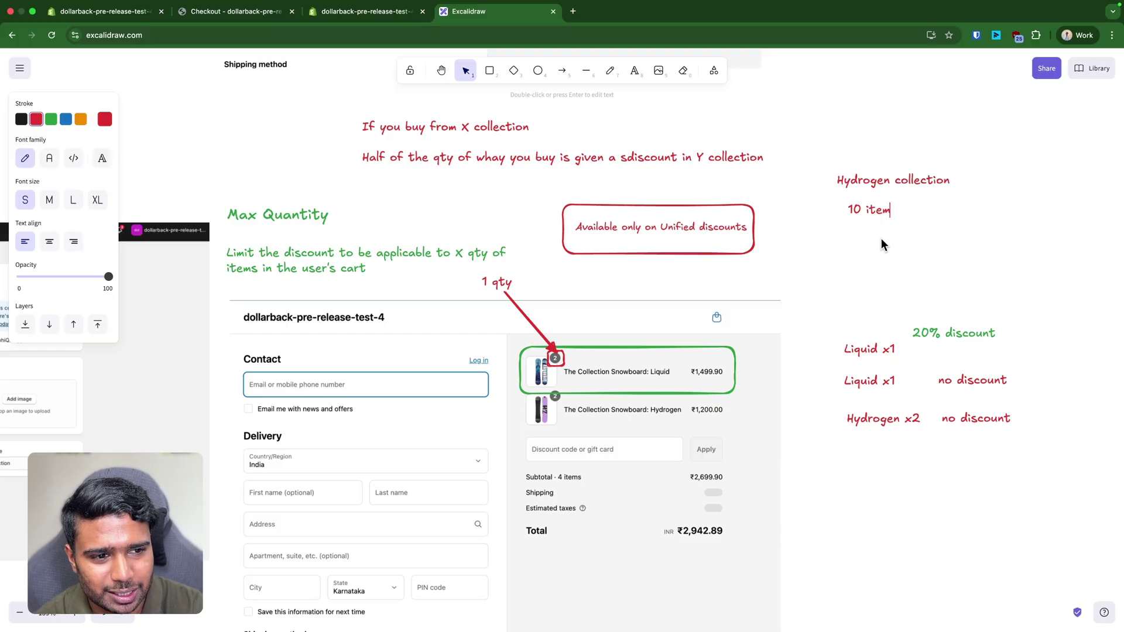
pyautogui.click(884, 244)
pyautogui.moveTo(859, 212); pyautogui.dragTo(848, 211)
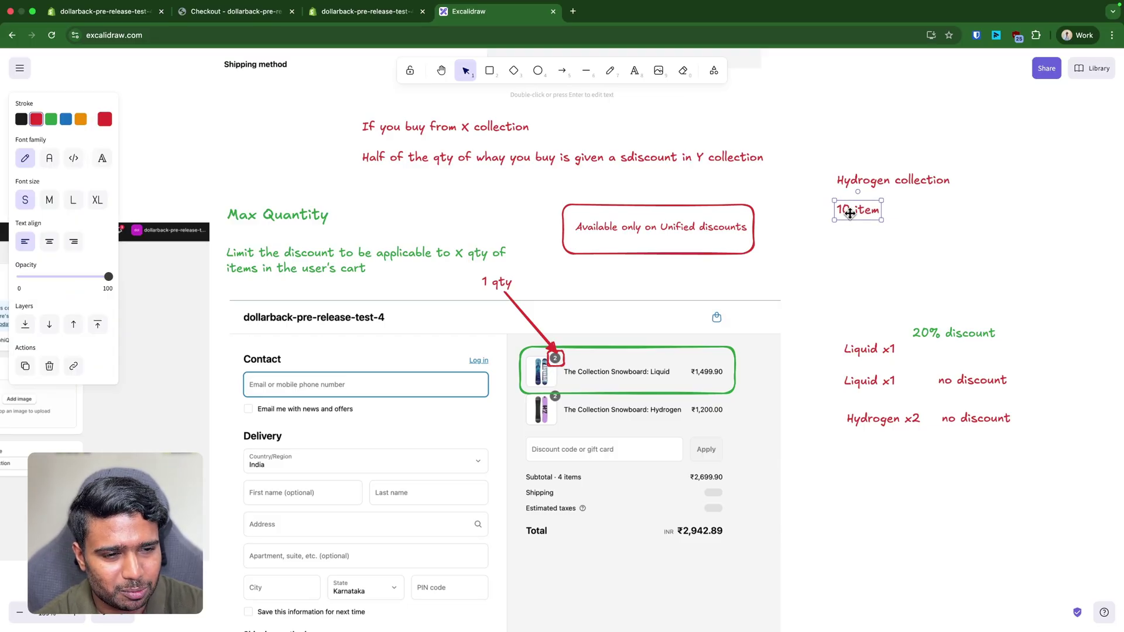
pyautogui.press('2')
pyautogui.moveTo(830, 163); pyautogui.dragTo(961, 230)
# Add a "/2" text label beside the framed Hydrogen collection box.
pyautogui.doubleClick(980, 201)
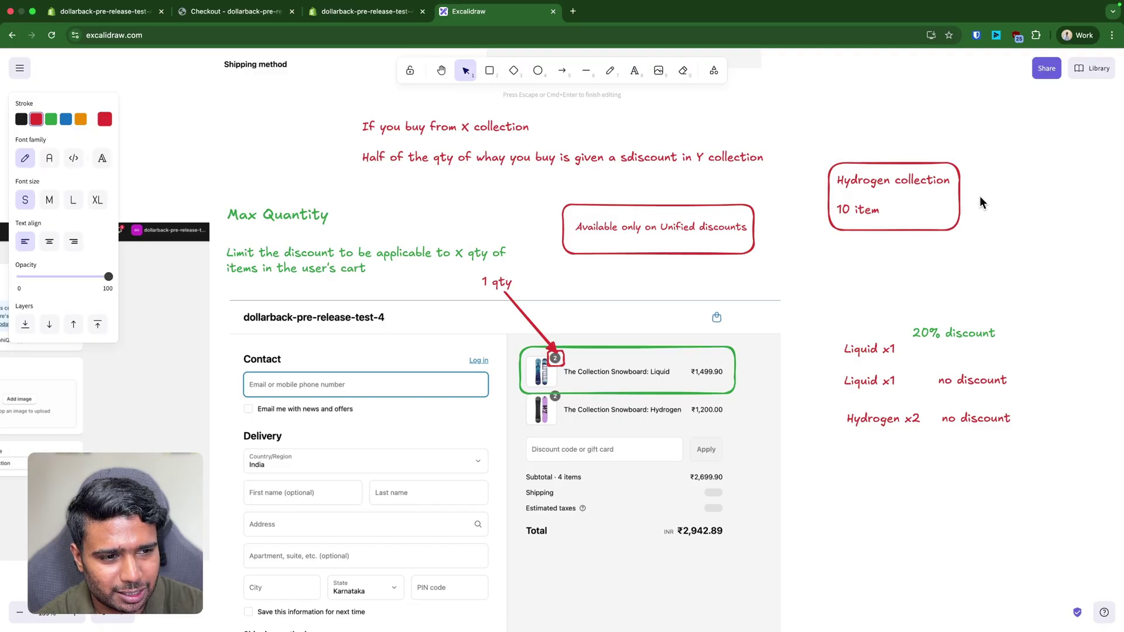
pyautogui.click(991, 250)
pyautogui.scroll(-1, 845, 279)
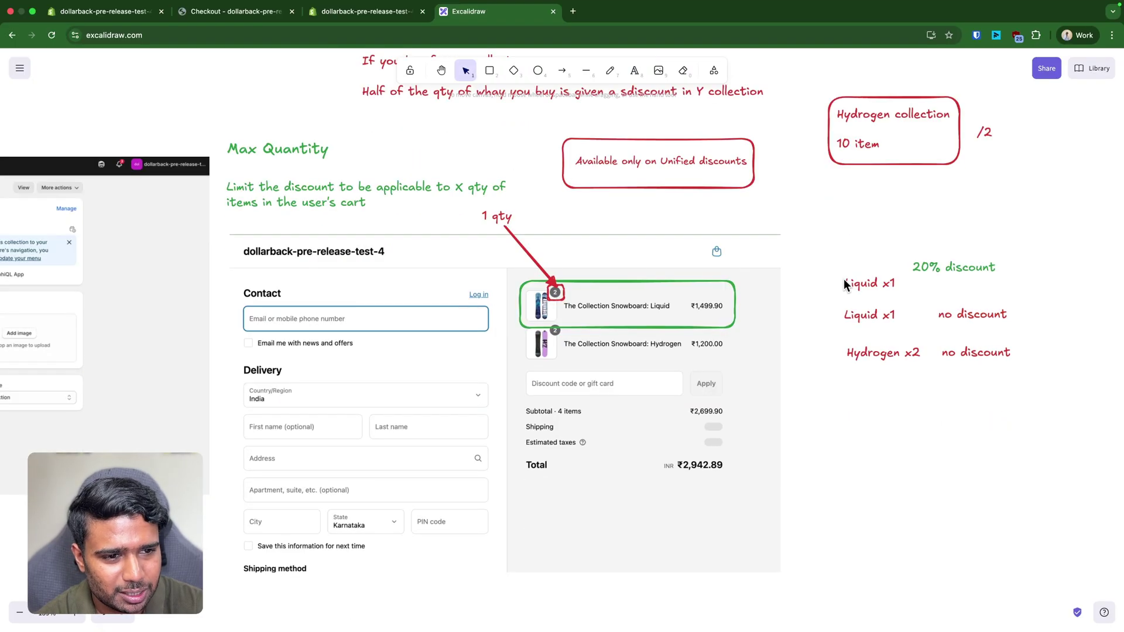
# Add an "Oxygen" text label beneath the Hydrogen collection box, aligned near the box's left edge.
pyautogui.press('5')
pyautogui.press('8')
pyautogui.click(852, 214)
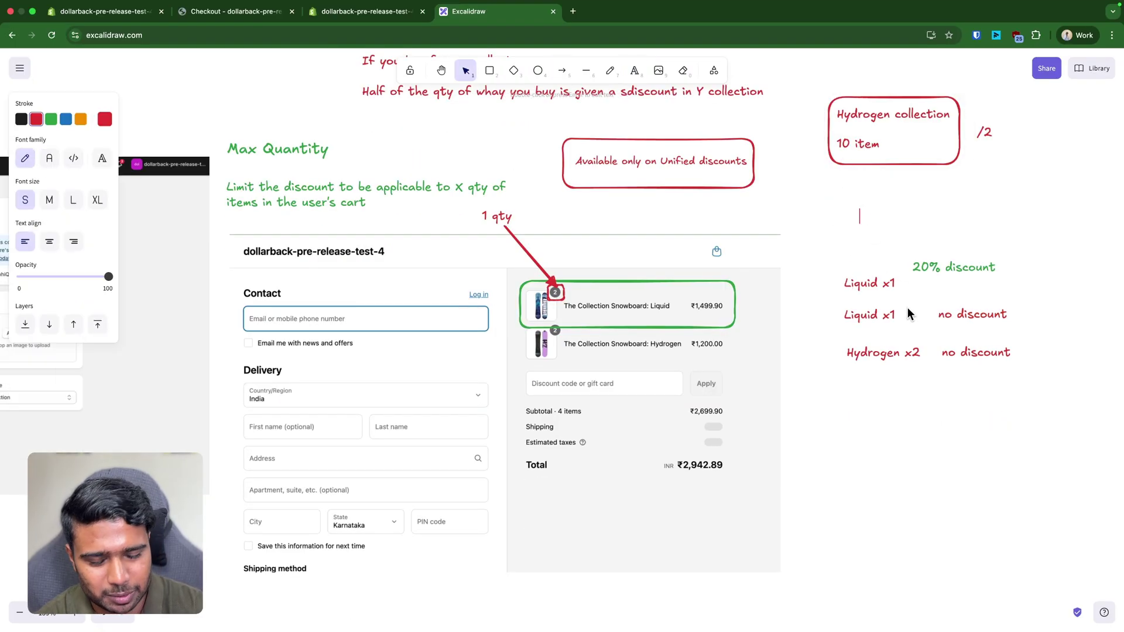
pyautogui.write('Oxygen')
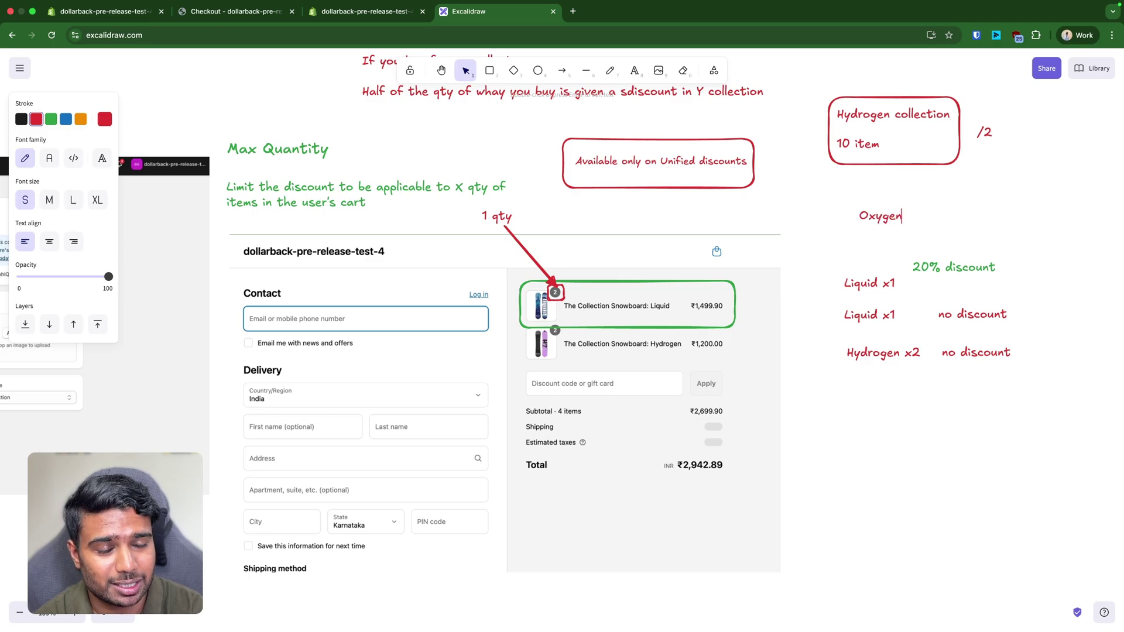
pyautogui.click(944, 203)
pyautogui.moveTo(871, 223); pyautogui.dragTo(855, 206)
pyautogui.click(897, 209)
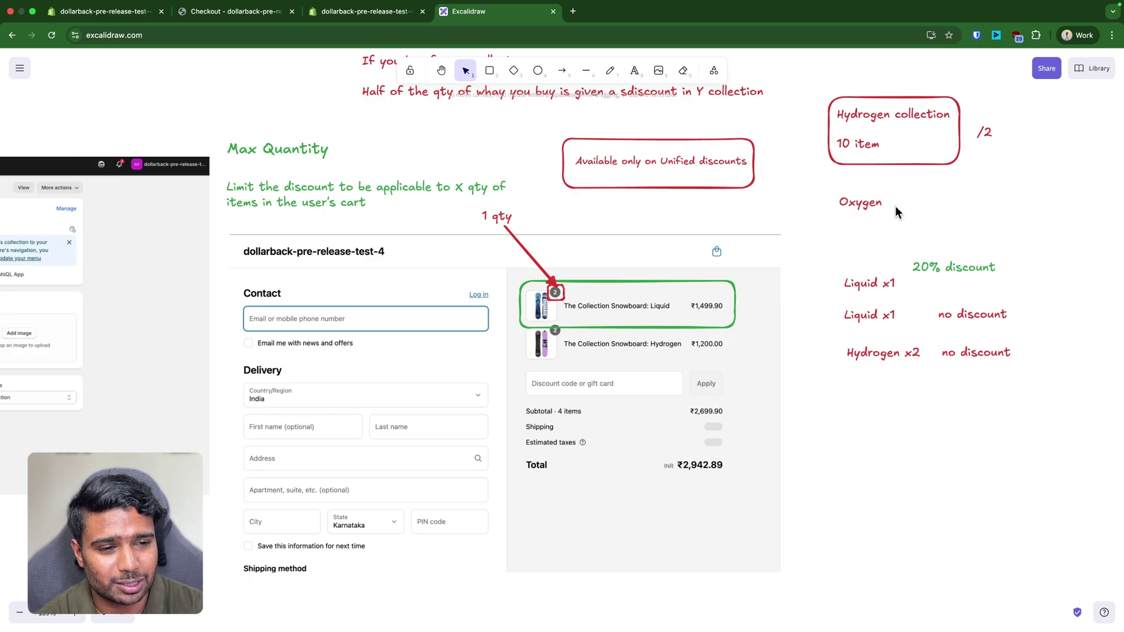
# Draw an arrow from the "/2" label to the Oxygen label and bend it into an outward curve.
pyautogui.press('5')
pyautogui.moveTo(991, 140); pyautogui.dragTo(889, 202)
pyautogui.moveTo(941, 173); pyautogui.dragTo(978, 189)
# Add the text "10%" and place it just beneath the curved arrow beside the Oxygen label.
pyautogui.doubleClick(1046, 213)
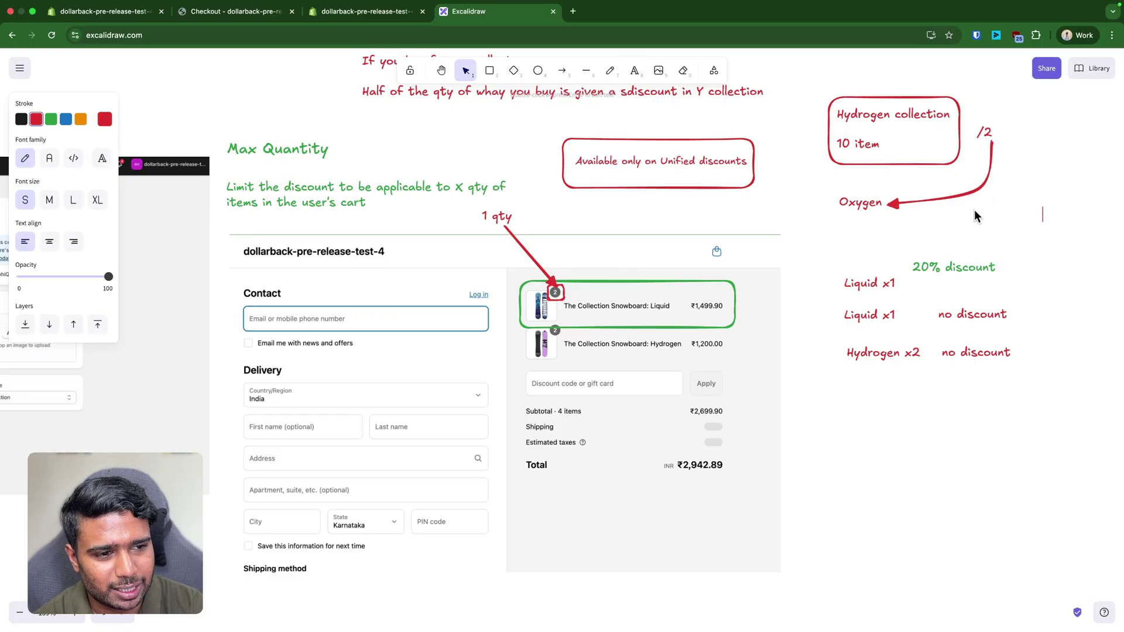
pyautogui.write('10%')
pyautogui.press('Escape')
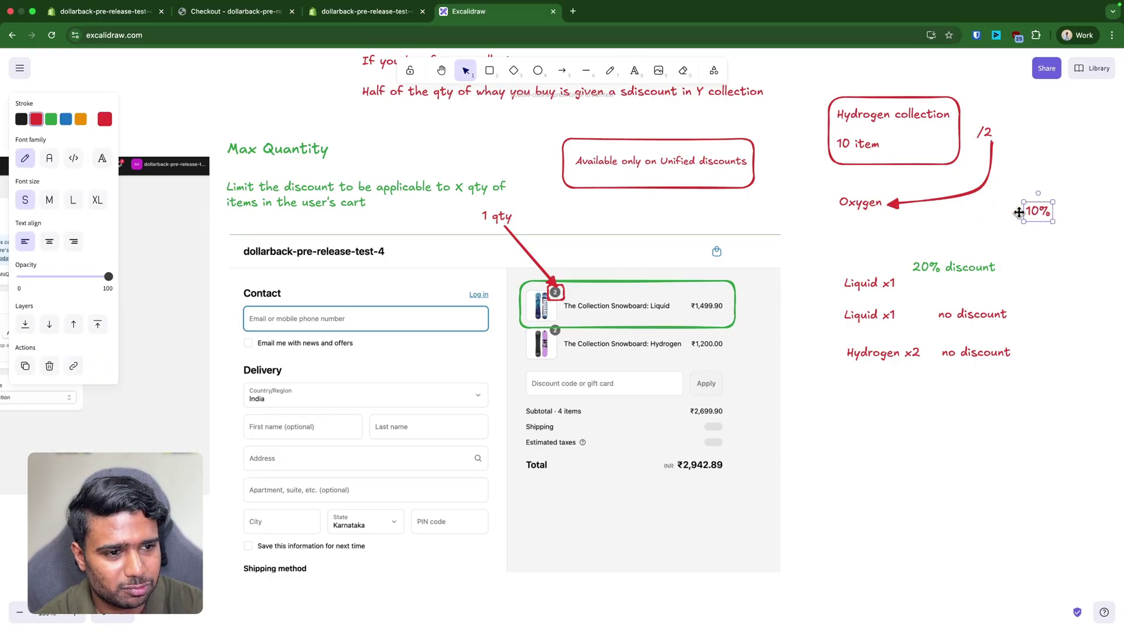
pyautogui.moveTo(1052, 214); pyautogui.dragTo(965, 210)
pyautogui.click(998, 173)
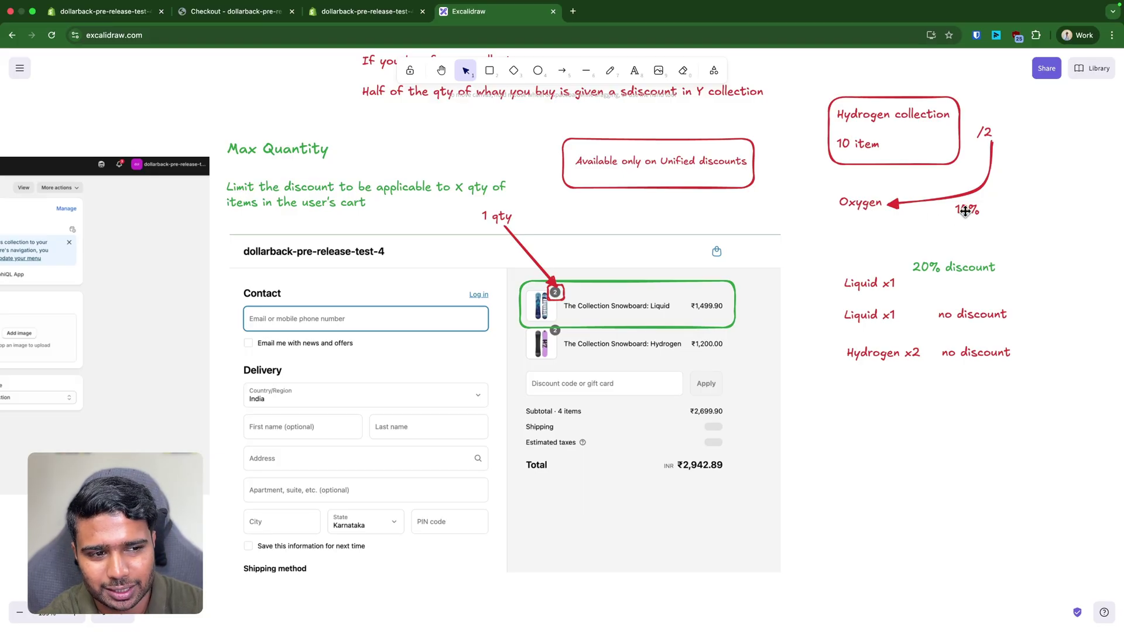
pyautogui.click(350, 12)
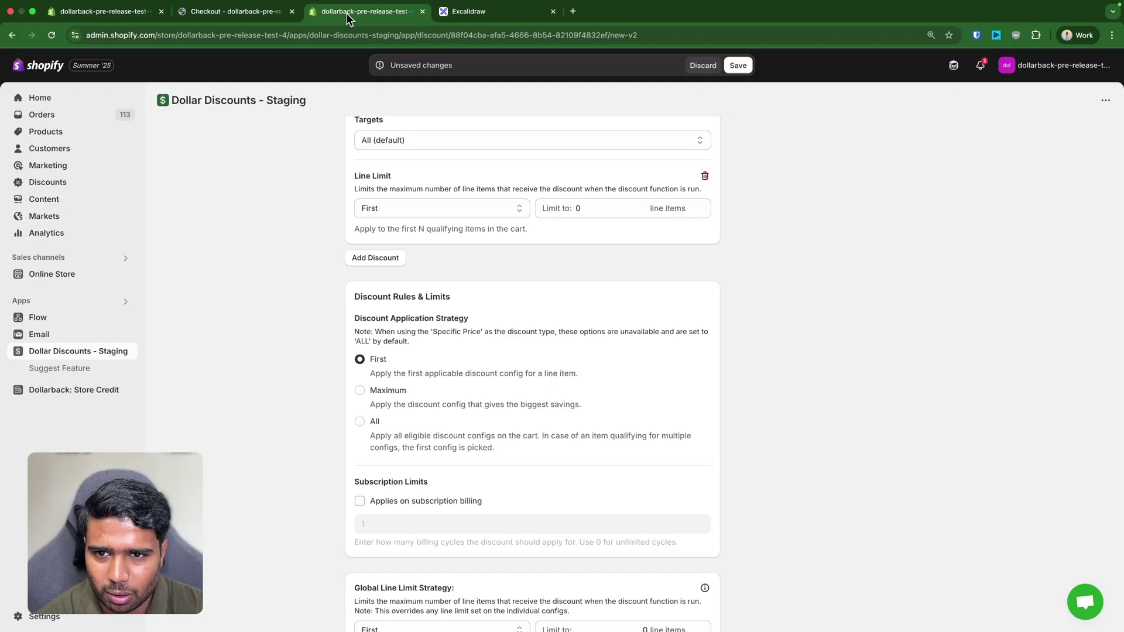
pyautogui.scroll(-1, 429, 364)
pyautogui.scroll(1, 429, 364)
pyautogui.scroll(4, 434, 328)
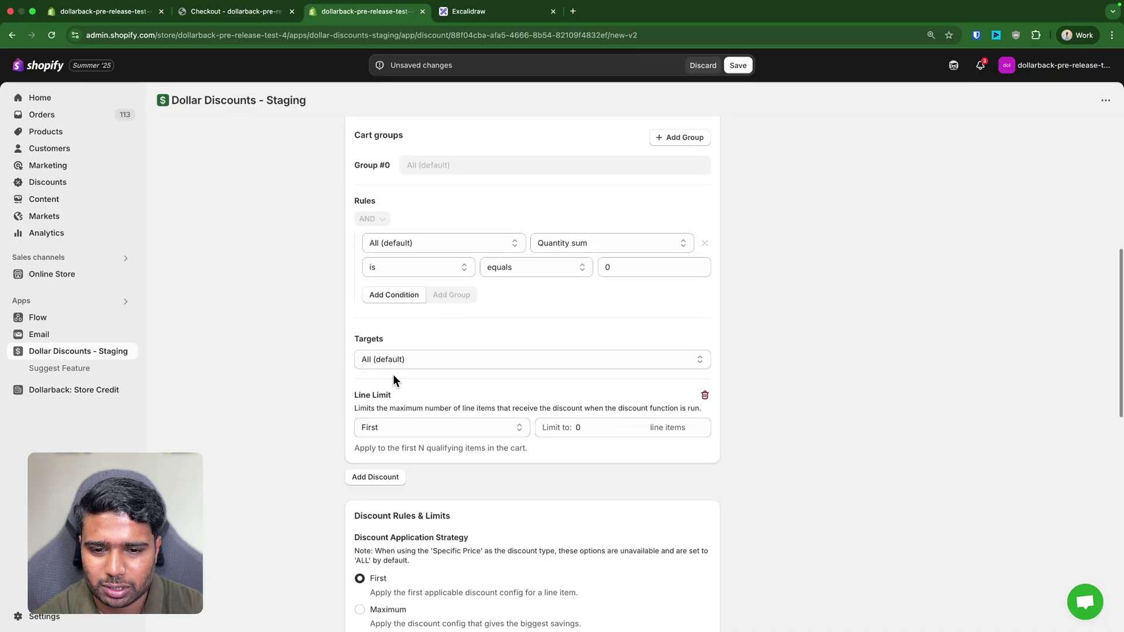
pyautogui.scroll(-2, 392, 374)
# Switch to the Hydrogen discount in Shopify and review the Operator and Variable choices of its dynamic maximum quantity.
pyautogui.click(152, 13)
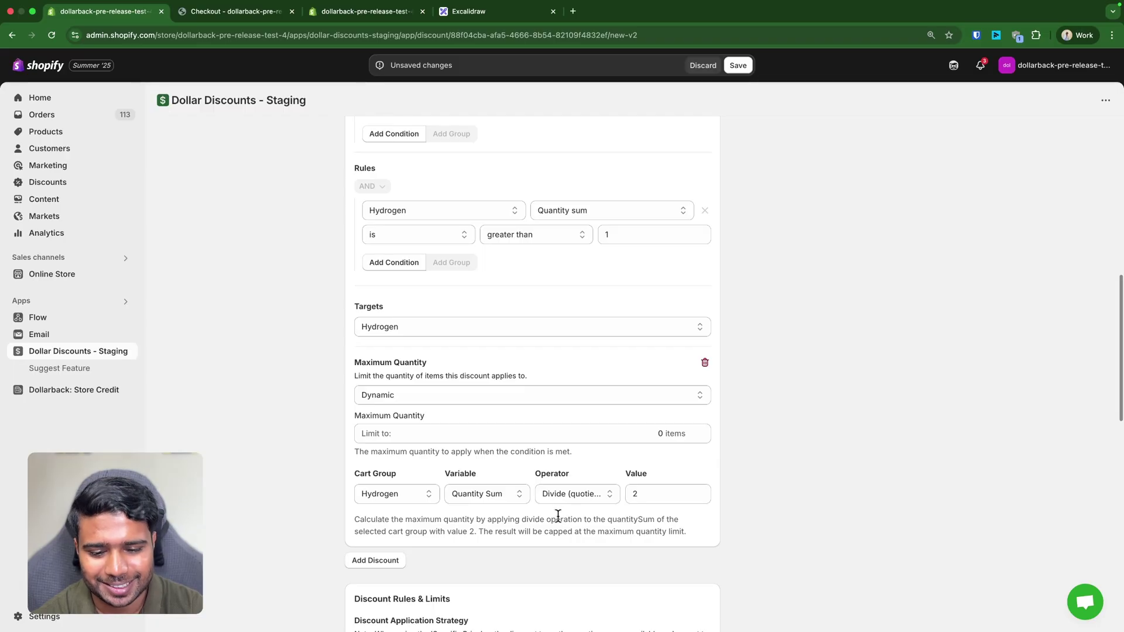
pyautogui.click(554, 495)
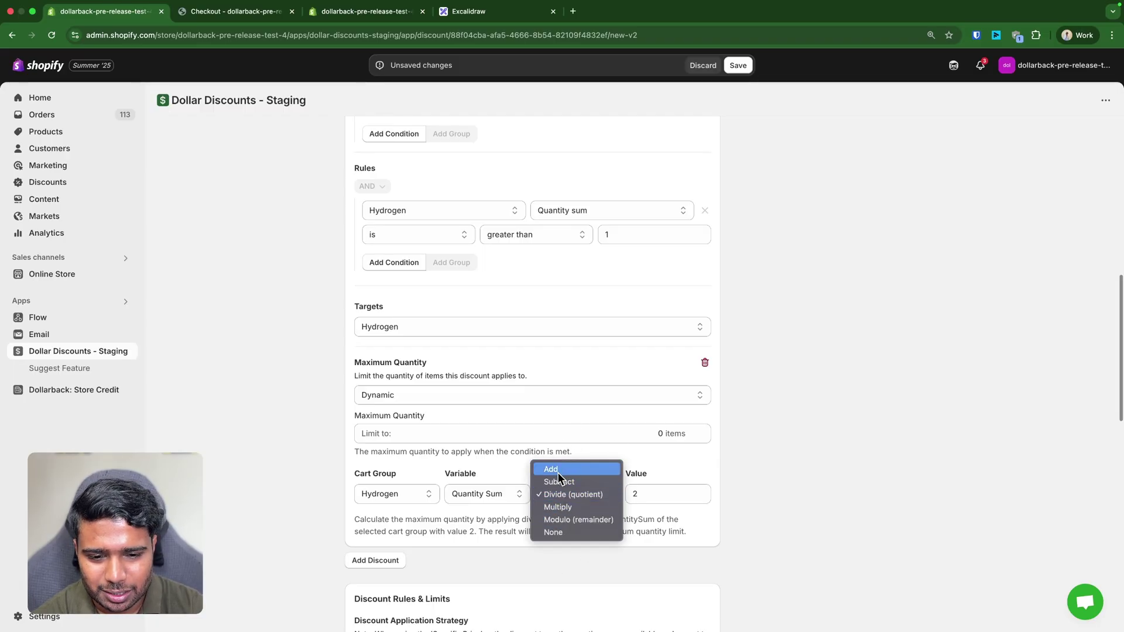
pyautogui.click(491, 488)
pyautogui.click(476, 494)
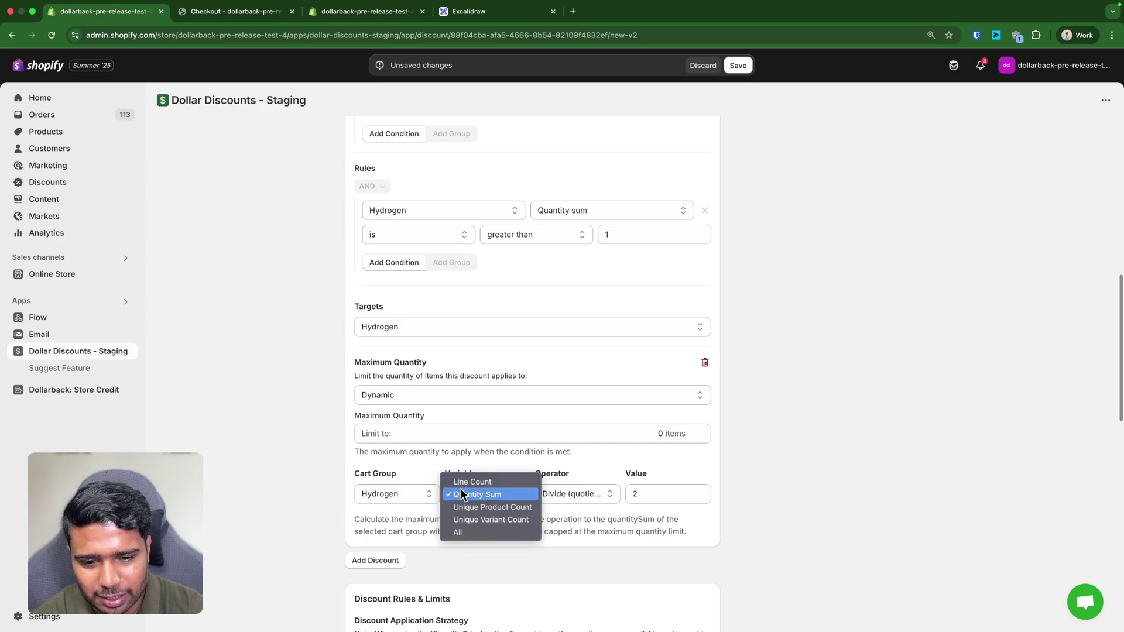
pyautogui.click(462, 494)
pyautogui.moveTo(353, 473); pyautogui.dragTo(483, 479)
# Set the Variable of the Hydrogen dynamic maximum quantity to All and its Operator to None.
pyautogui.click(485, 496)
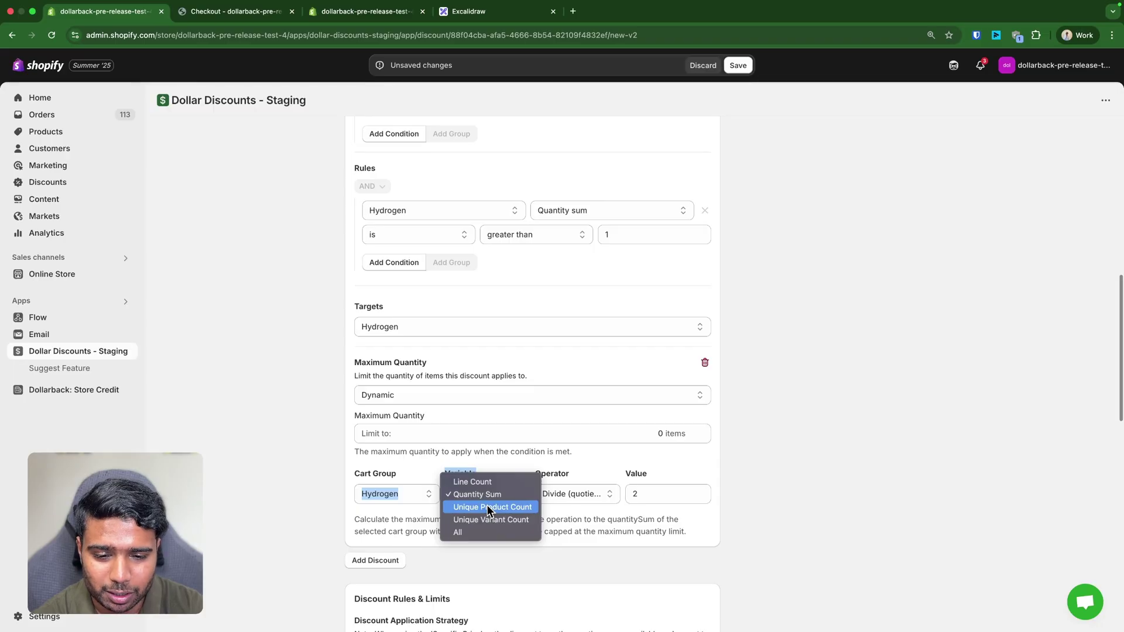
pyautogui.click(469, 536)
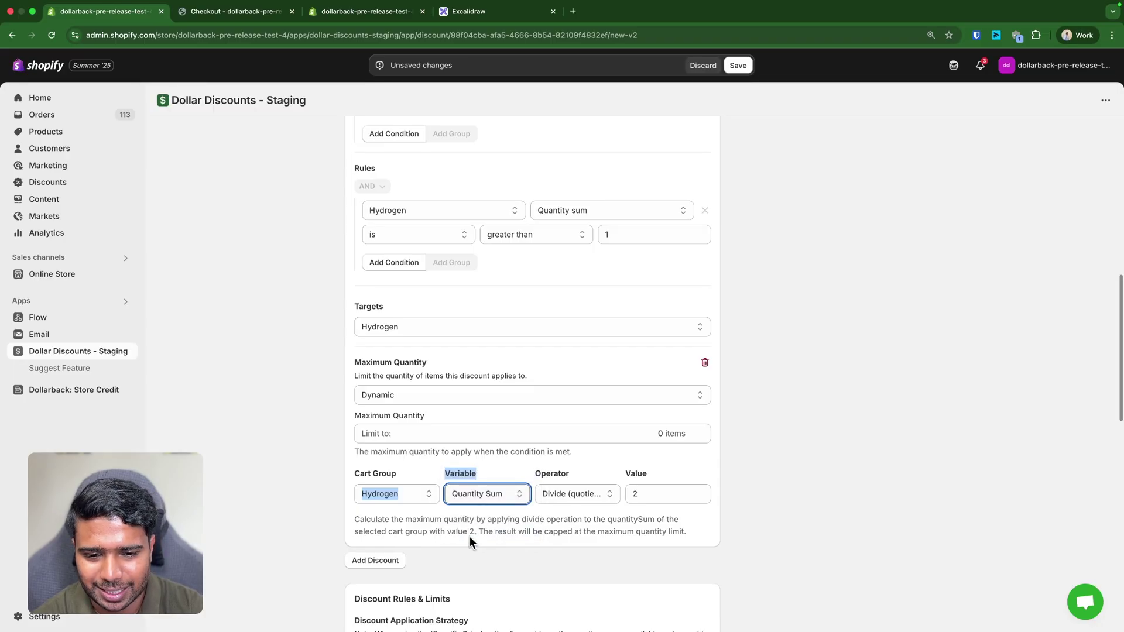
pyautogui.click(566, 493)
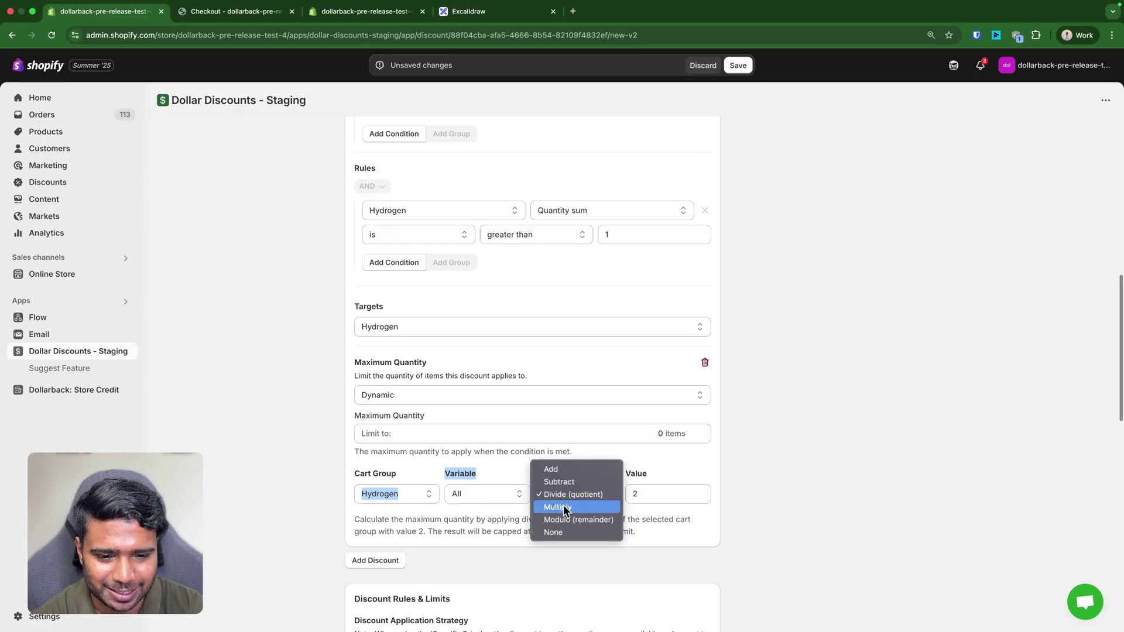
pyautogui.click(359, 499)
pyautogui.click(463, 498)
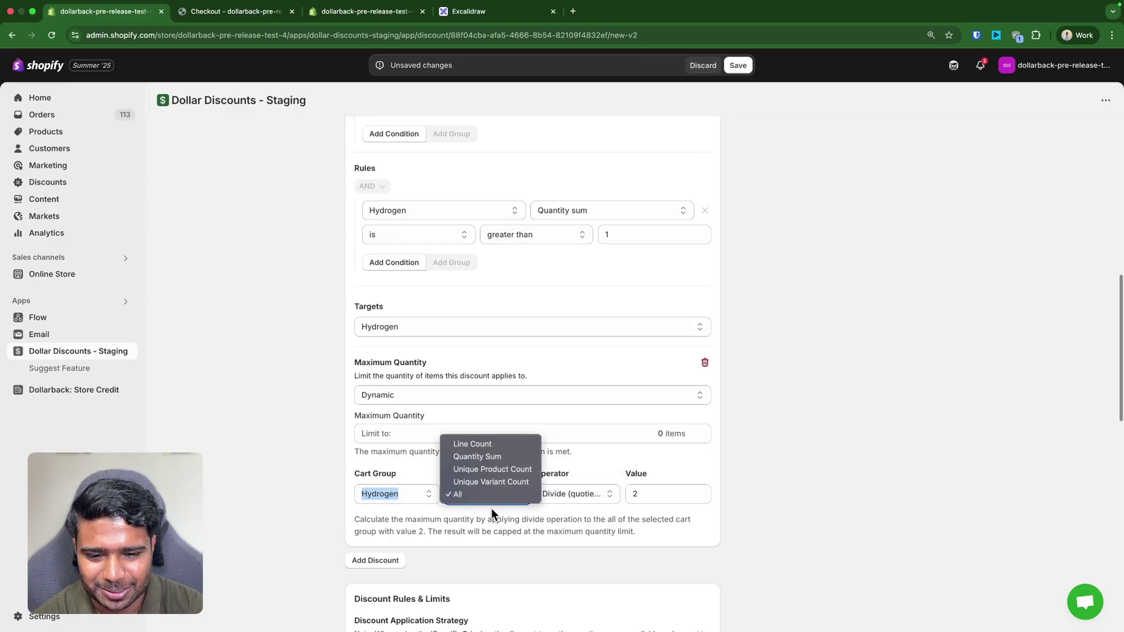
pyautogui.click(557, 494)
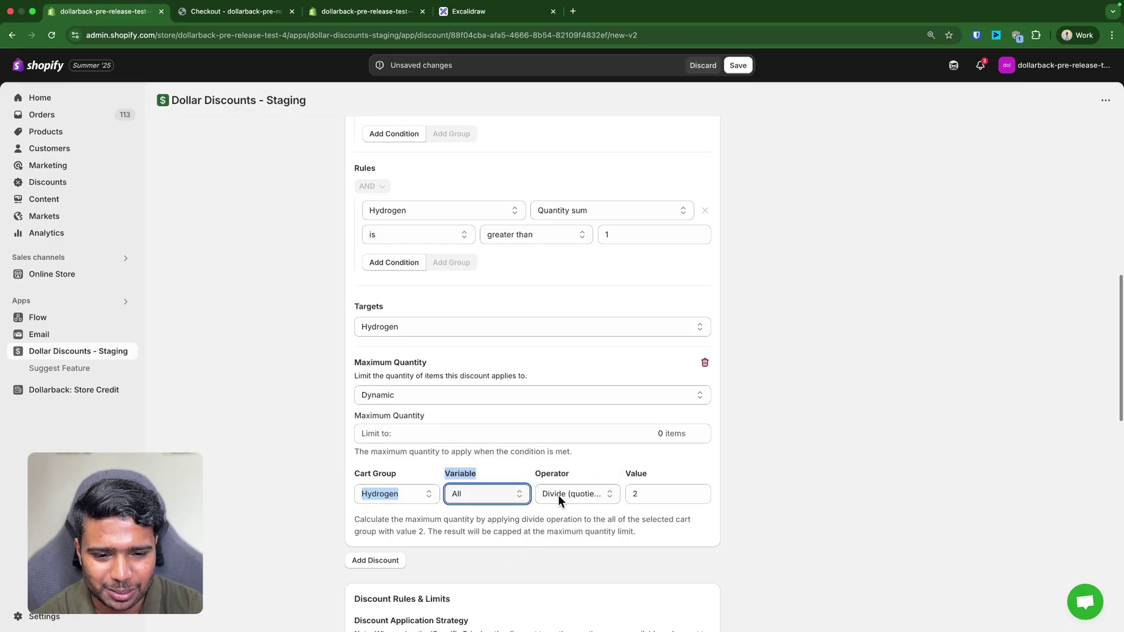
pyautogui.click(558, 494)
pyautogui.click(479, 488)
pyautogui.click(563, 495)
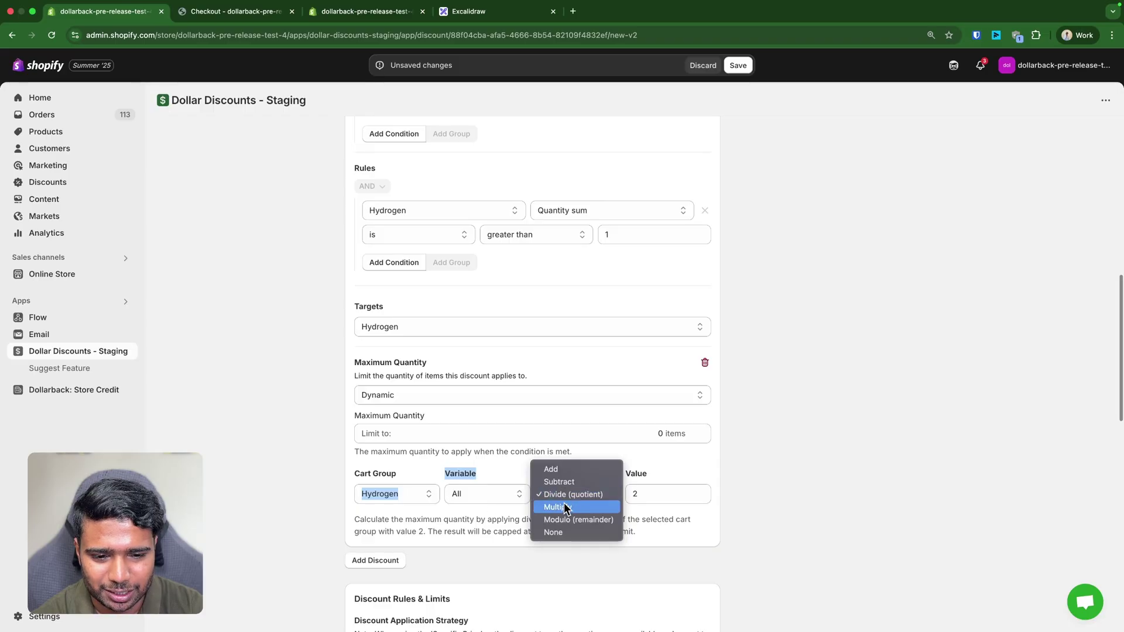
pyautogui.click(556, 534)
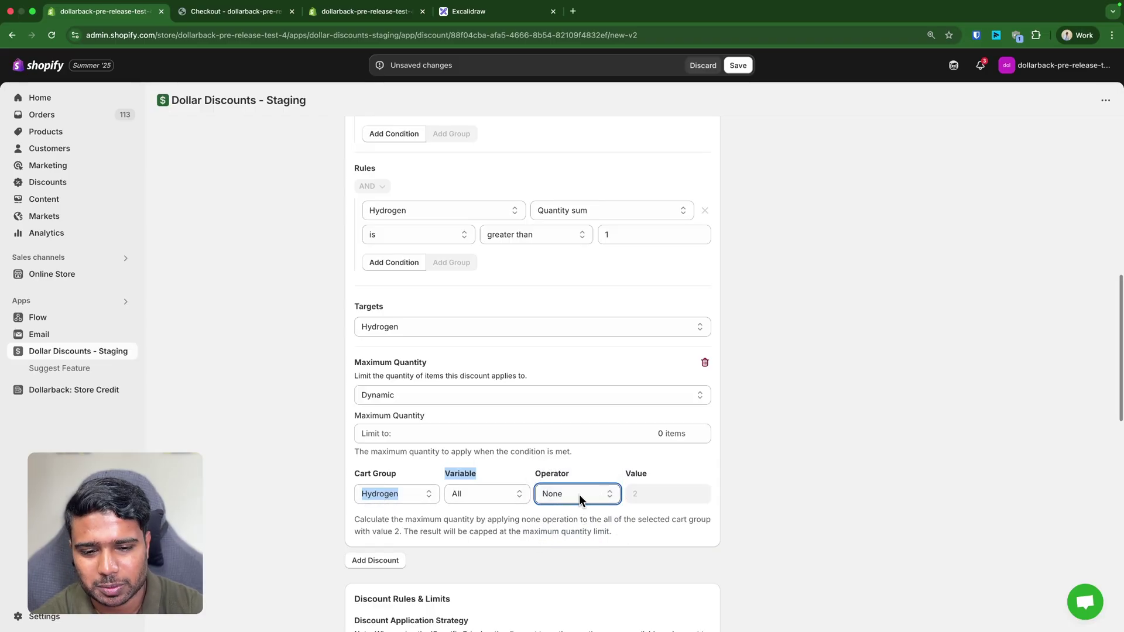
# Check the other Operator and Variable choices of the dynamic maximum quantity, keeping None and All selected.
pyautogui.click(573, 493)
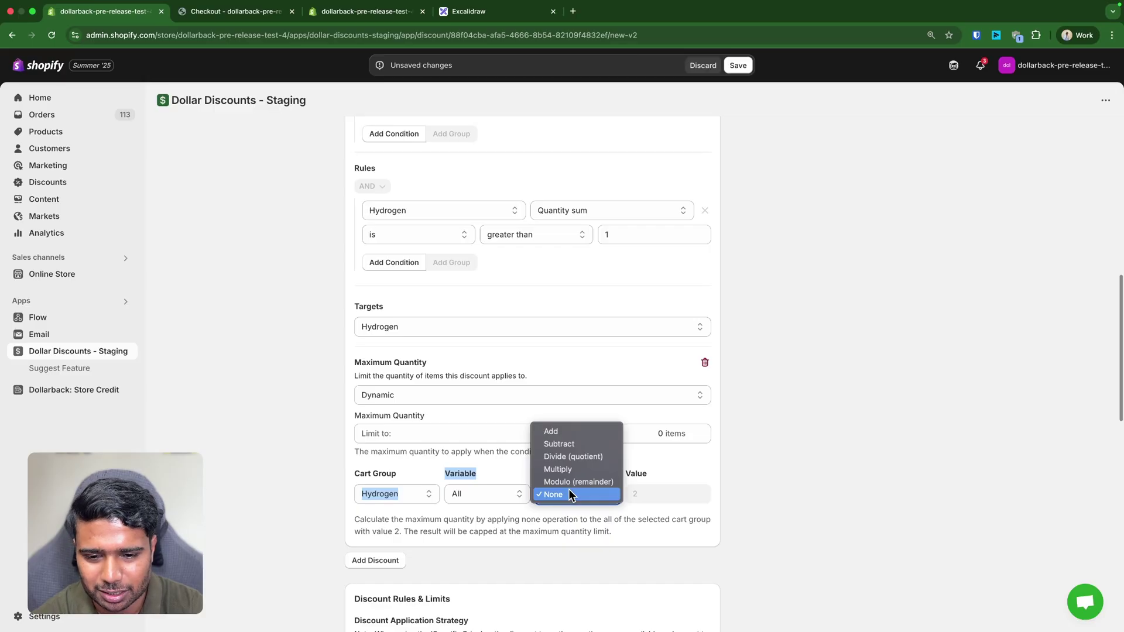
pyautogui.click(402, 490)
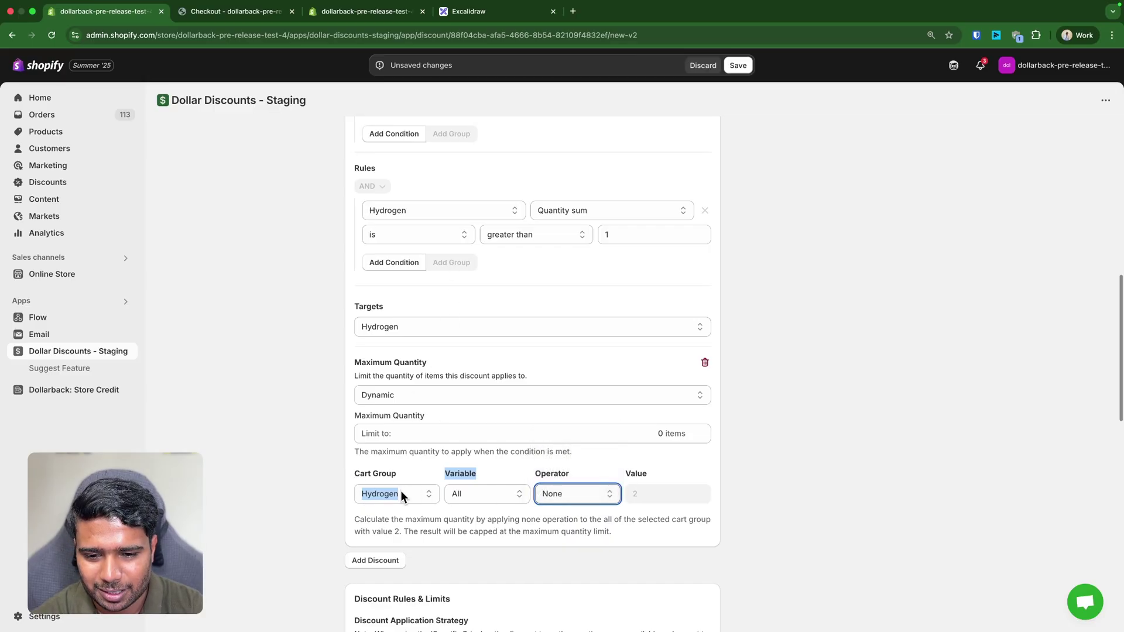
pyautogui.click(503, 495)
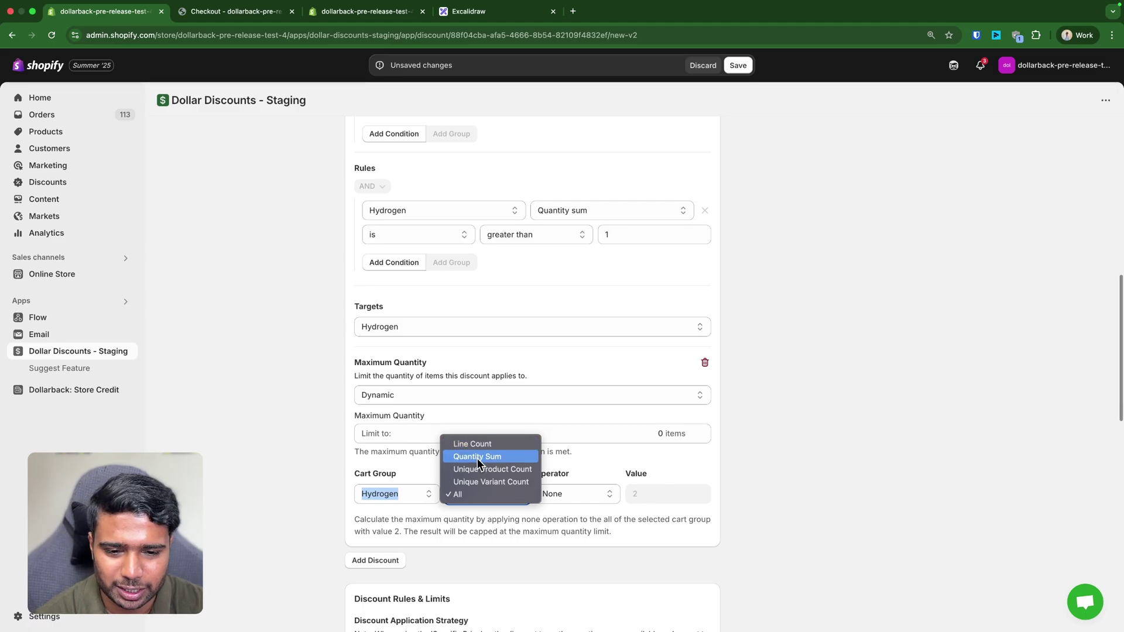
pyautogui.click(553, 494)
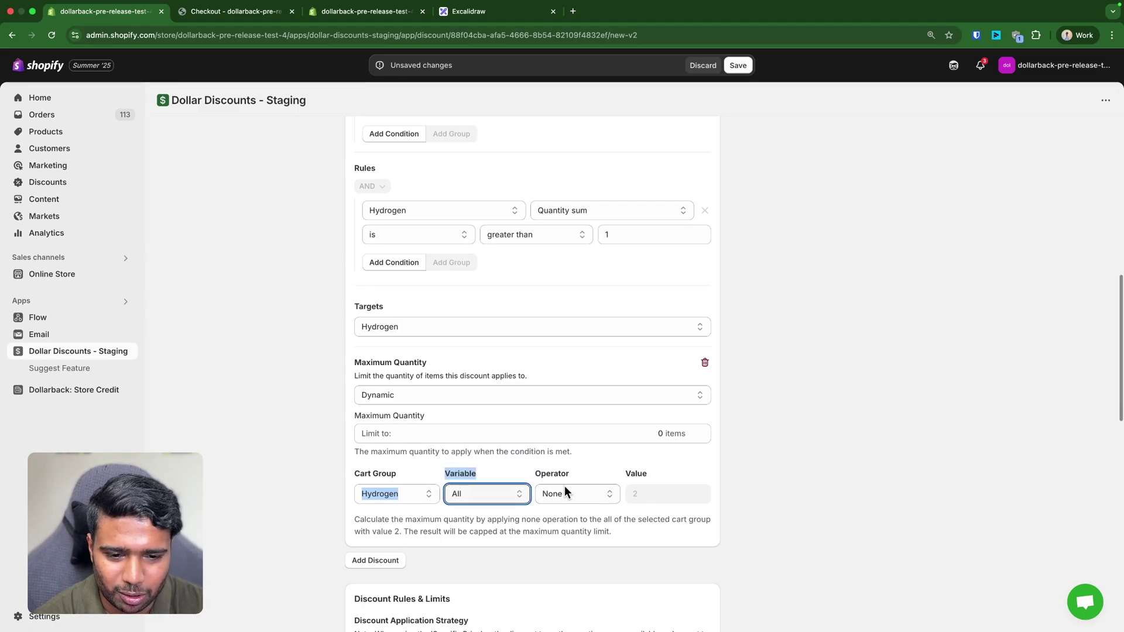
pyautogui.click(565, 490)
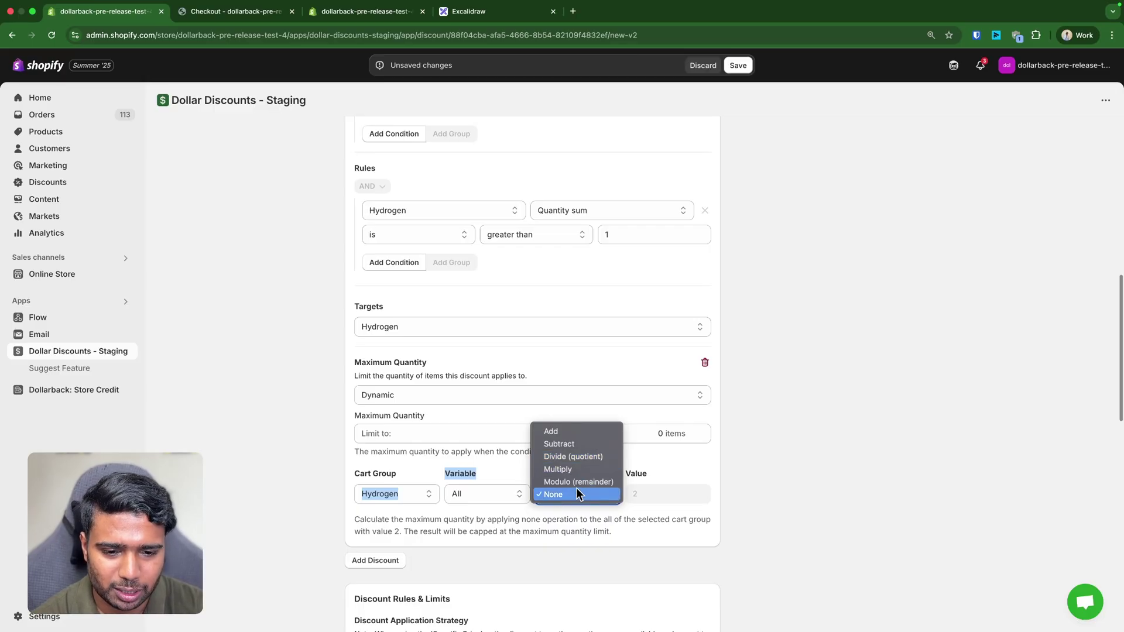
pyautogui.click(549, 494)
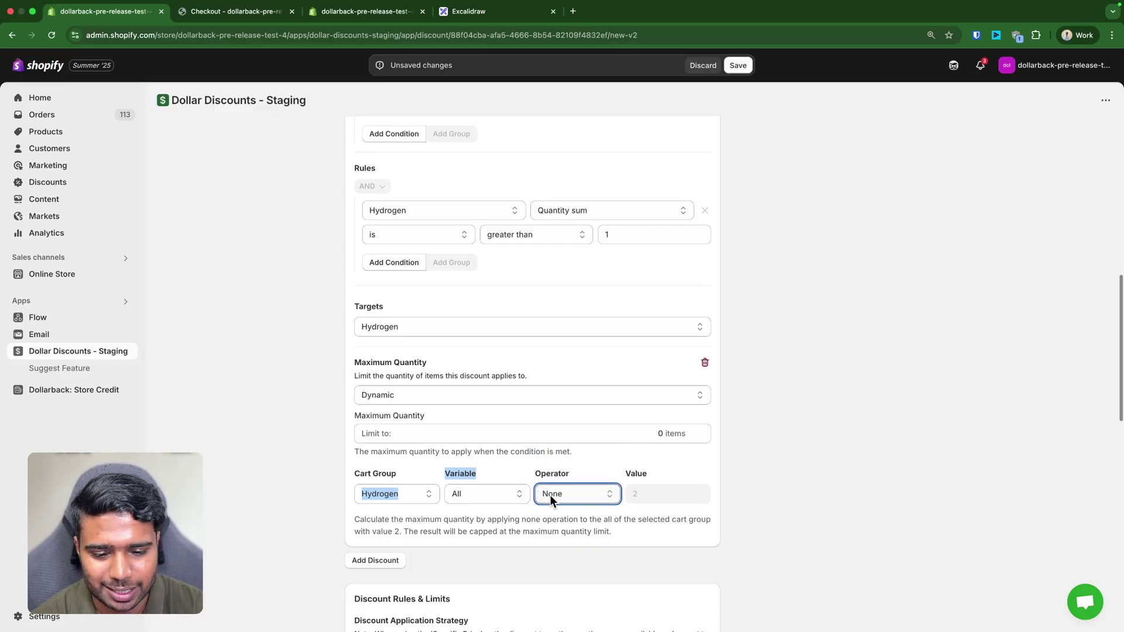
# Switch back to the Excalidraw board with the Max Quantity examples.
pyautogui.click(465, 12)
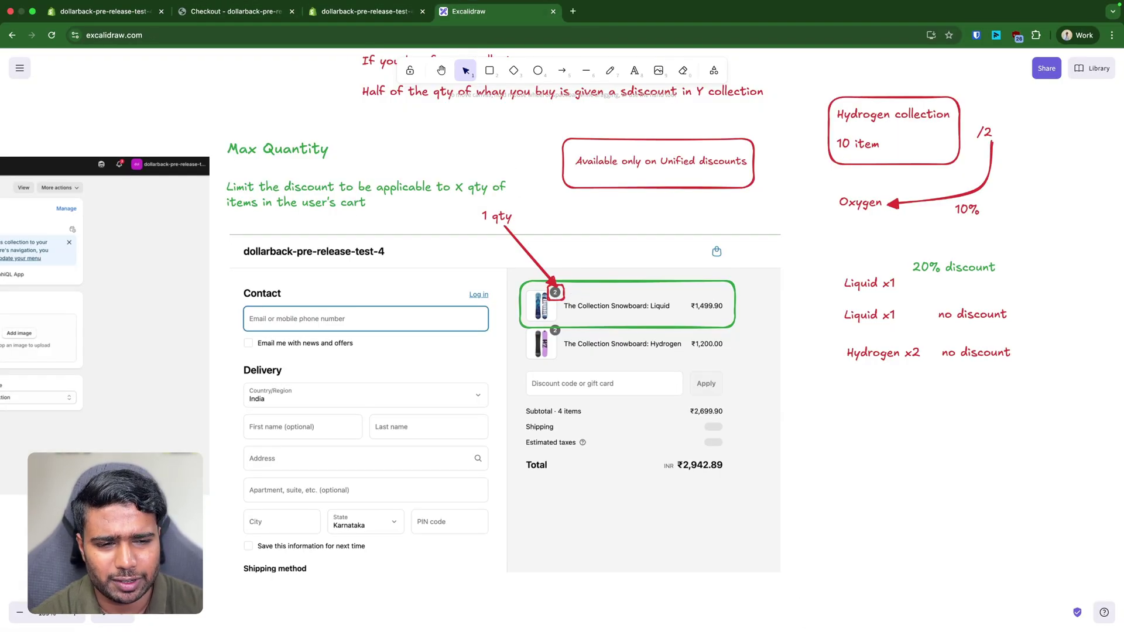